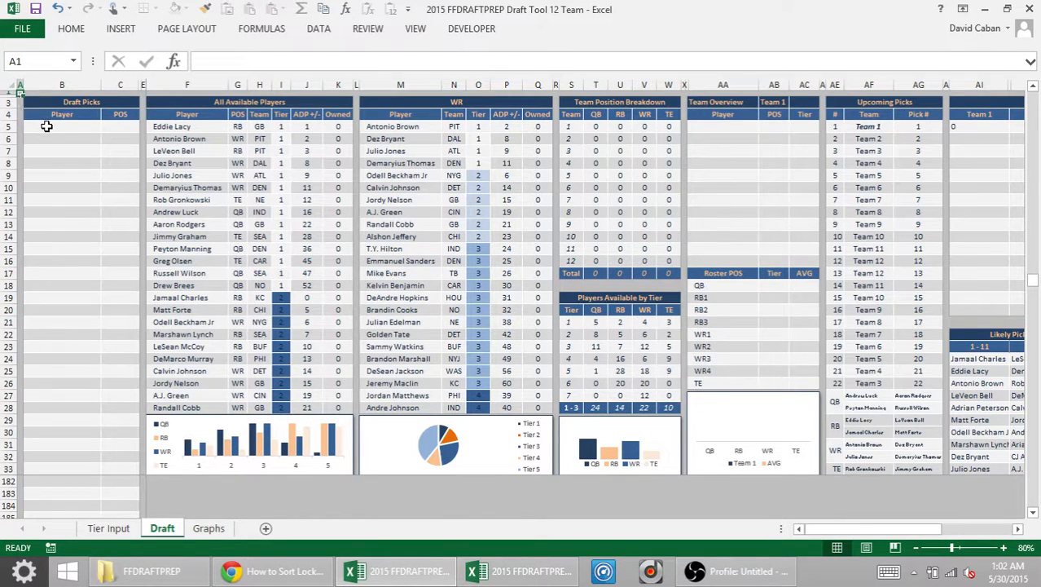
Step: Enter Jamaal Charles as the first player under Draft Picks, choosing him from the cell's name suggestions for "char"
click(47, 126)
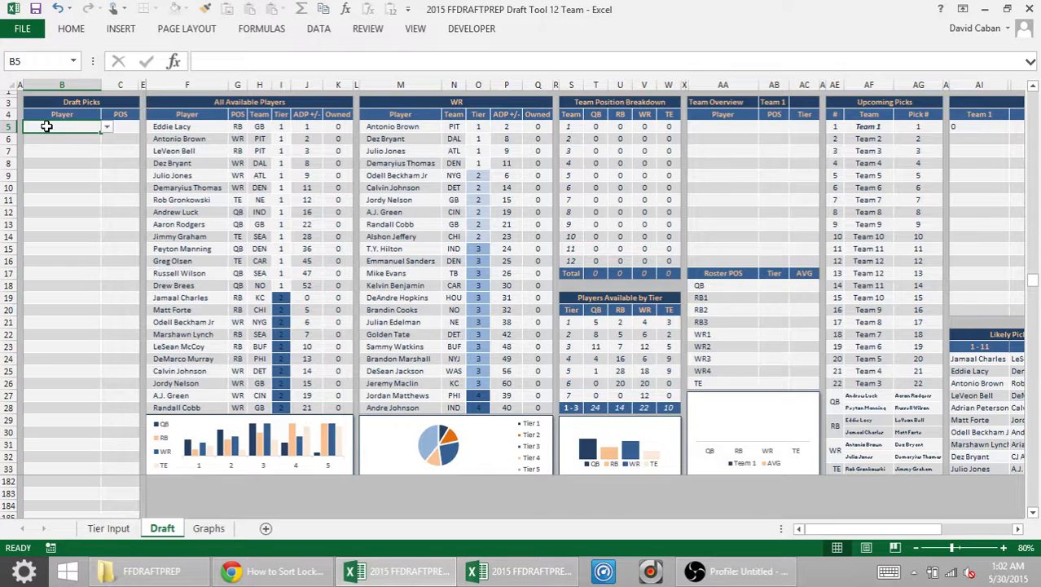
text(char)
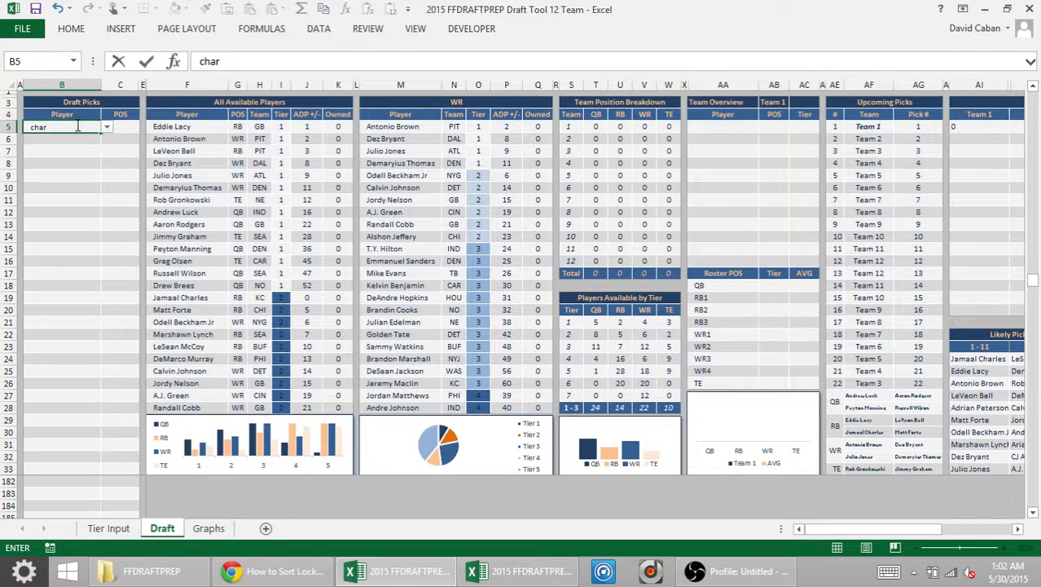
click(106, 126)
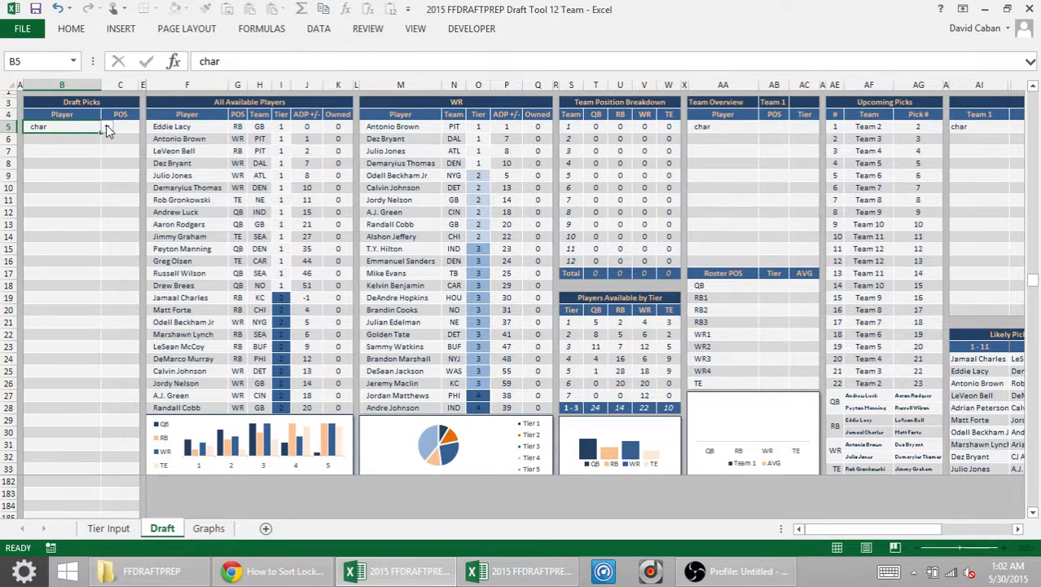
click(106, 127)
click(81, 147)
key(Tab)
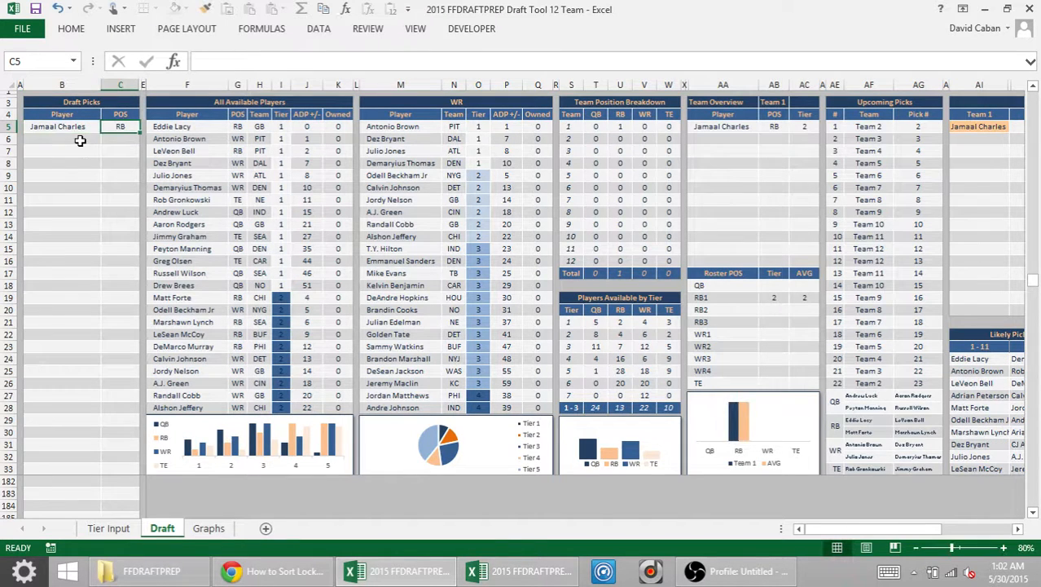
Step: Examine the first row of the All Available Players table across to the WR table
key(Tab)
key(Tab)
key(Tab)
key(Tab)
key(Tab)
key(Tab)
key(Tab)
key(Tab)
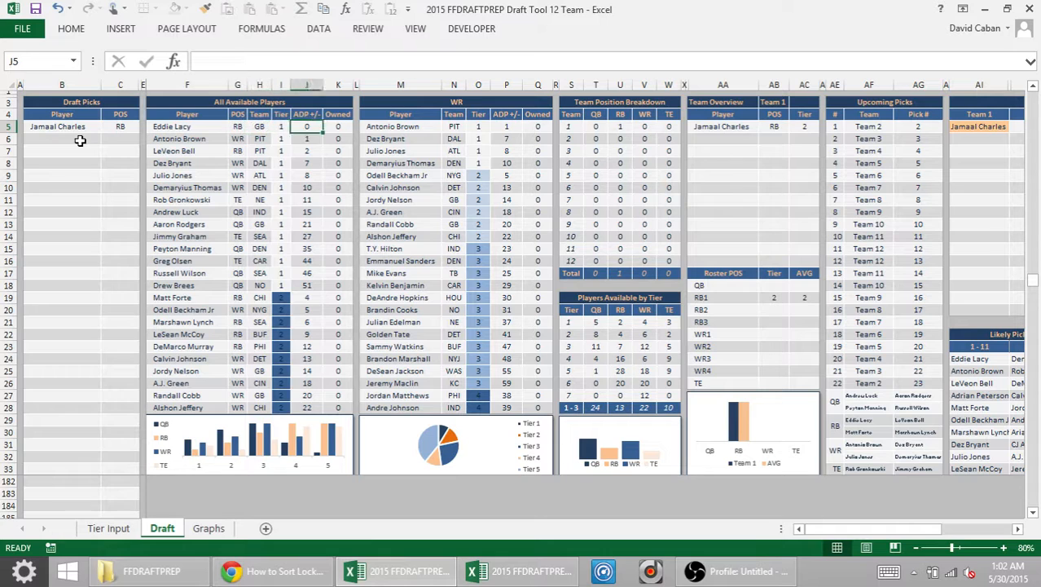
key(Tab)
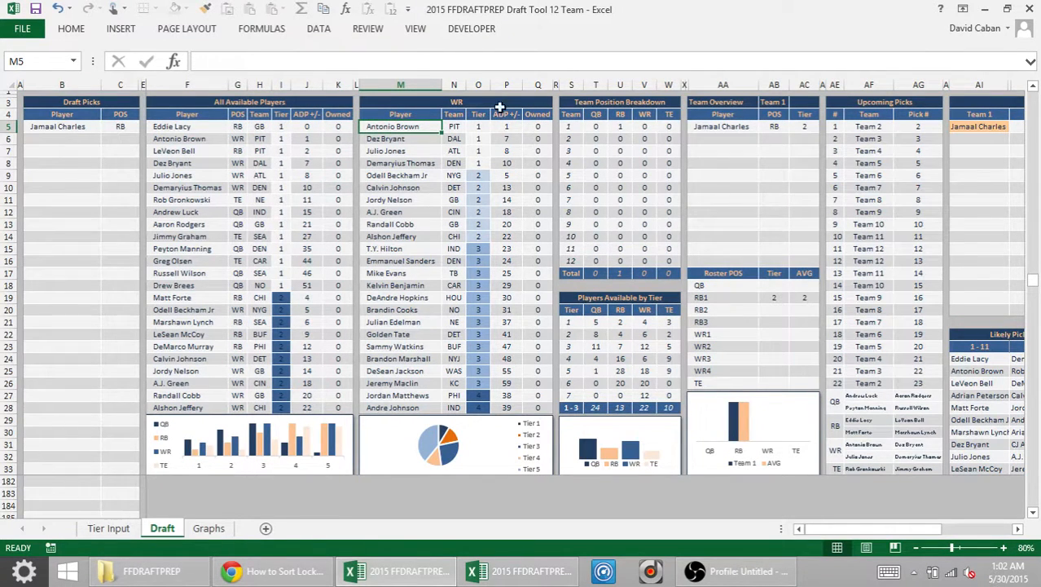
Step: Switch the position table next to All Available Players to RB
click(541, 99)
click(559, 103)
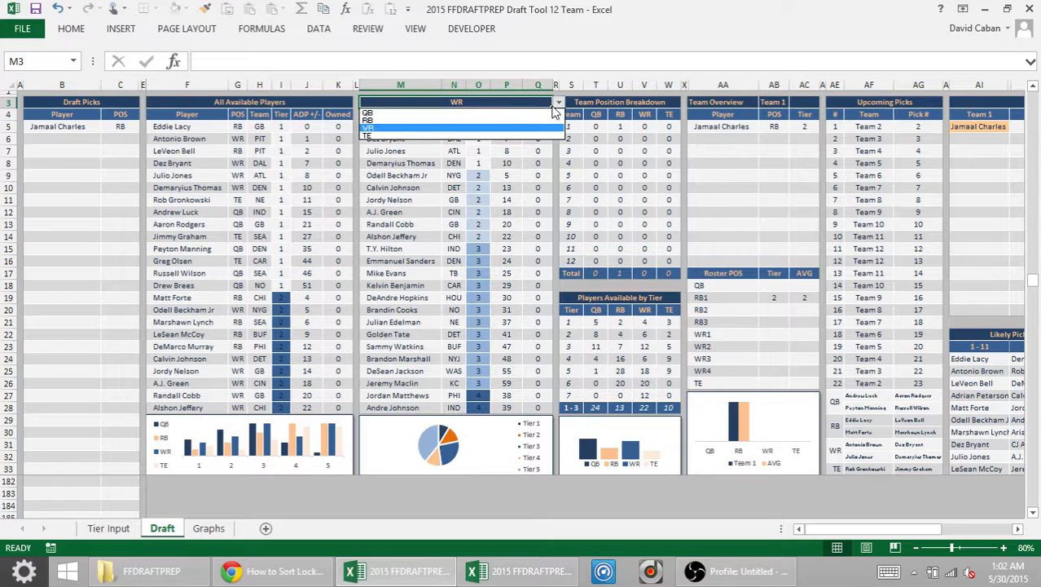
click(477, 128)
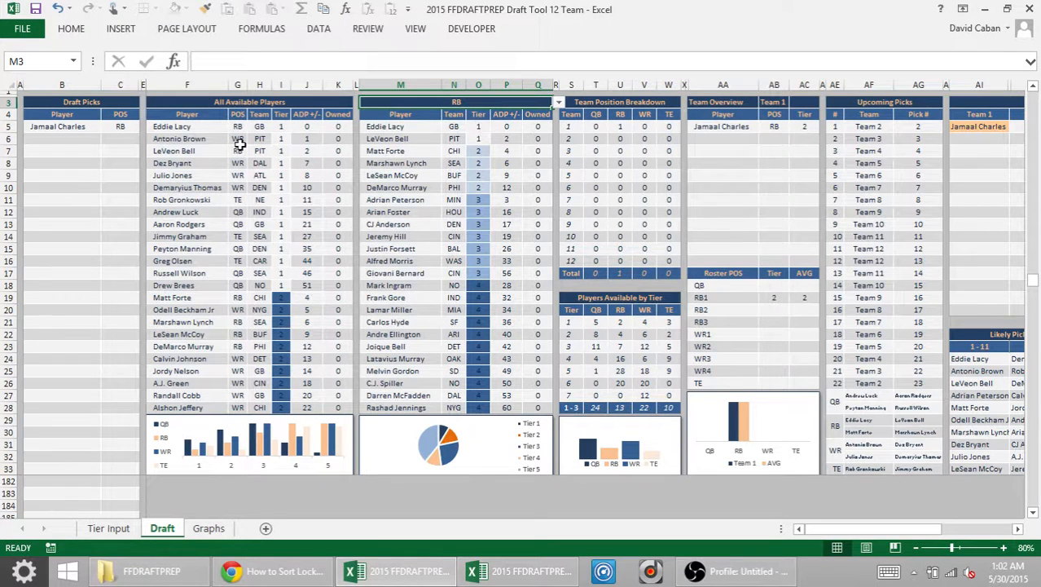
Step: Enter Eddie Lacy as the second player under Draft Picks, choosing him from the cell's name suggestions for "lac"
click(90, 139)
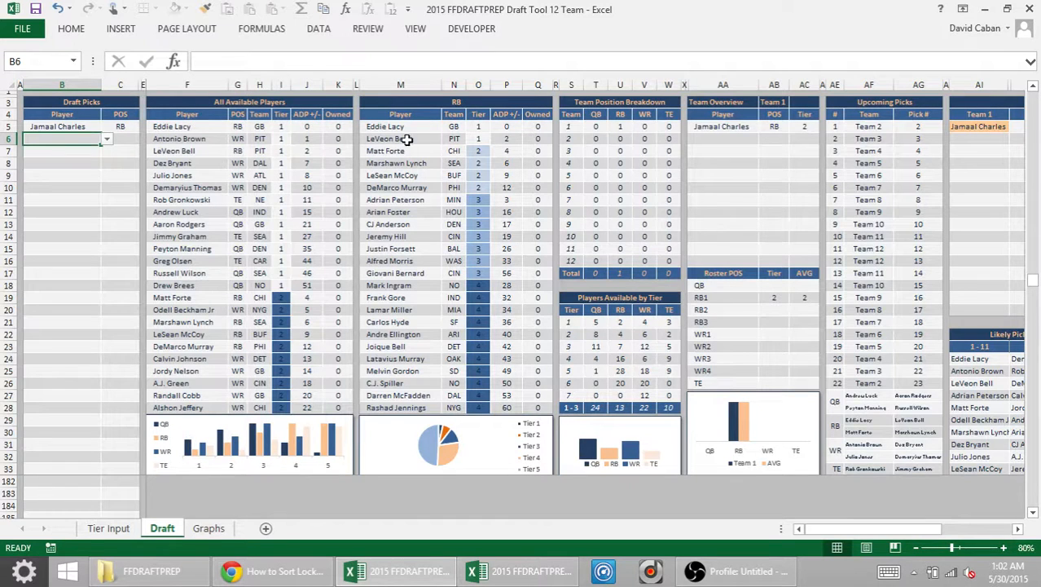
text(lac)
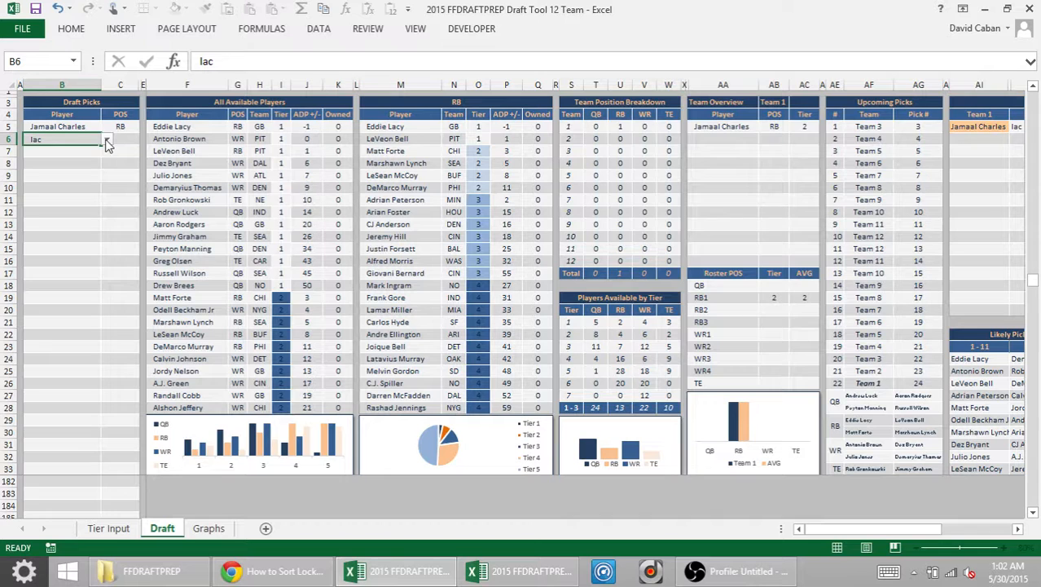
click(107, 140)
click(80, 152)
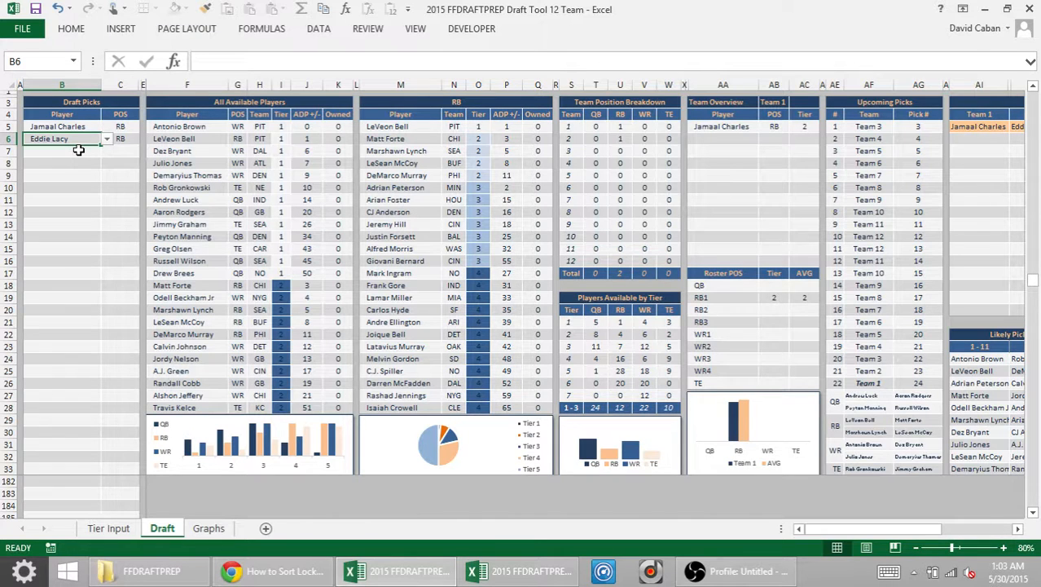
Step: Review the players' tier values and the neighbouring ownership column on the Tier Input sheet
click(108, 531)
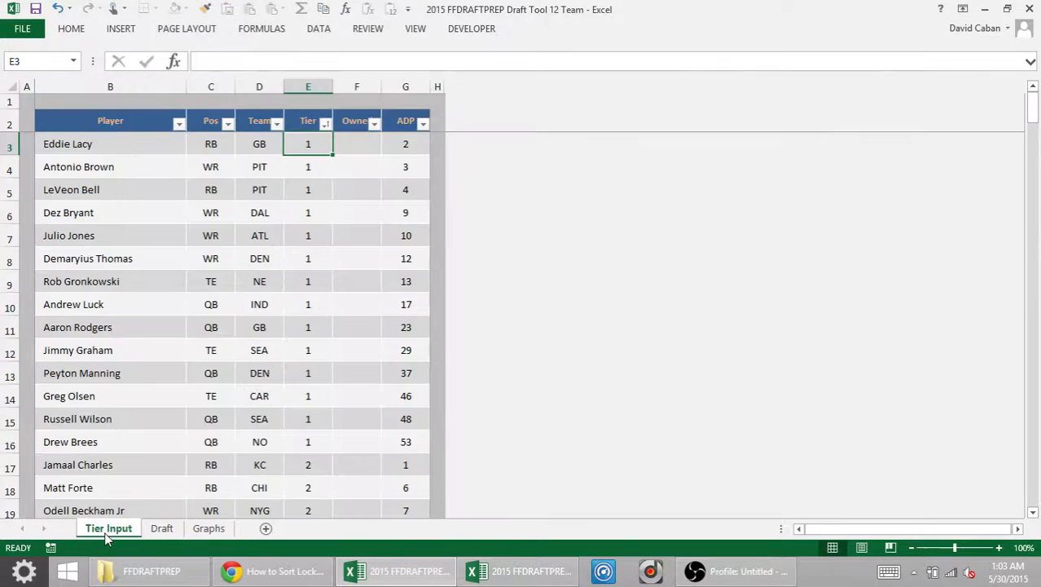
key(Down)
key(Down)
key(Down)
key(Down)
key(Down)
key(Up)
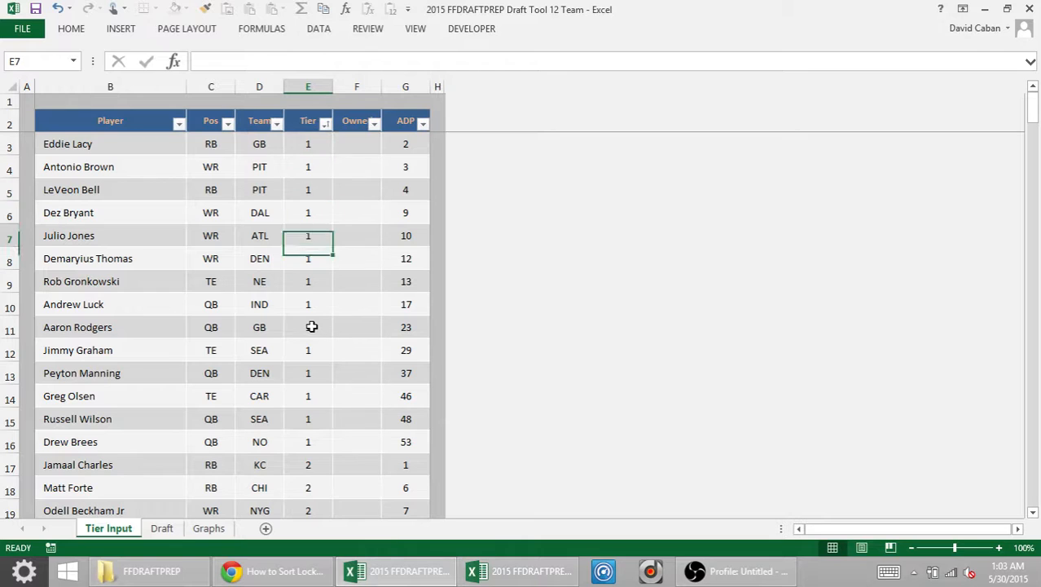
key(Up)
key(Up)
key(Up)
key(Up)
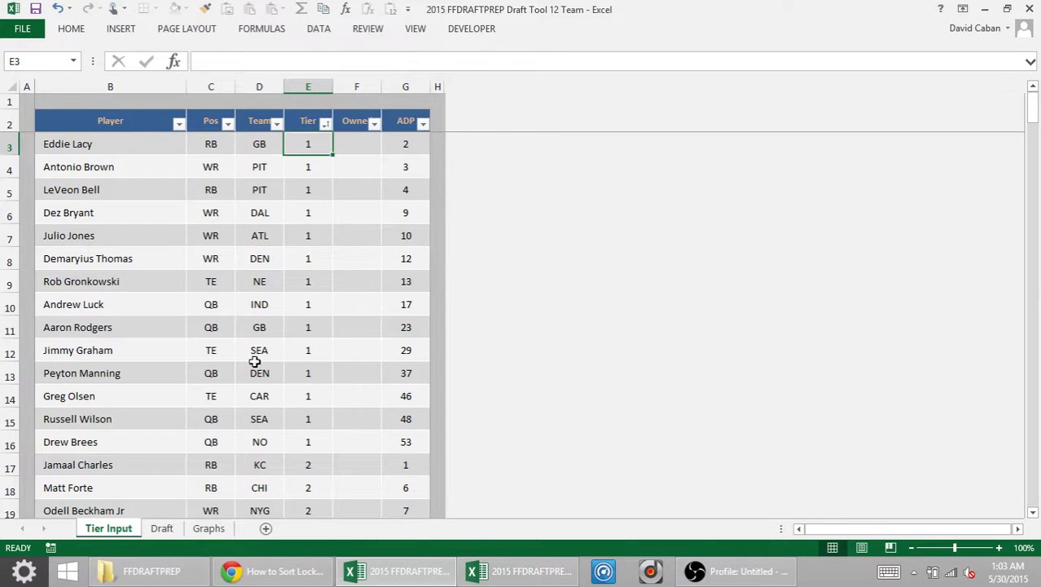
key(Right)
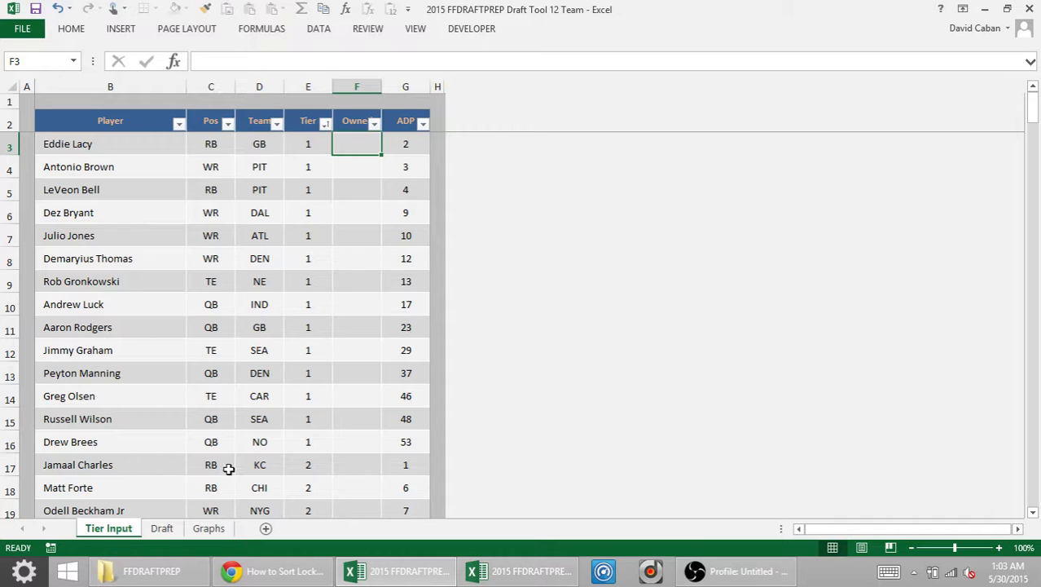
Step: Return to the Draft sheet and examine the position counts per team in the Team Position Breakdown table
click(163, 528)
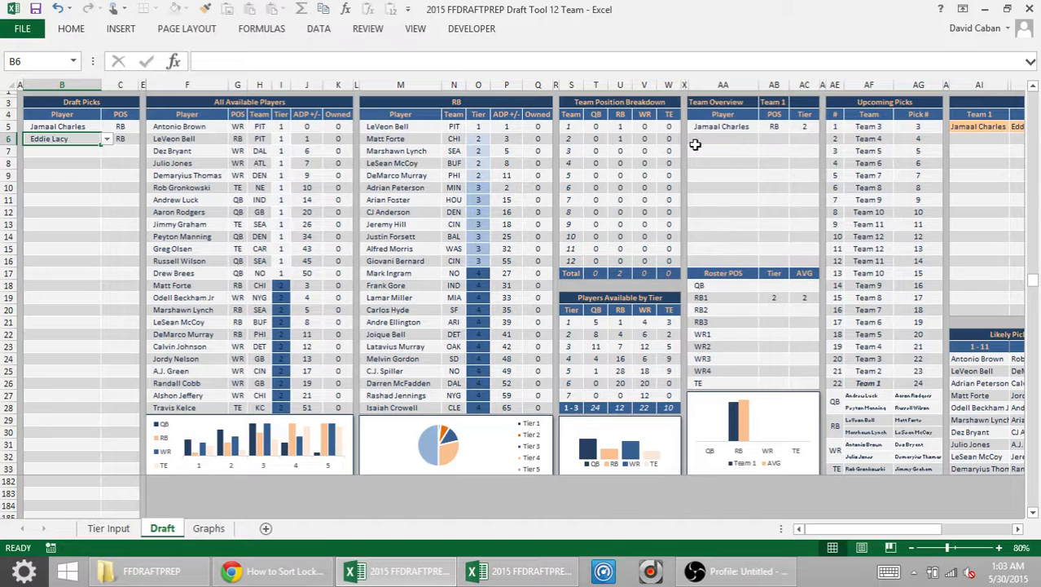
click(593, 136)
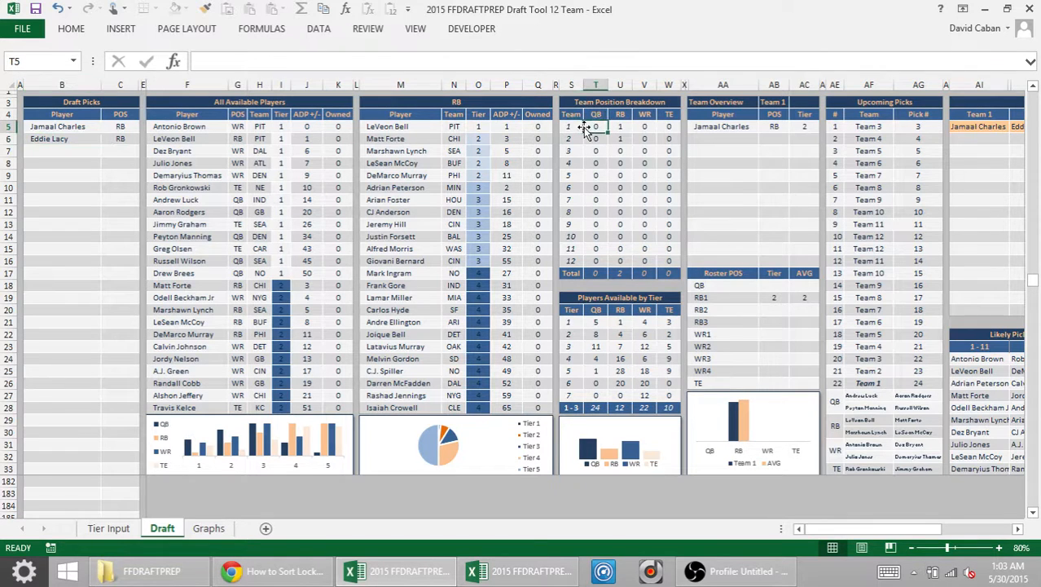
key(Down)
key(Down)
key(Down)
key(Down)
key(Down)
key(Right)
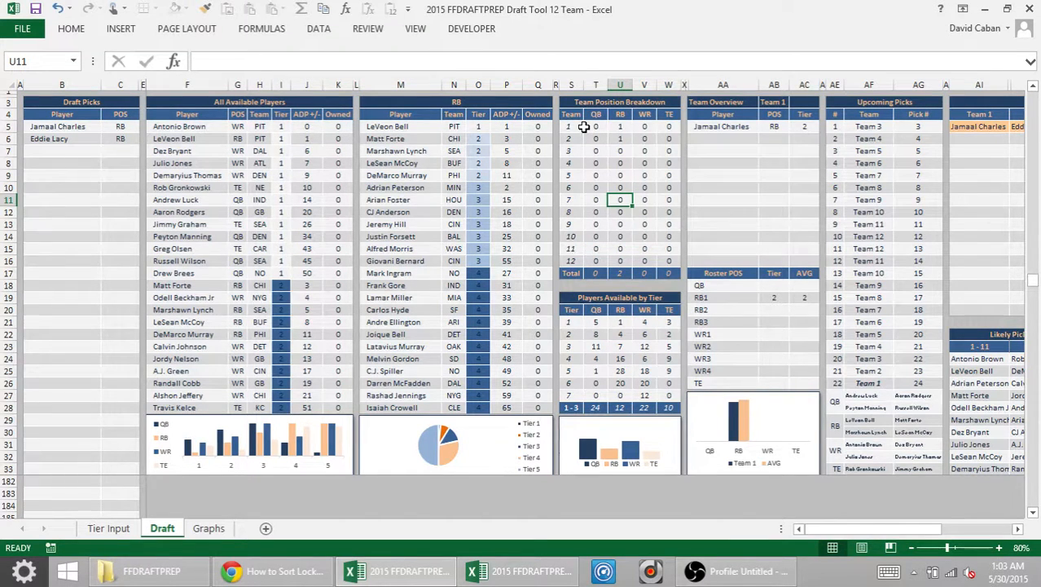
Step: Examine the RB column down through the Players Available by Tier table
key(Down)
key(Down)
key(Down)
key(Down)
key(Down)
key(Down)
key(Down)
key(Down)
key(Down)
key(Down)
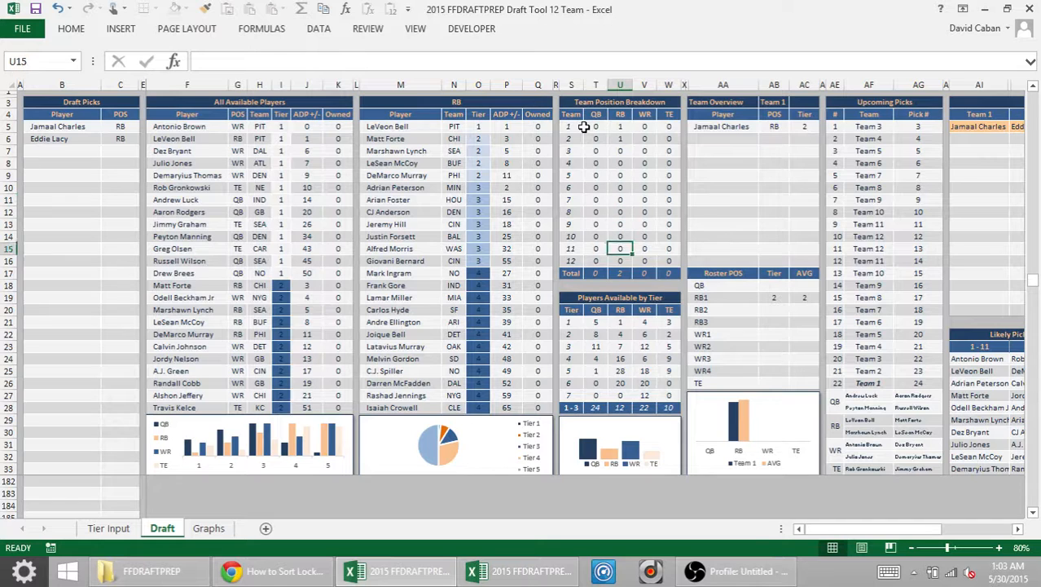
key(Down)
key(Down)
key(Down)
key(Down)
key(Down)
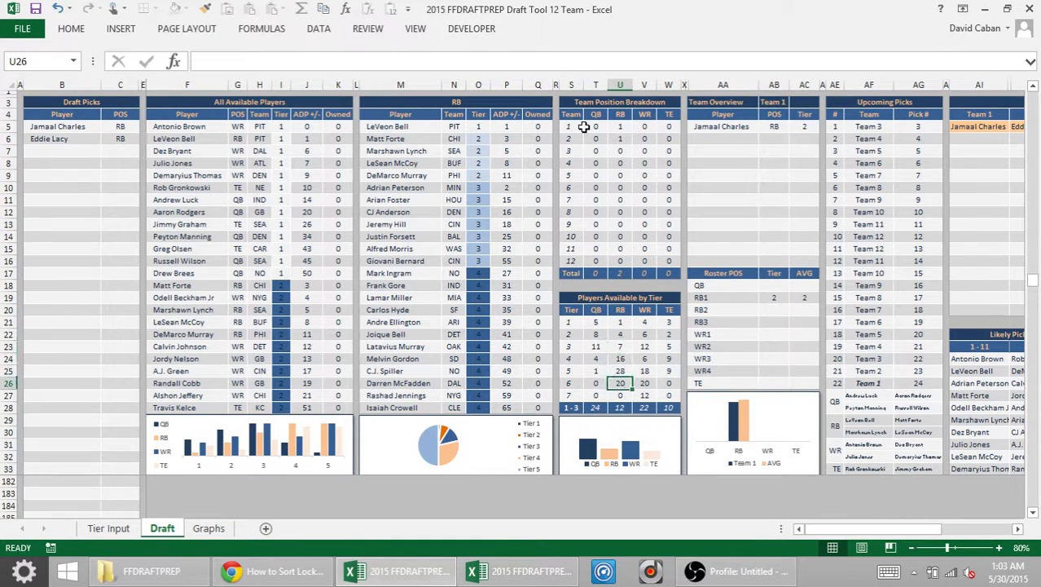
Step: Check the filled-in Team Overview in the 2015 FFDRAFTPREP Draft Tool workbook, and return to the 12 Team workbook
click(522, 572)
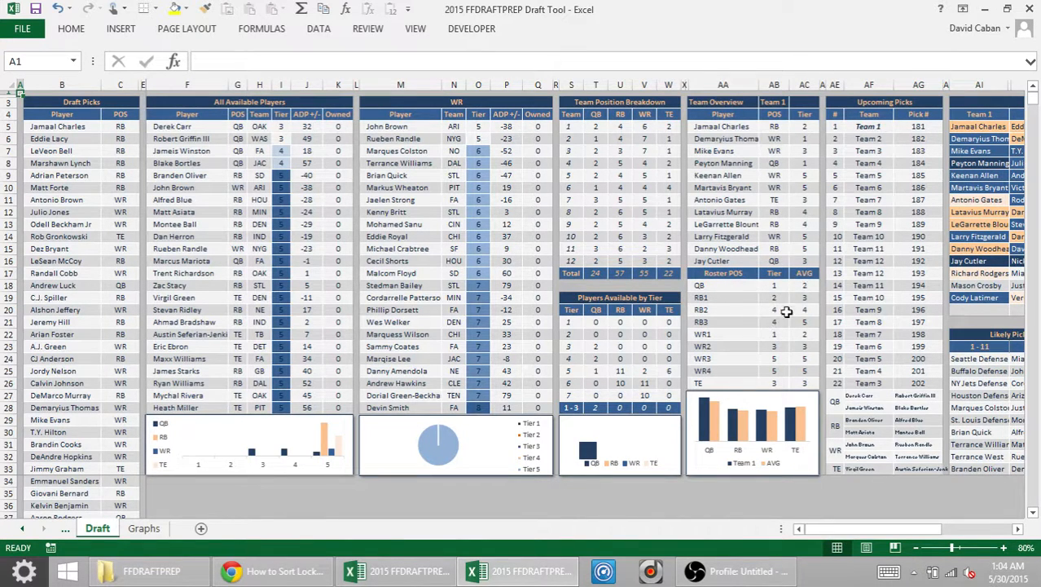
click(408, 572)
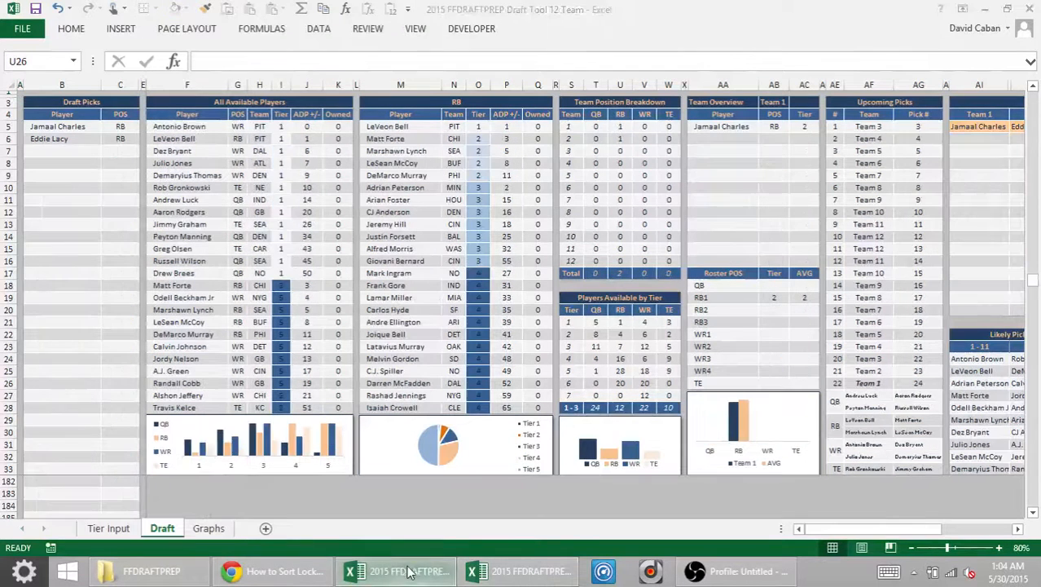
Step: Set the Team Overview to Team 6 and select that team's first entry in the Upcoming Picks list
click(770, 102)
click(795, 102)
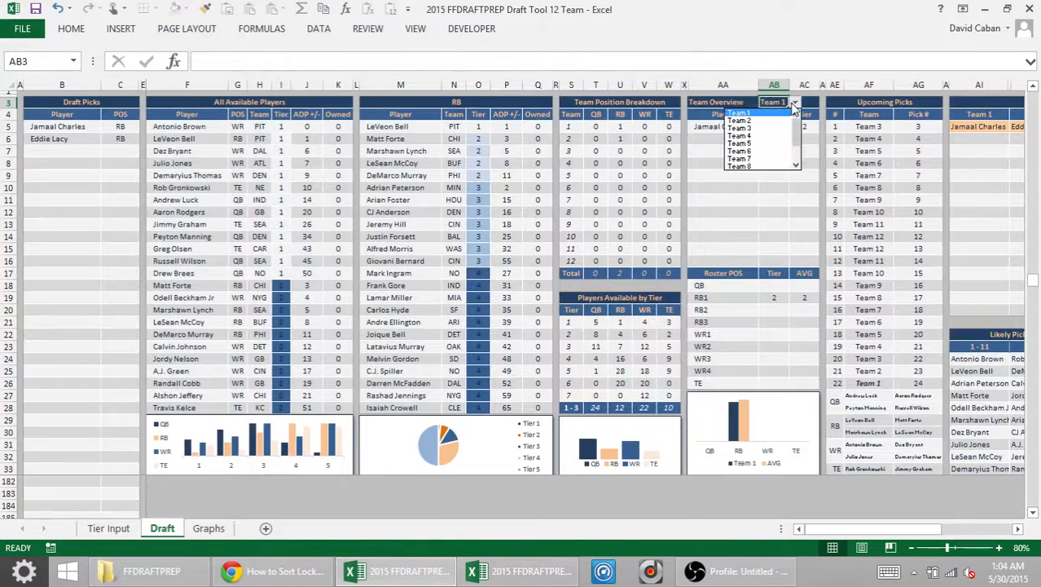
click(740, 151)
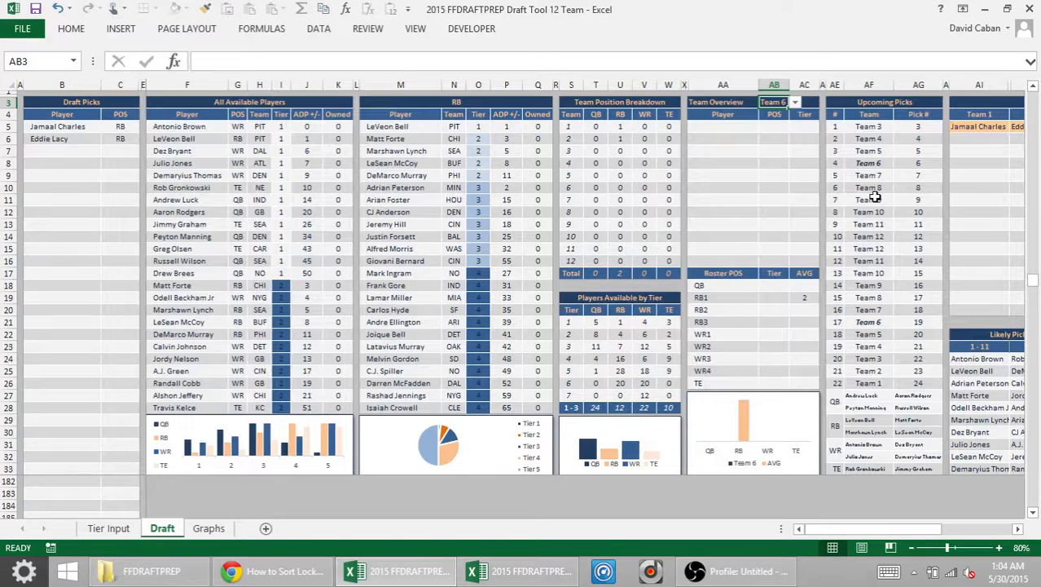
click(873, 164)
key(Left)
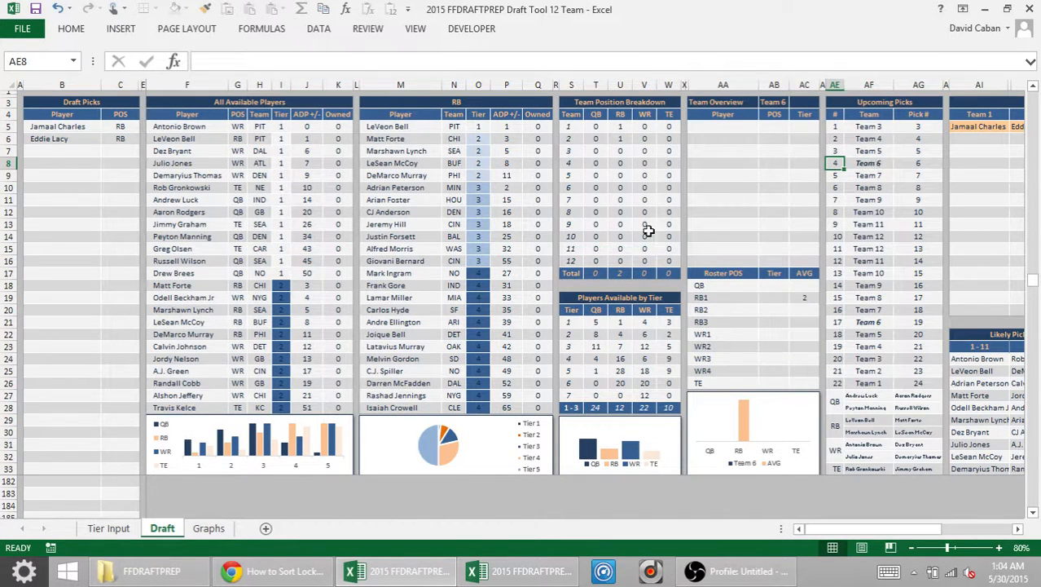
key(Right)
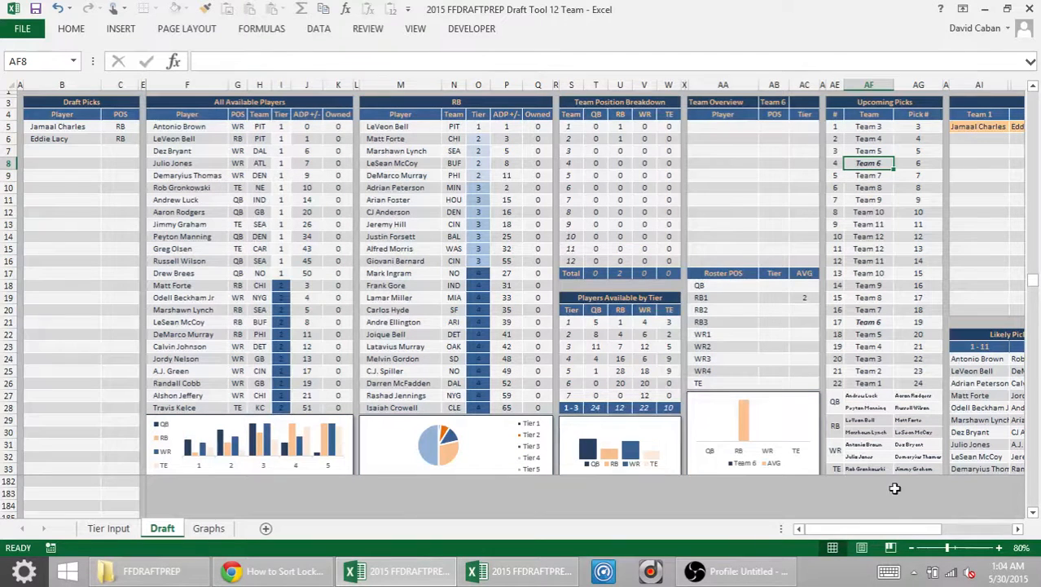
Step: Compare the Draft Results by Team grid in the 12 Team workbook with the completed one in the Draft Tool workbook
drag(886, 529, 962, 530)
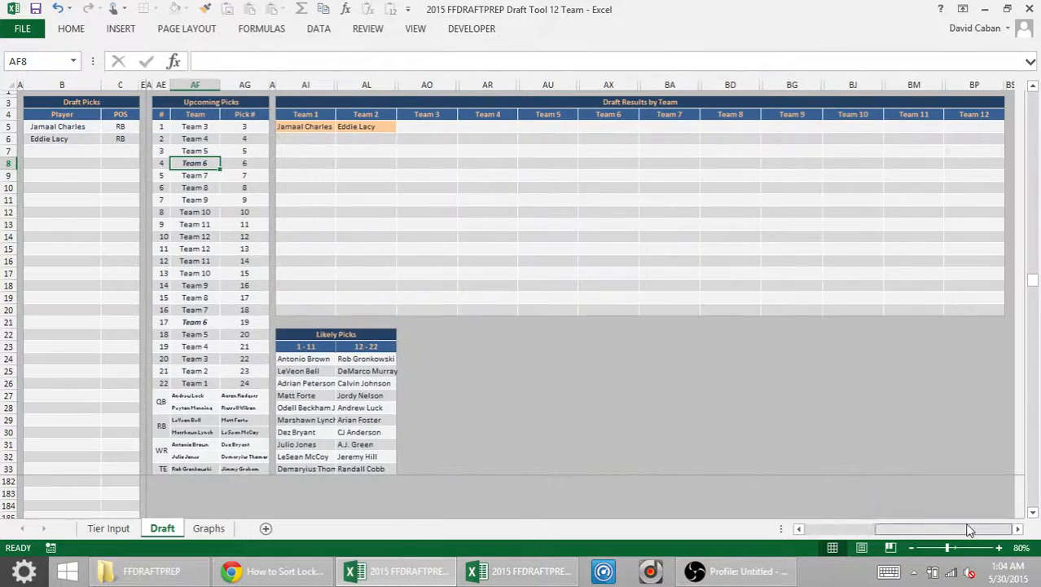
click(501, 580)
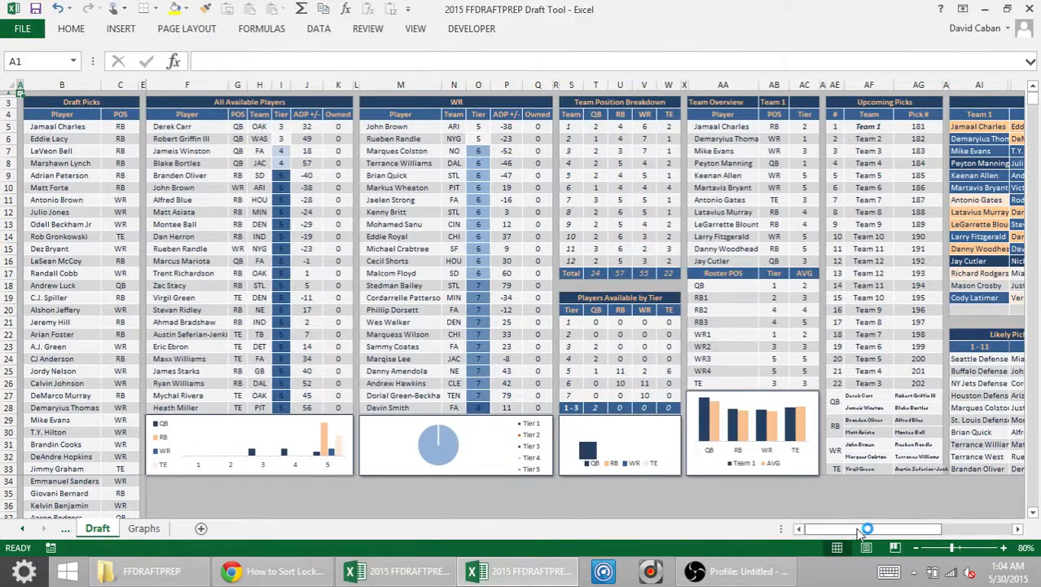
drag(859, 530, 938, 529)
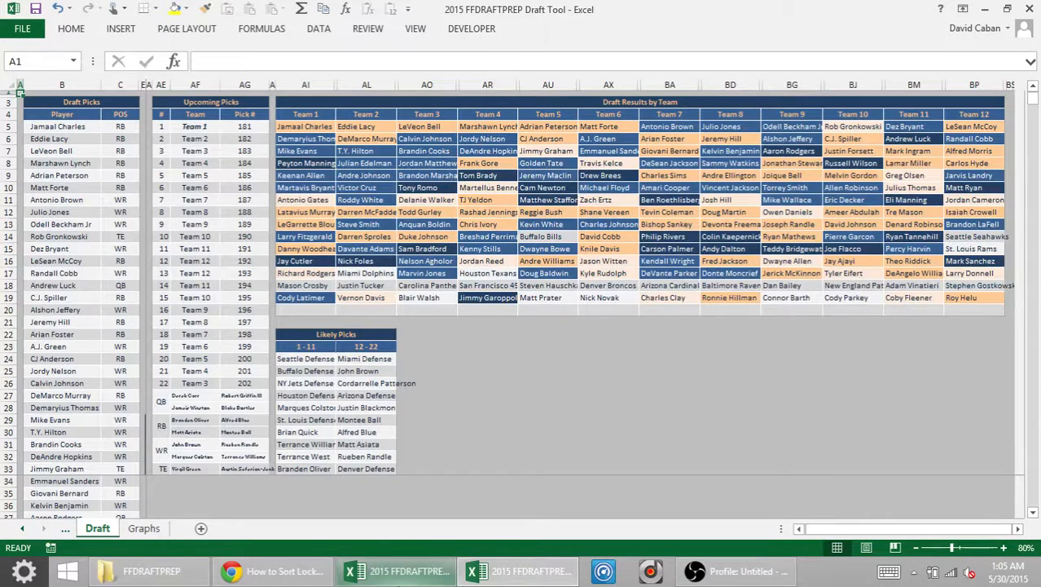
click(398, 571)
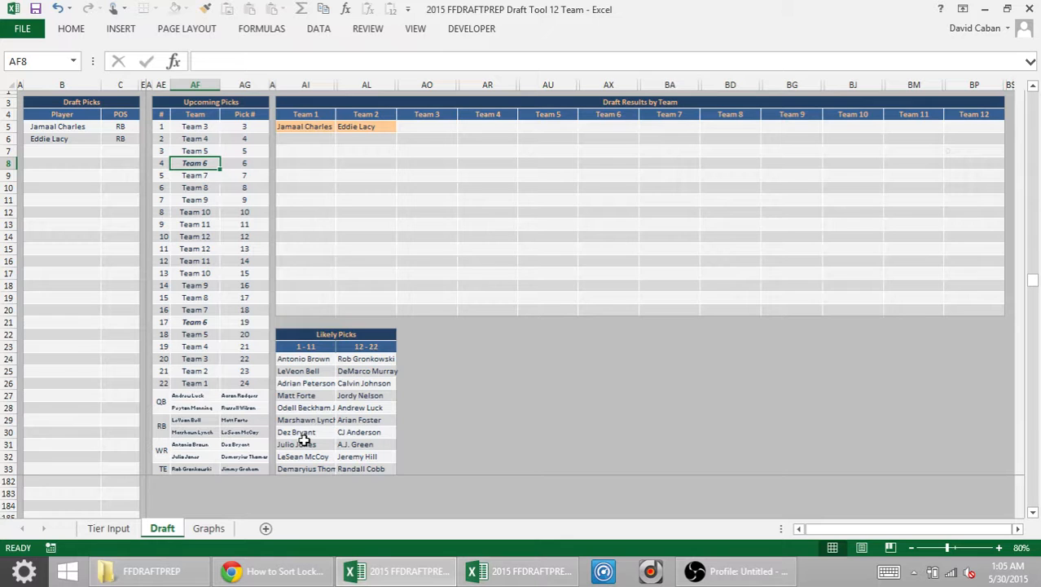
Step: Open the 2015 FFDRAFTPREP Draft Tool workbook in a second window at 80% zoom, showing the Draft Results by Team grid
click(521, 570)
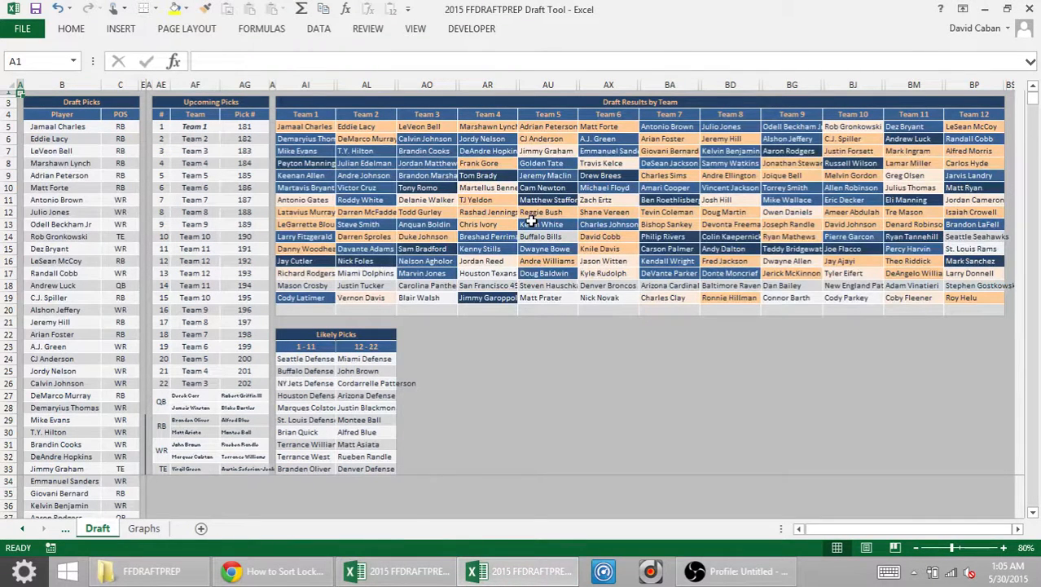
click(417, 28)
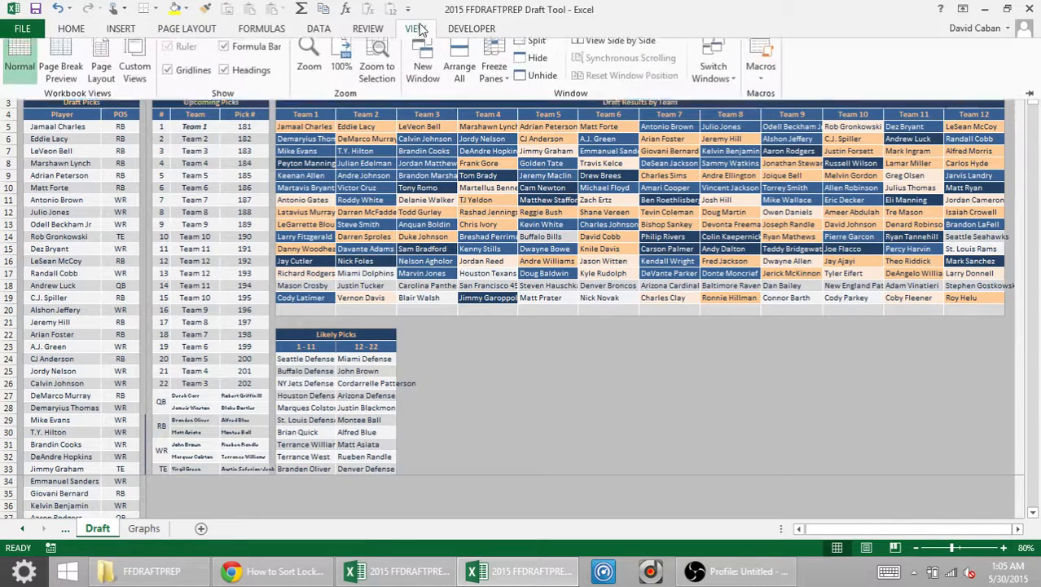
click(432, 65)
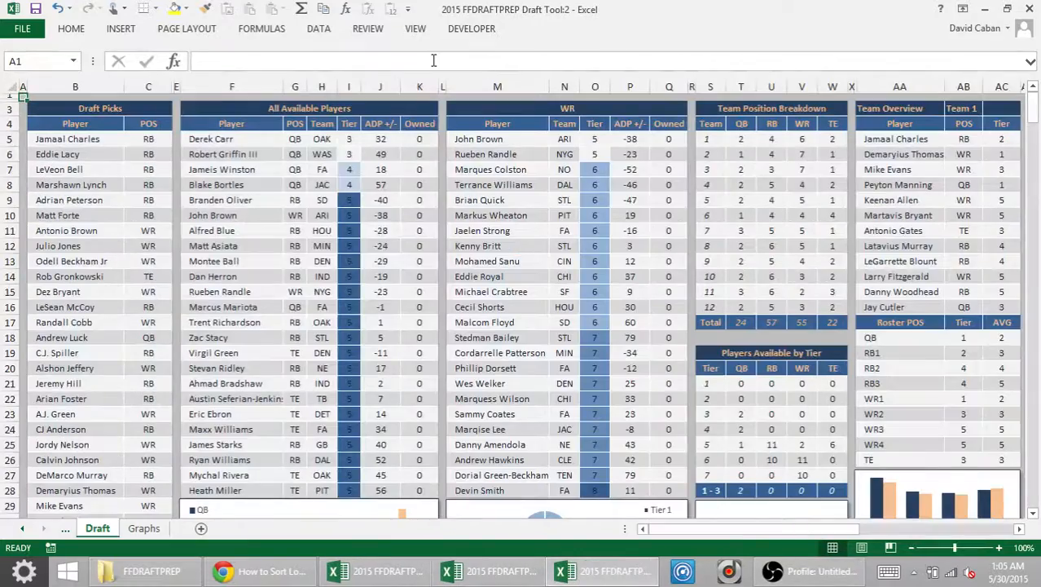
click(911, 547)
click(911, 547)
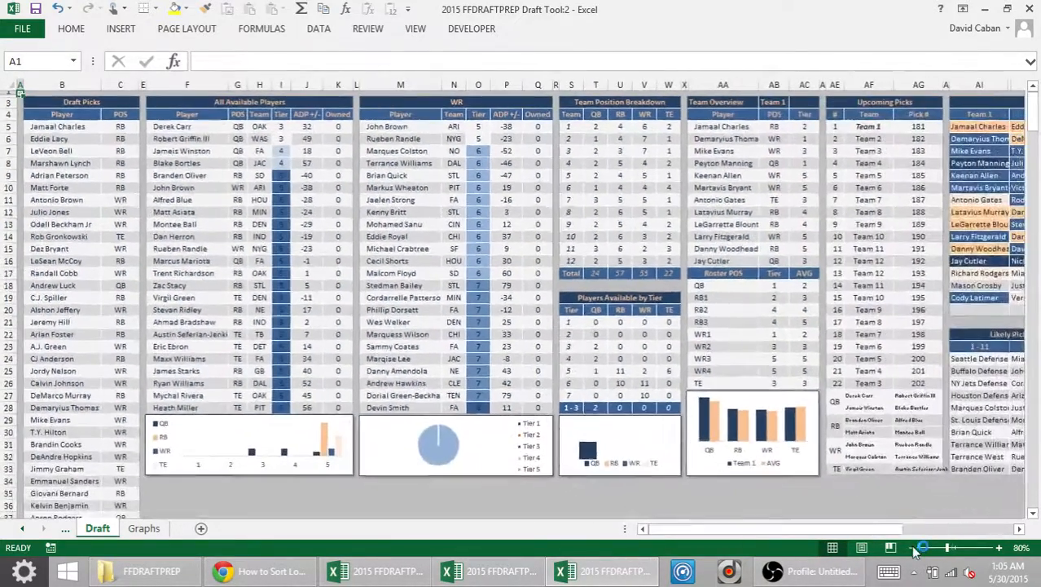
drag(664, 527, 876, 513)
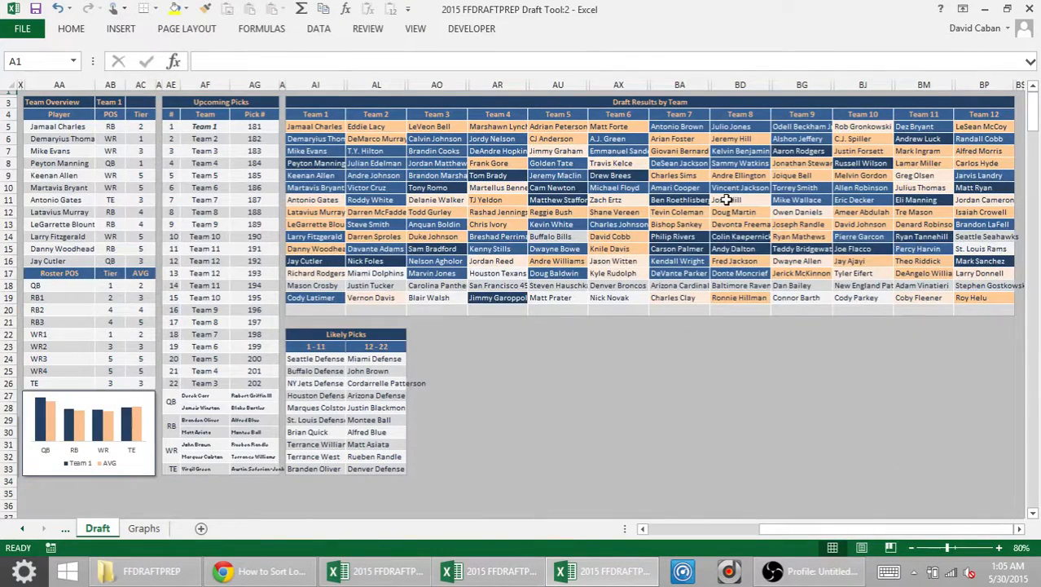
Step: Compare the two open windows of the Draft Tool workbook, ending in the first window
key(alt+Tab)
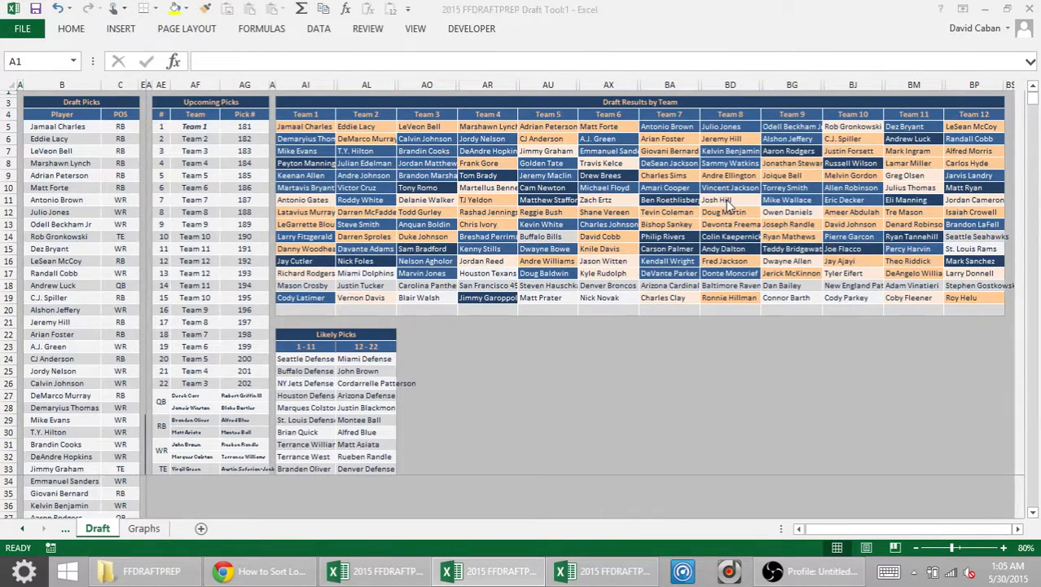
key(alt+Tab)
key(alt+Tab)
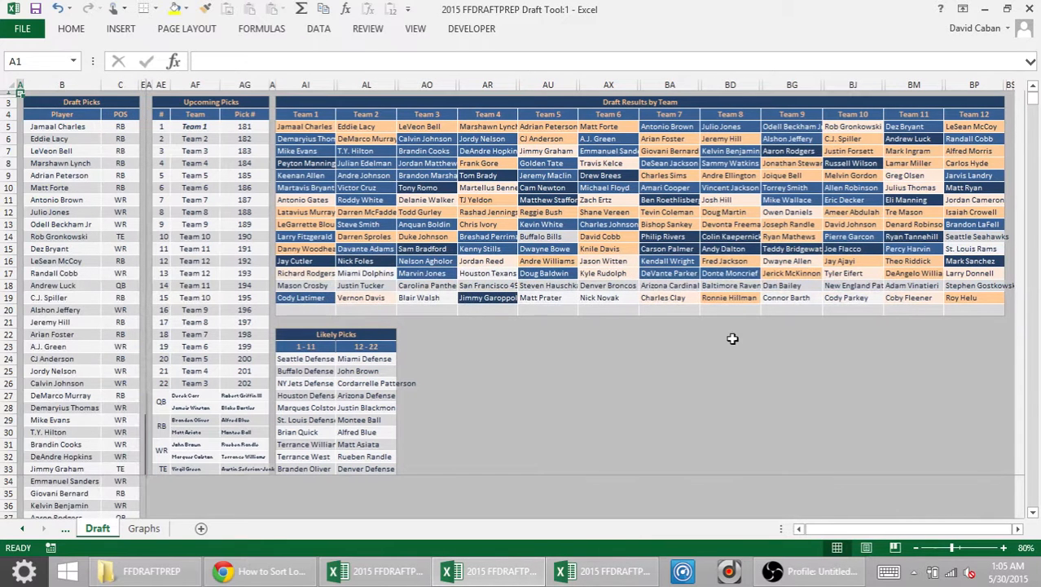
Step: Bring the All Available Players and WR tables back into view beside Draft Picks in the first Draft Tool window
click(493, 374)
key(Left)
key(Left)
key(Home)
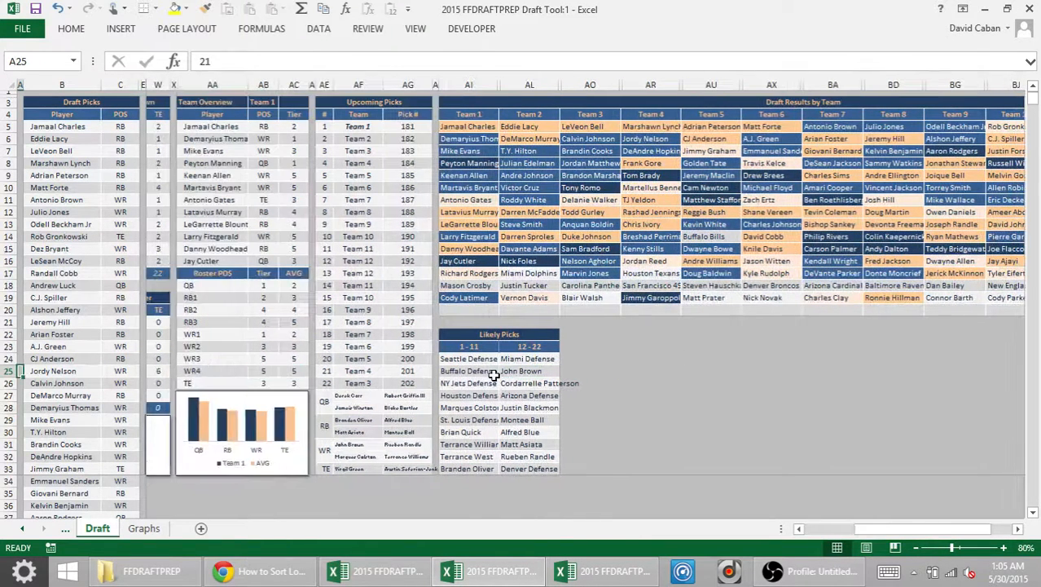
key(Right)
key(Right)
key(Right)
key(Right)
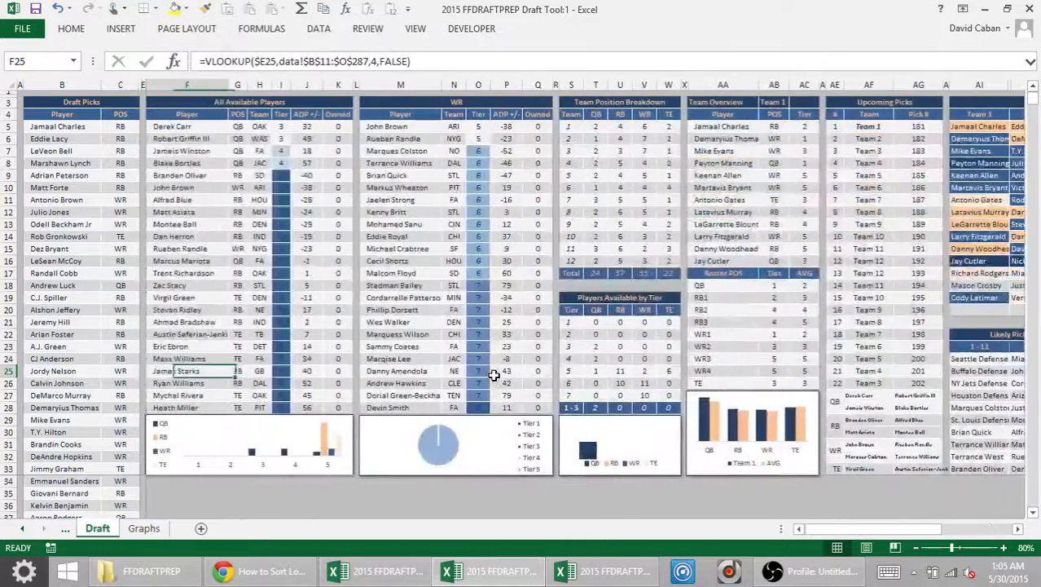
key(Left)
key(Home)
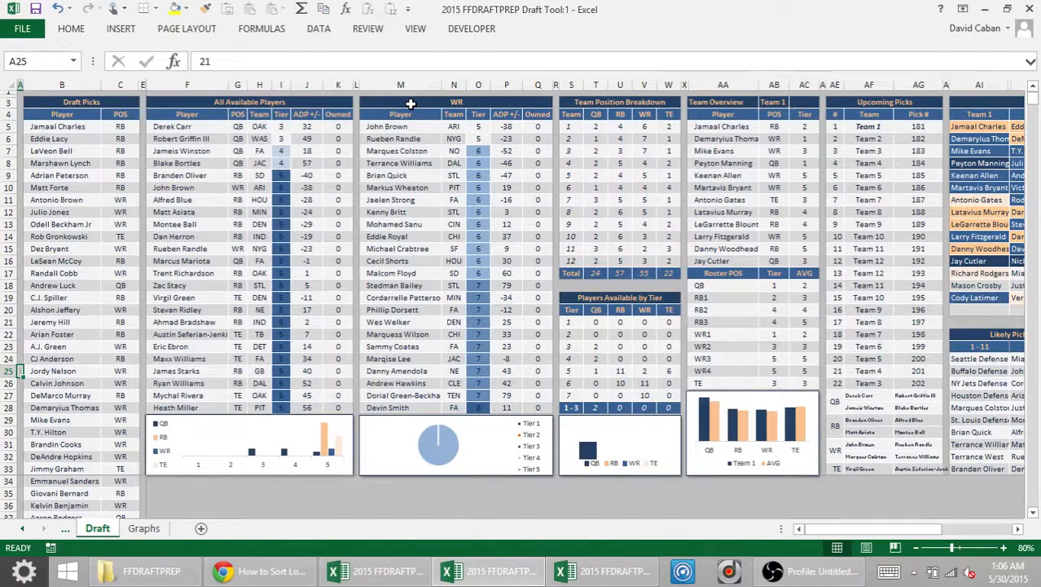
Step: Return to the 12 Team workbook and enter Antonio Brown as the third draft pick by searching for "bro"
click(487, 577)
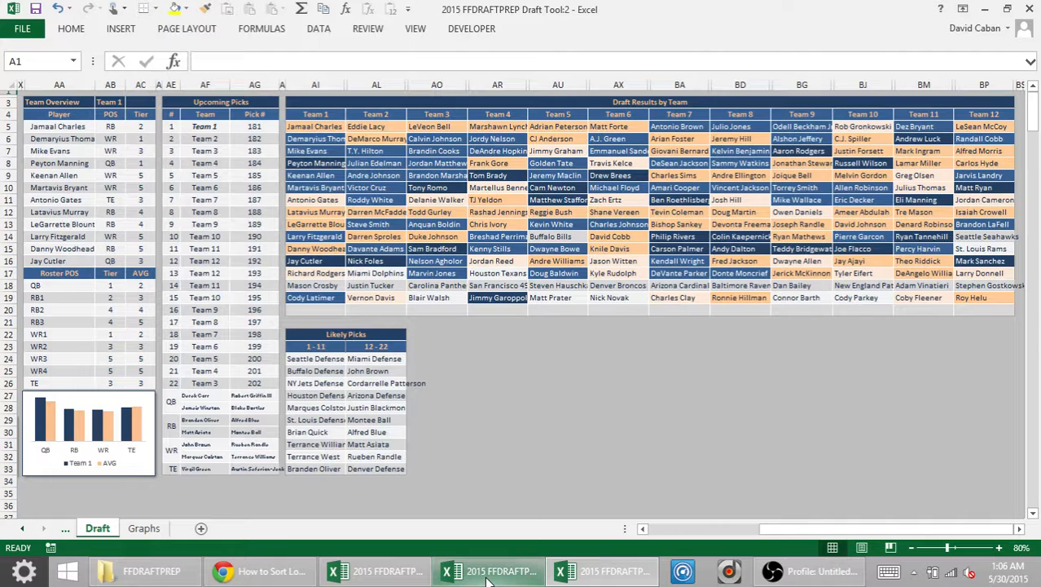
click(398, 571)
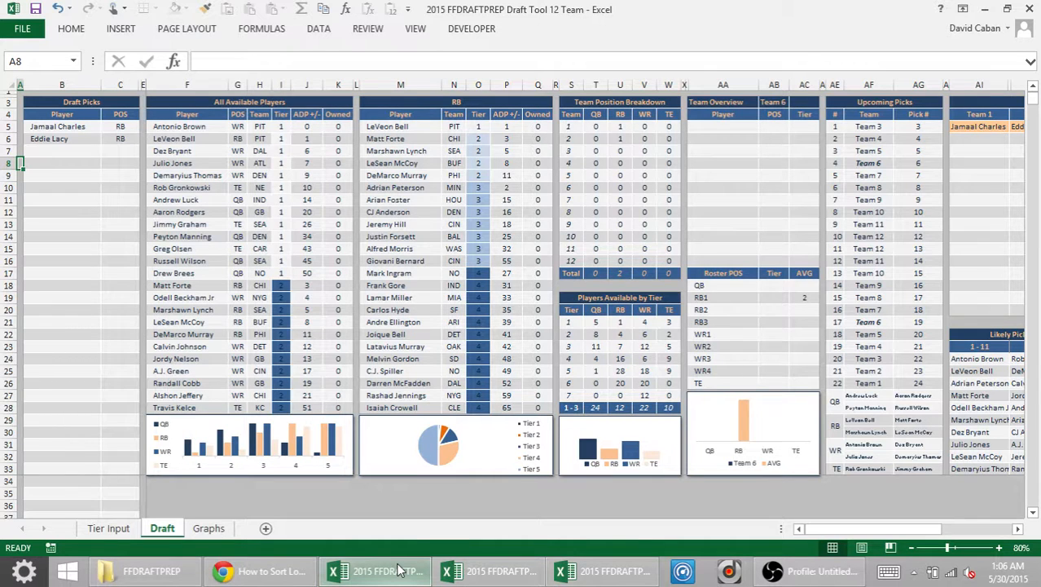
key(Up)
key(Up)
key(Right)
key(Right)
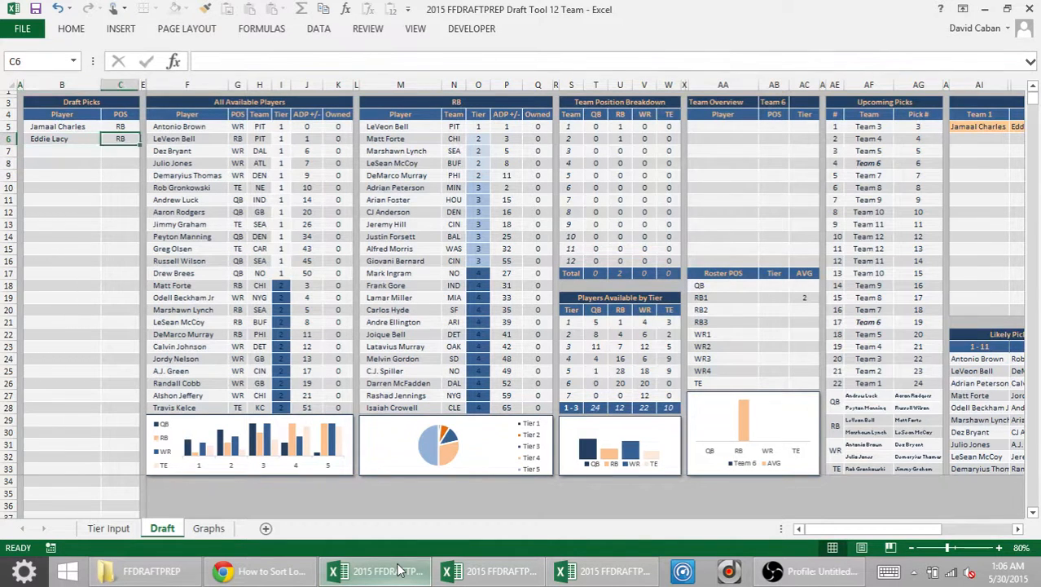
key(Down)
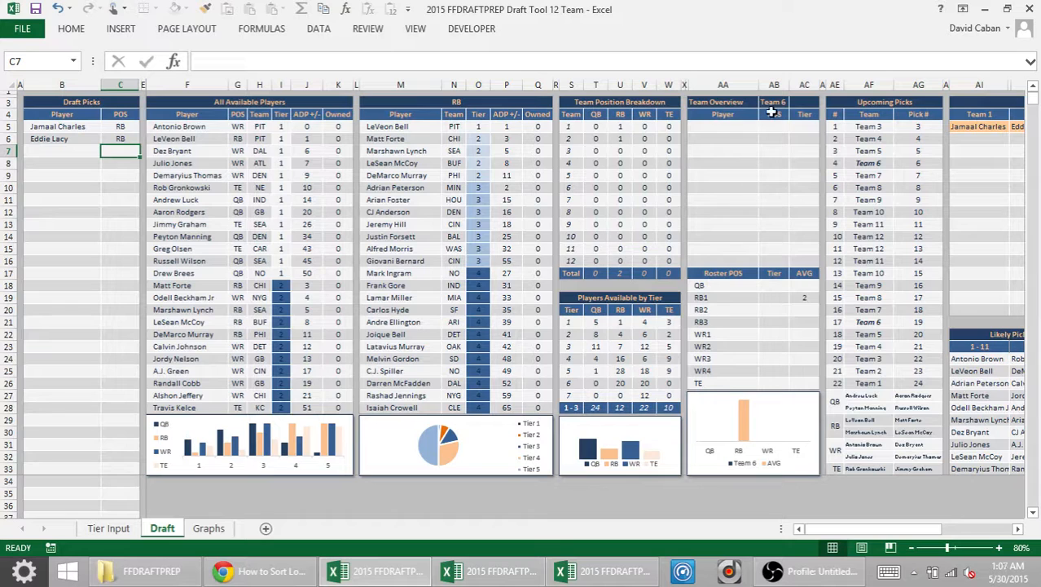
click(72, 150)
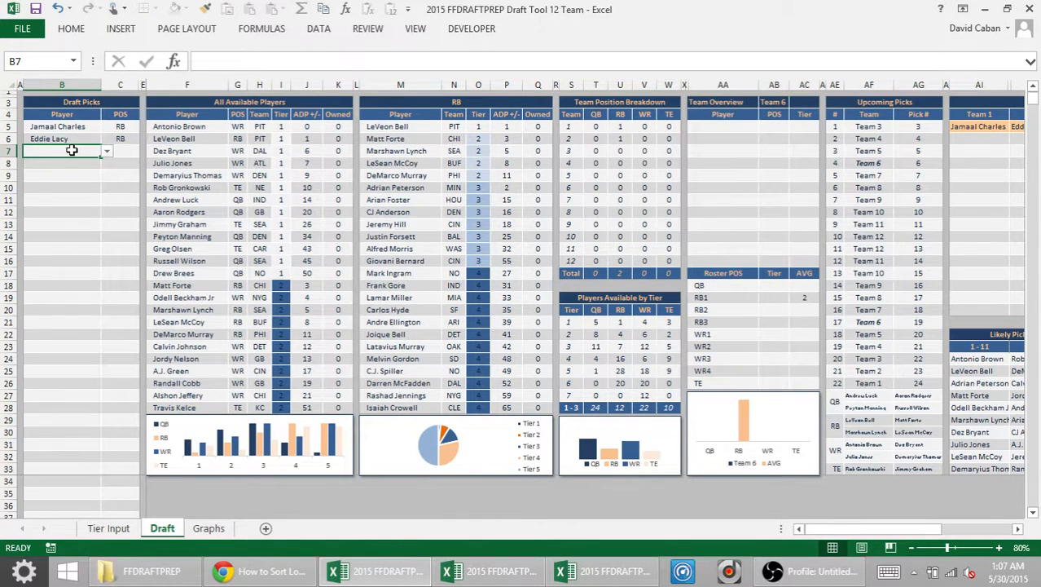
text(bro)
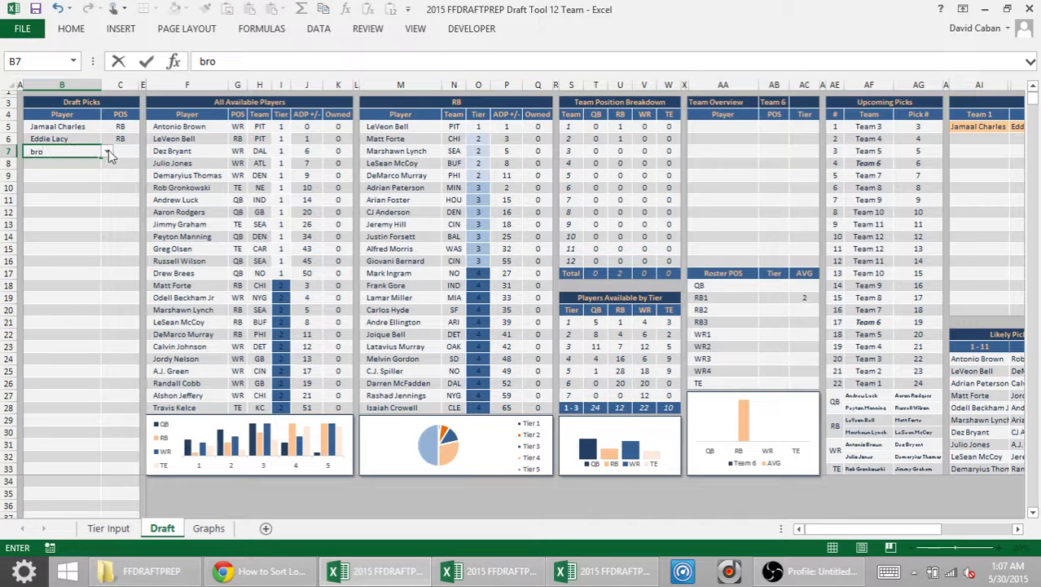
click(107, 152)
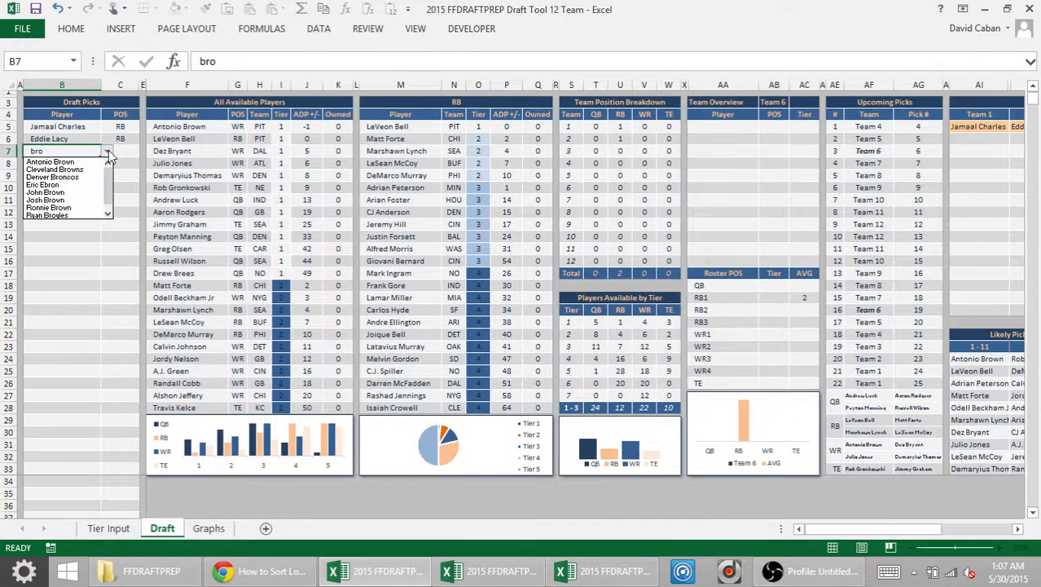
click(85, 161)
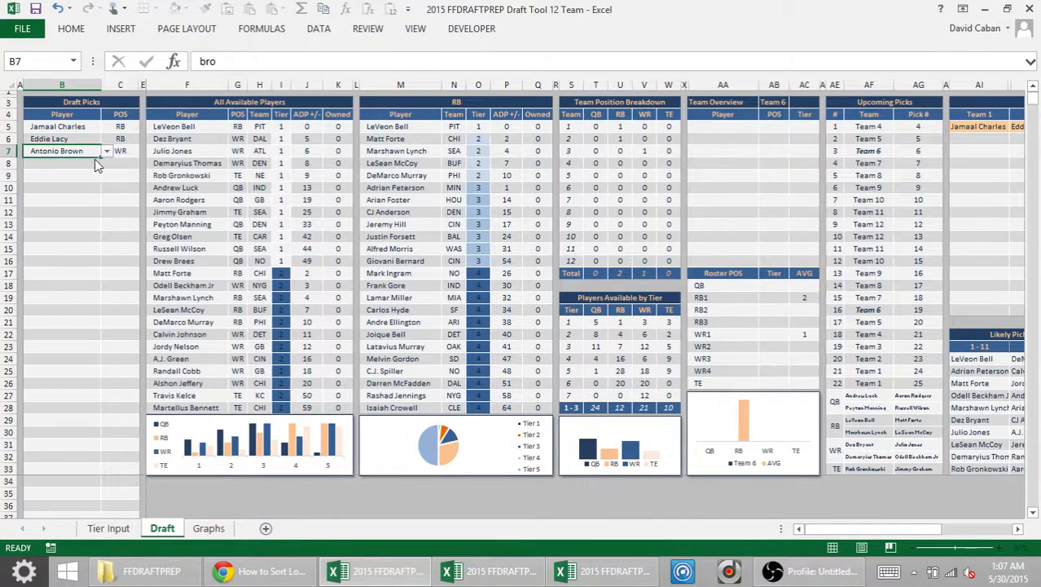
Step: Set the position table beside All Available Players to WR
click(309, 140)
key(Right)
key(Right)
key(Right)
key(Right)
key(Right)
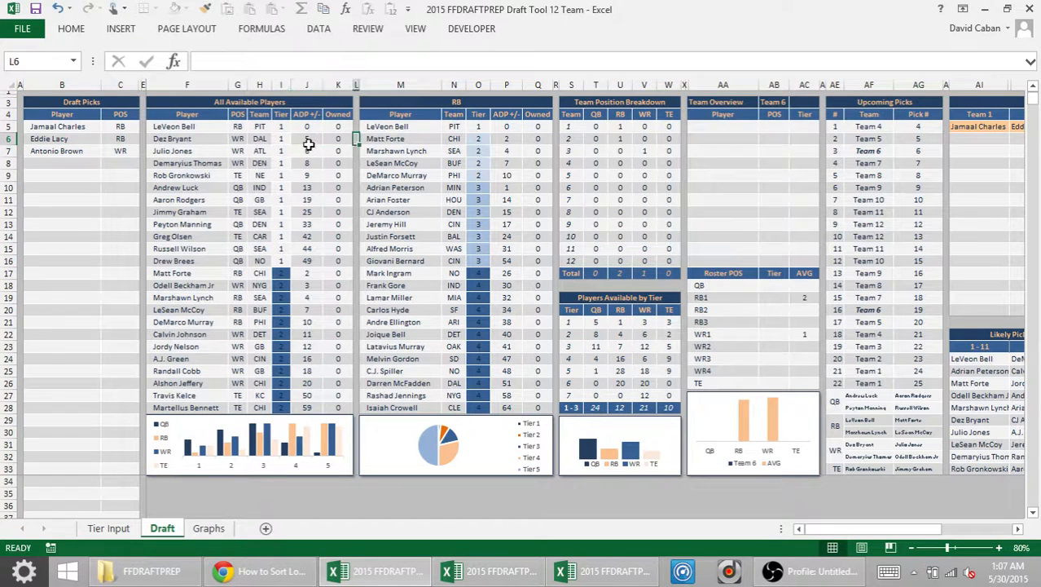
key(Left)
key(Left)
key(Left)
click(405, 100)
click(559, 105)
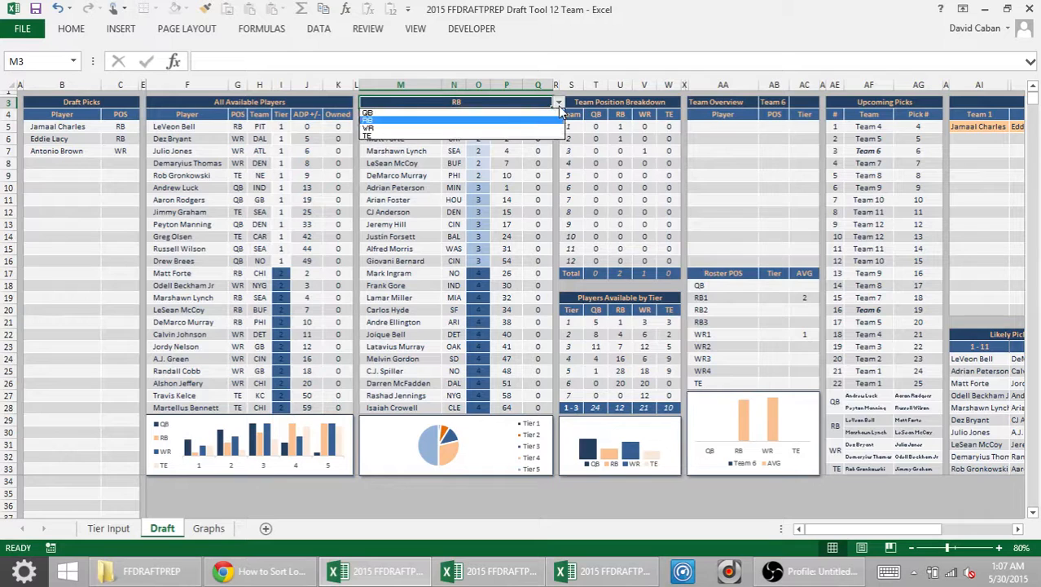
click(462, 126)
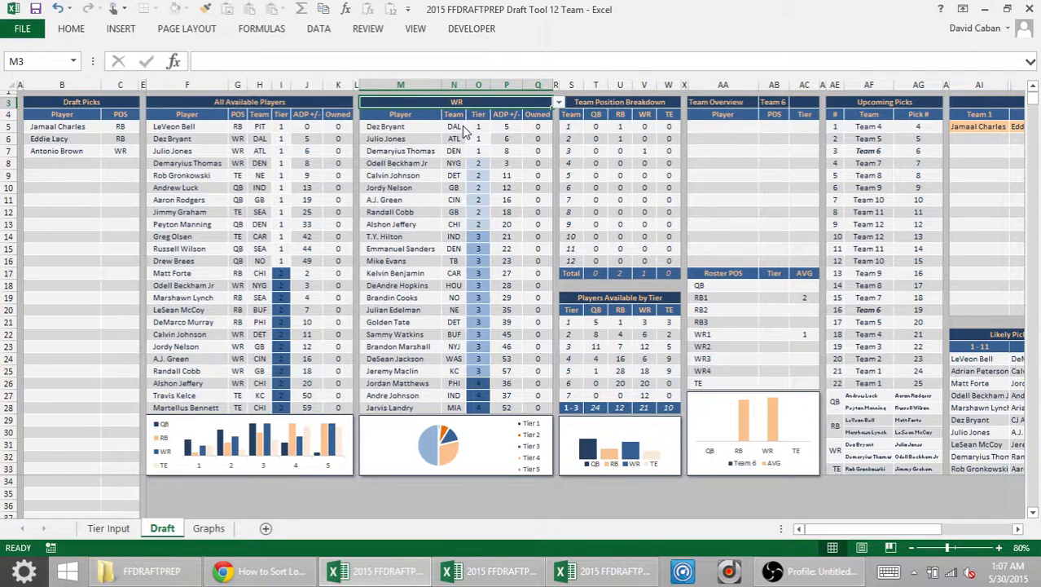
Step: Examine the Tier and ADP +/- values of the first players in the All Available Players table
click(282, 126)
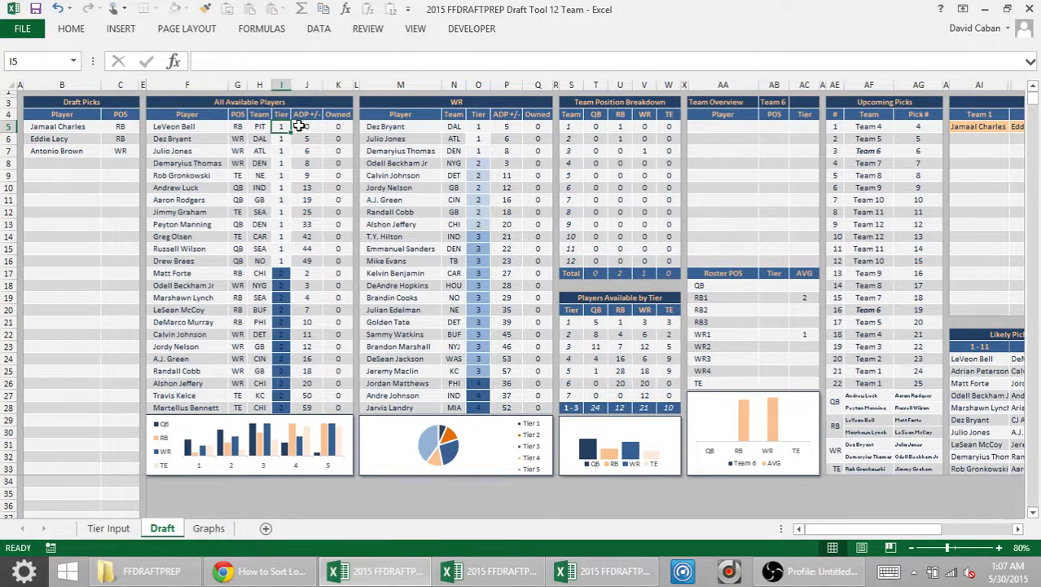
key(Down)
key(Down)
key(Down)
key(Down)
key(Down)
key(Right)
key(Up)
key(Up)
key(Up)
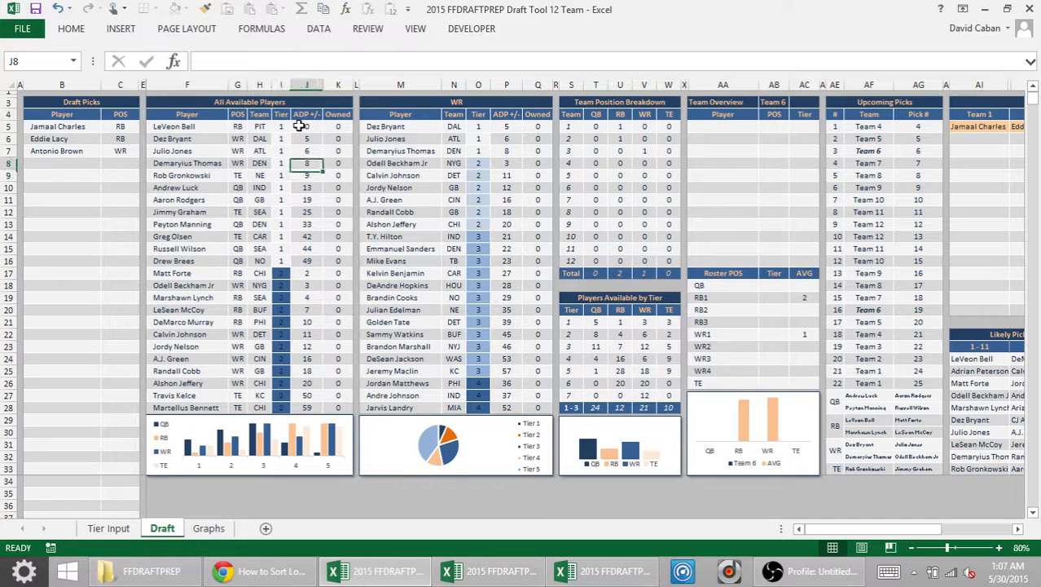
key(Up)
key(Up)
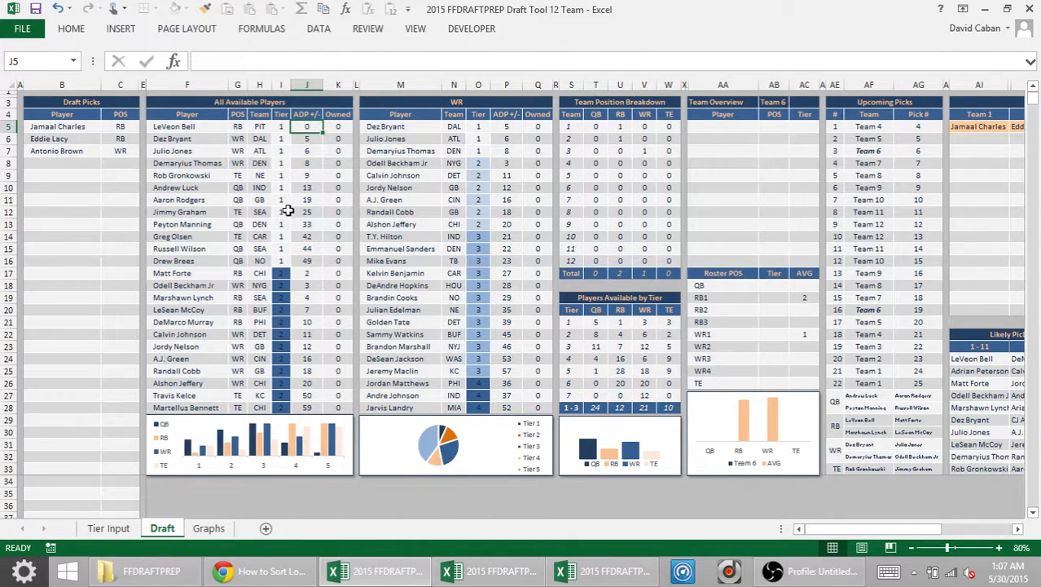
Step: Review the ADP +/- values of the top tier 1 players again, ending on Dez Bryant's Owned value
key(Down)
key(Down)
key(Down)
key(Down)
key(Up)
key(Up)
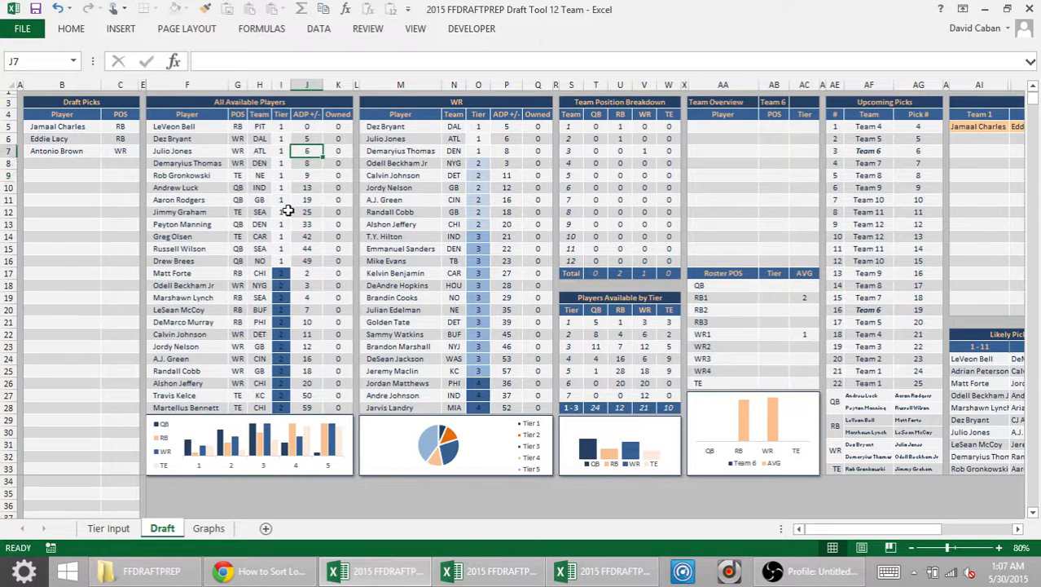
key(Up)
key(Up)
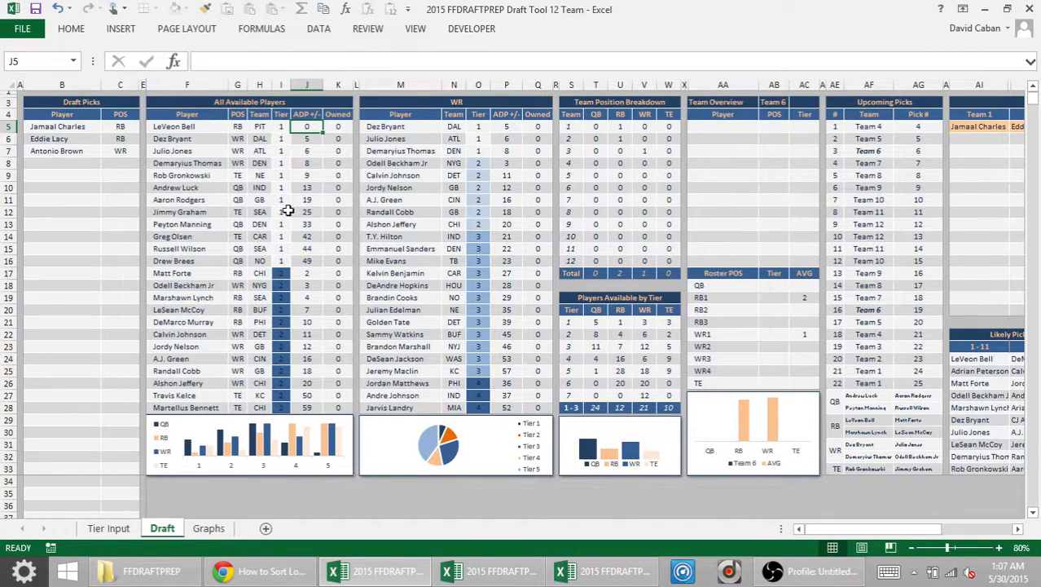
key(Down)
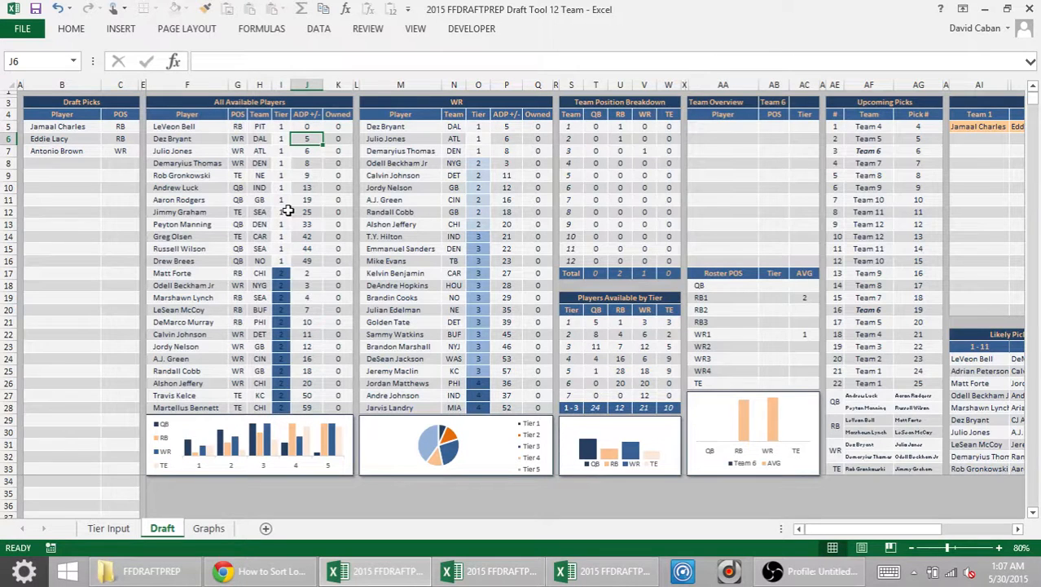
key(Right)
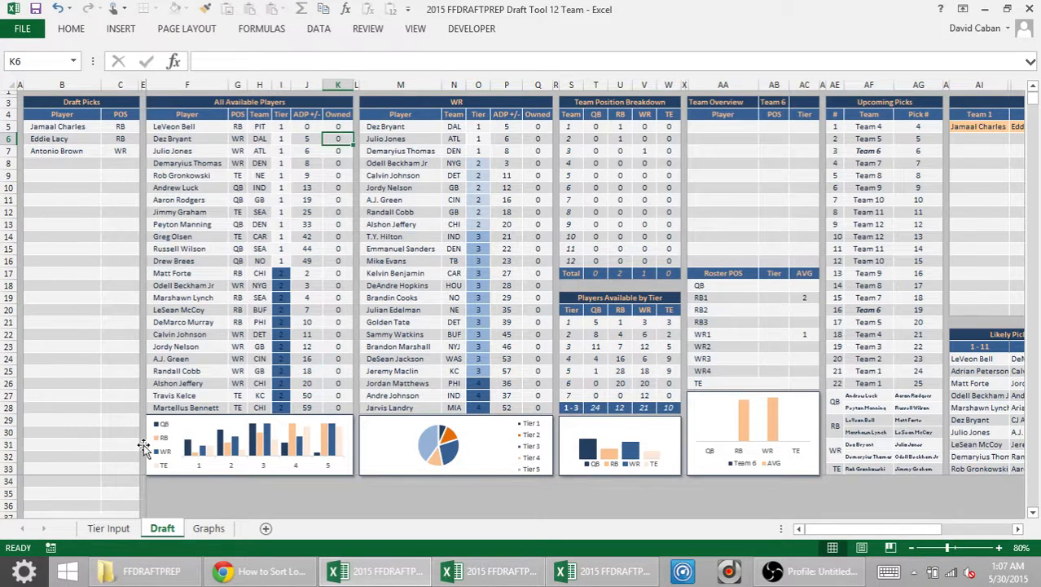
Step: On the Tier Input sheet, enter 2 as the Owned value for Antonio Brown
click(110, 530)
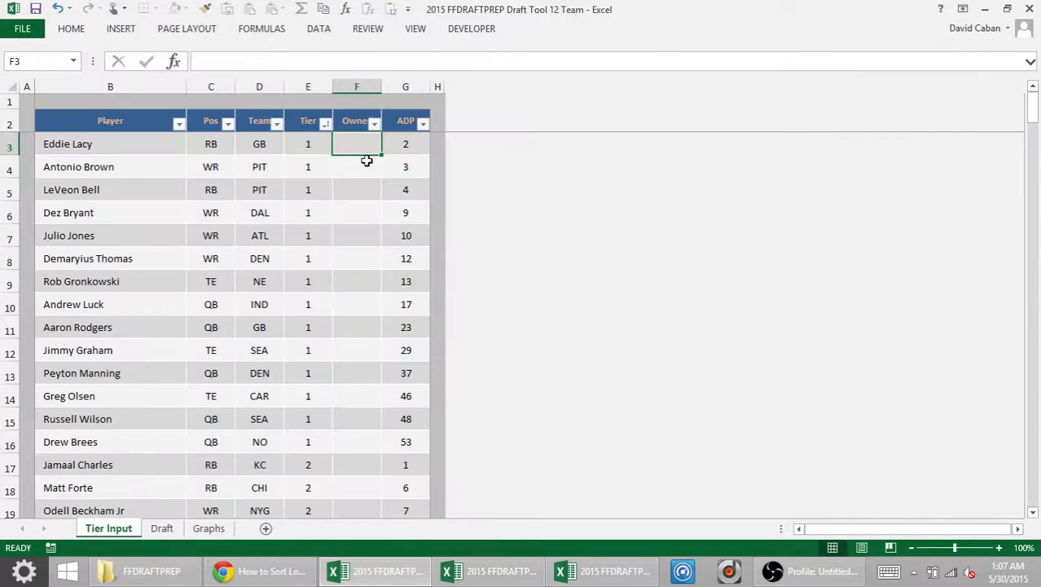
click(344, 161)
key(Left)
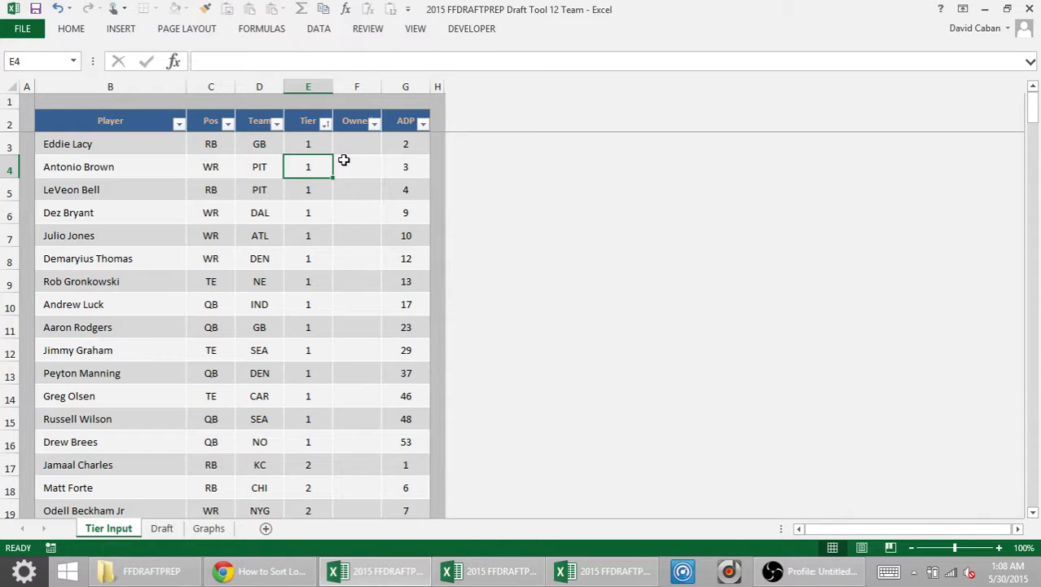
key(Right)
key(Up)
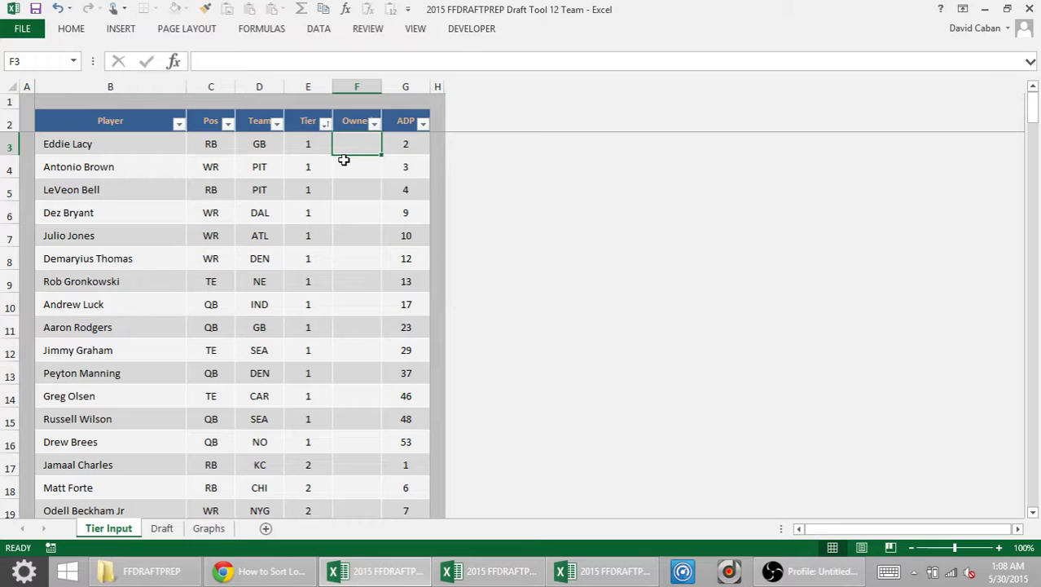
key(Down)
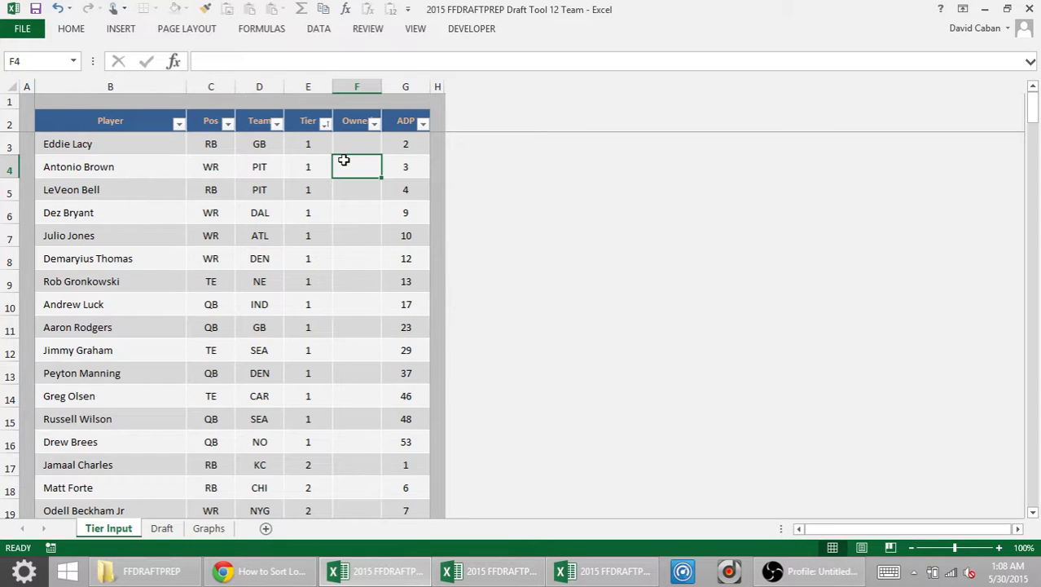
text(2)
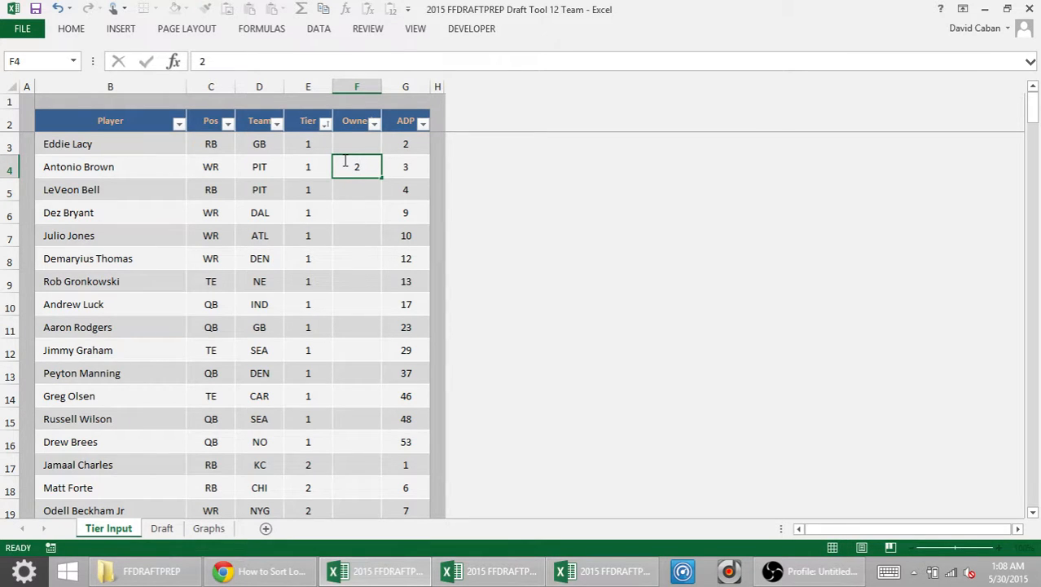
key(Return)
Step: Enter the Owned values 5 for Julio Jones, 4 for Demaryius Thomas and 3 for Rob Gronkowski
key(Down)
key(Down)
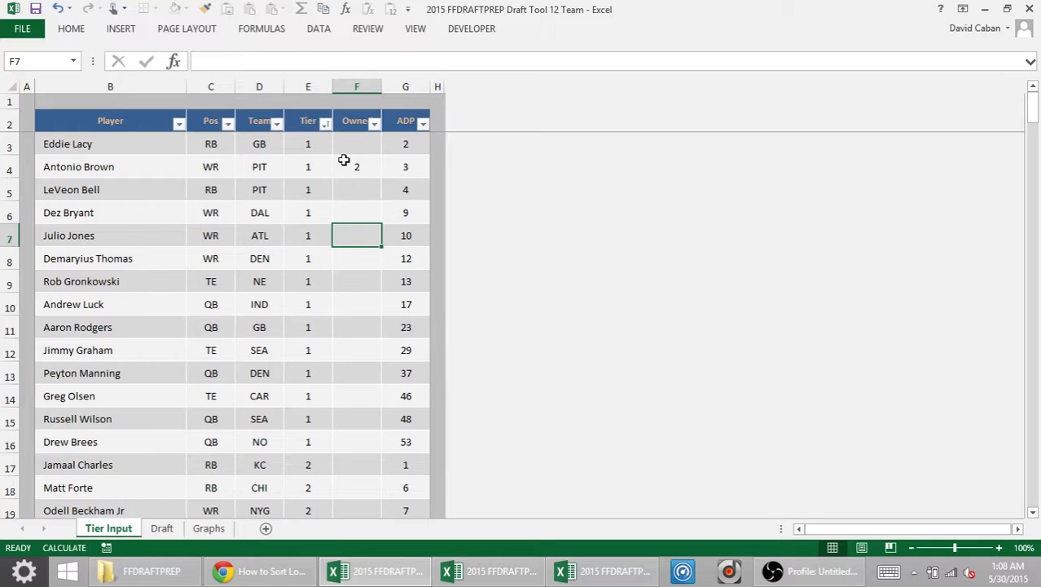
text(5)
key(Return)
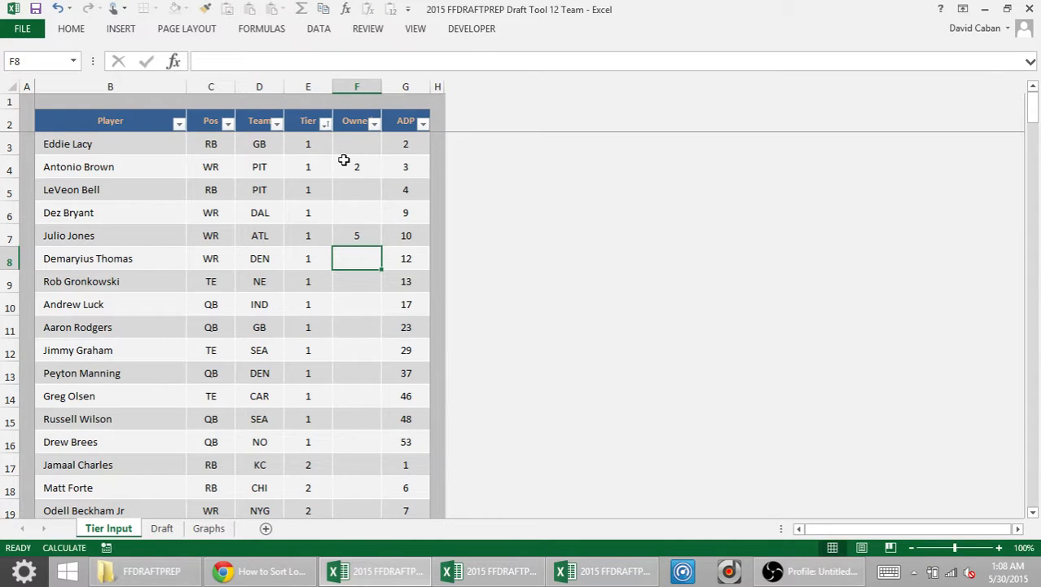
text(4)
key(Return)
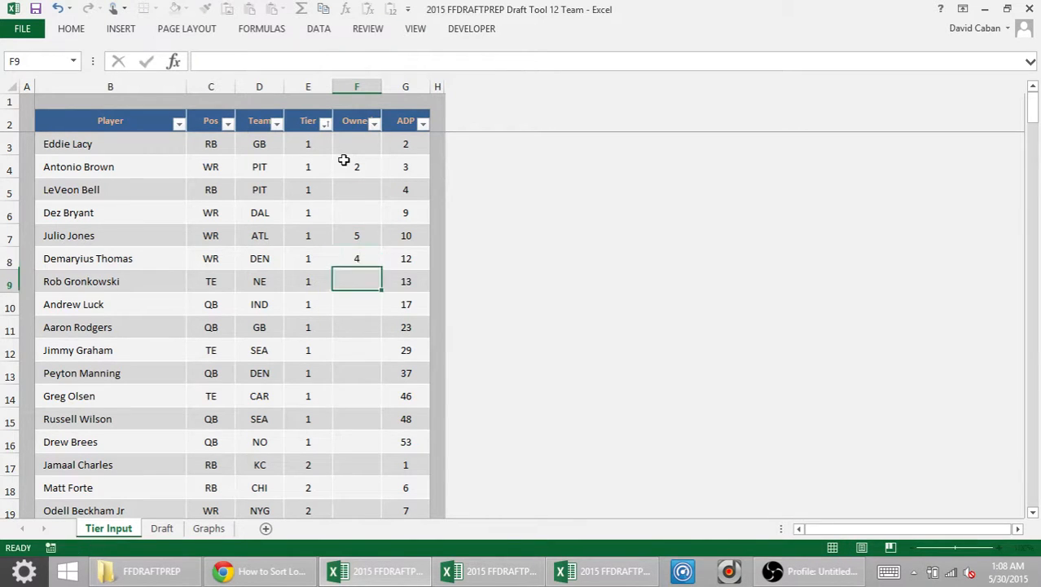
text(3)
key(Return)
key(Left)
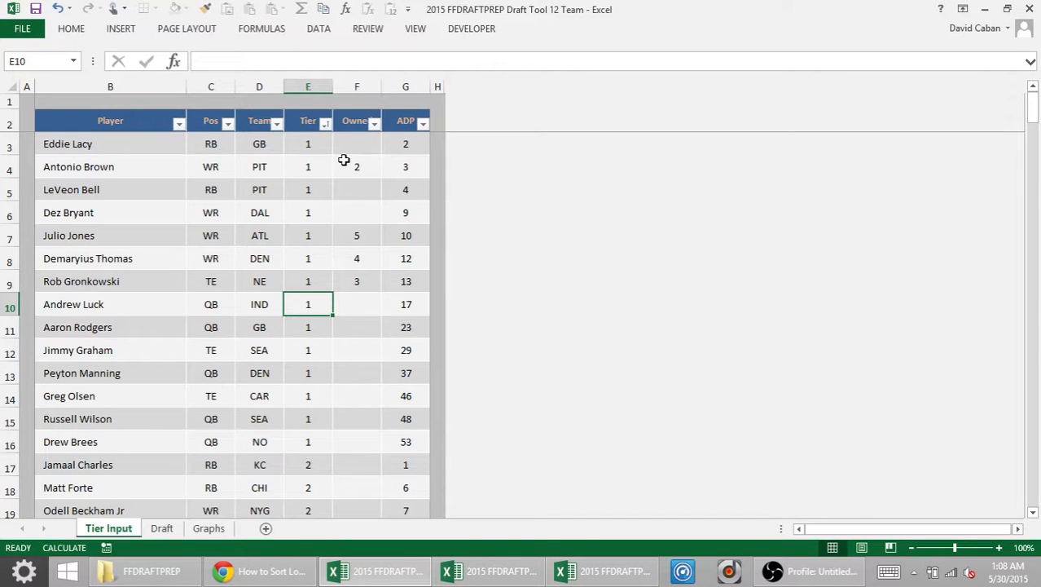
Step: Examine the Owned and Tier columns from Rob Gronkowski down to Peyton Manning on the Tier Input sheet
key(Up)
key(Right)
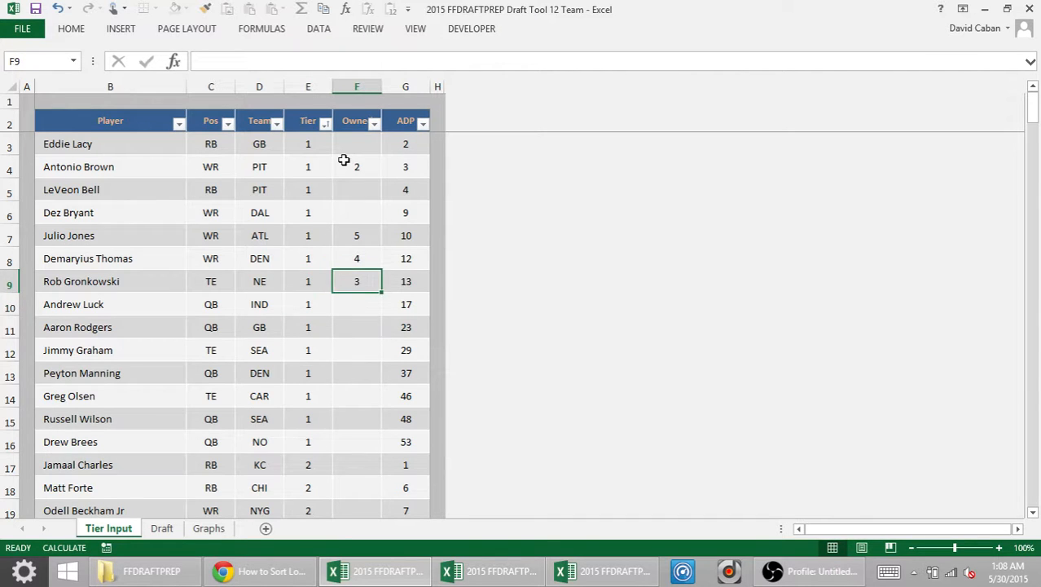
key(Down)
key(Down)
key(Down)
key(Down)
key(Left)
key(Up)
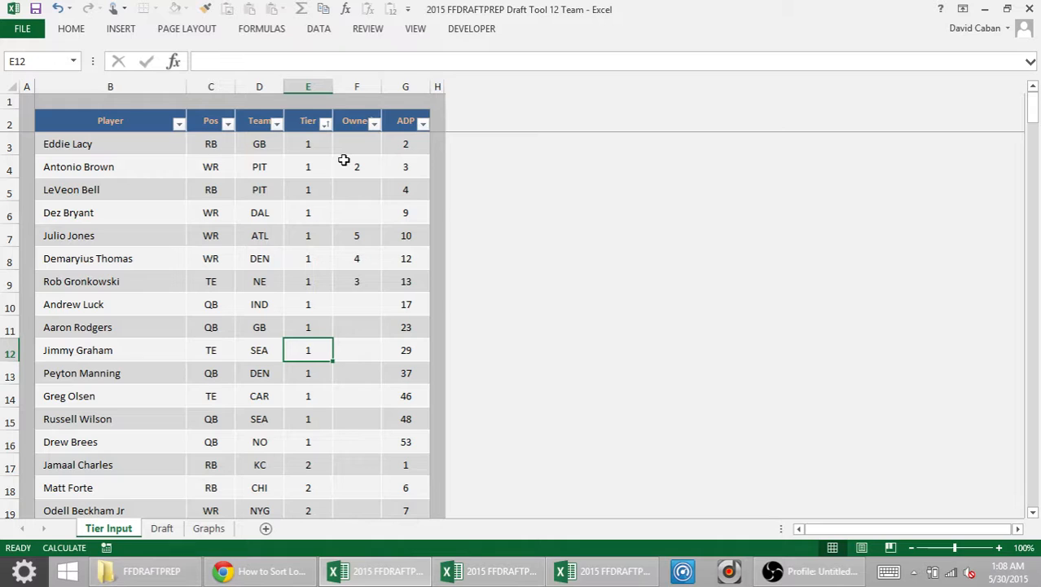
key(Down)
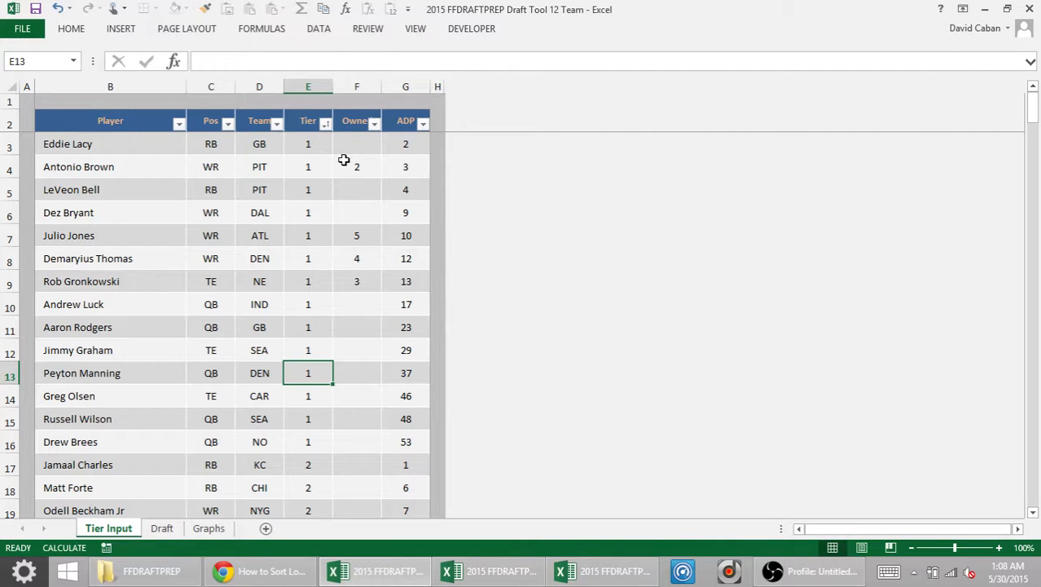
Step: Set Peyton Manning's Tier to 2 and sort the player table by Tier from smallest to largest
text(2)
key(Return)
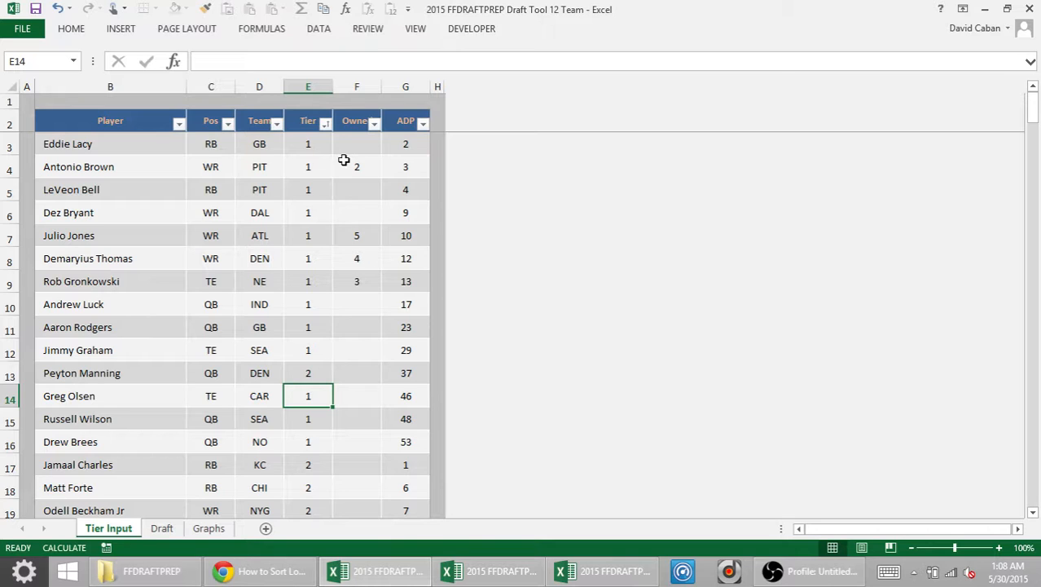
click(326, 122)
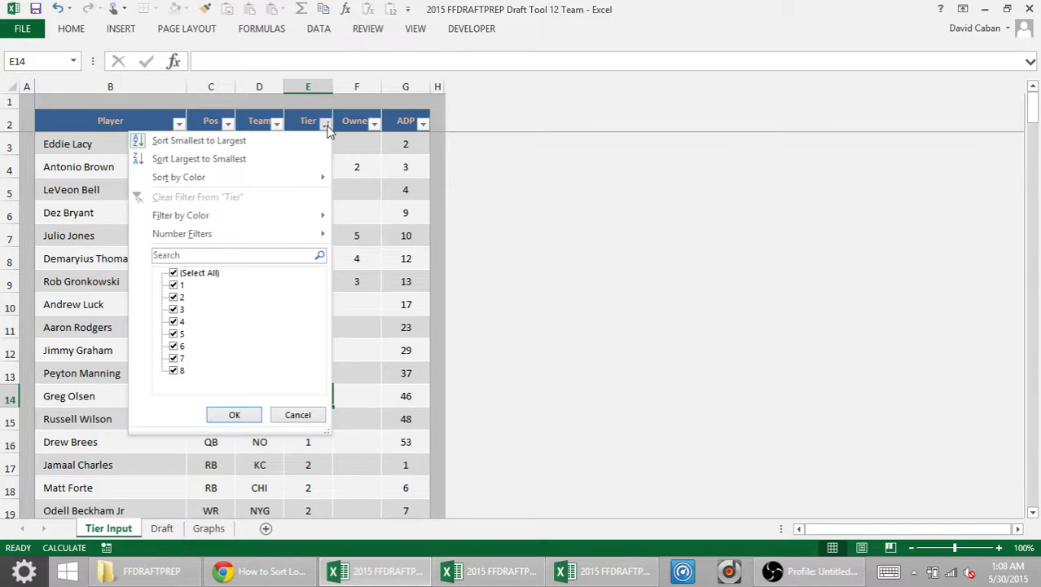
click(278, 141)
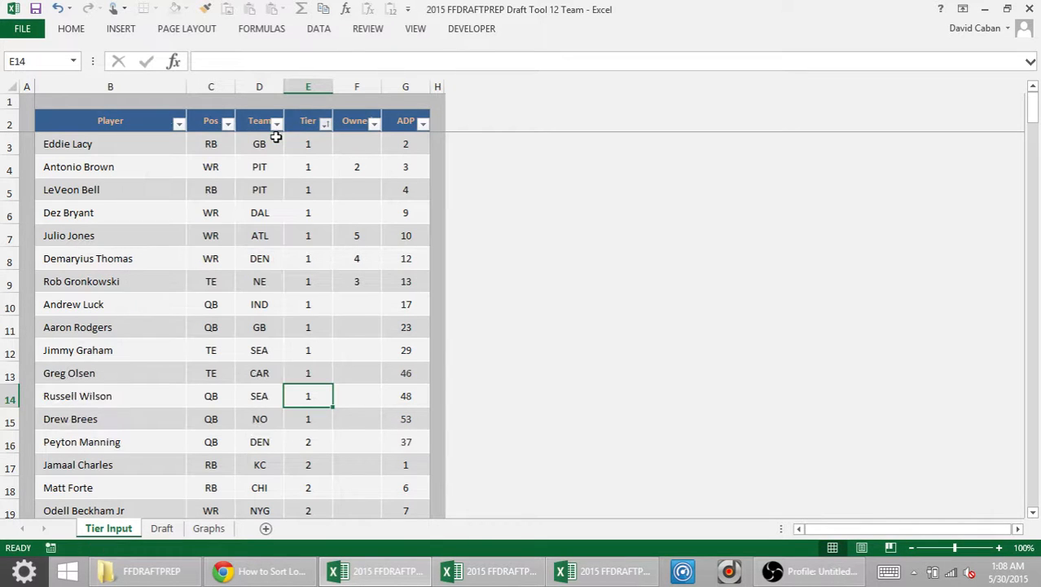
Step: Filter the player table's Pos column to show only RB
click(228, 123)
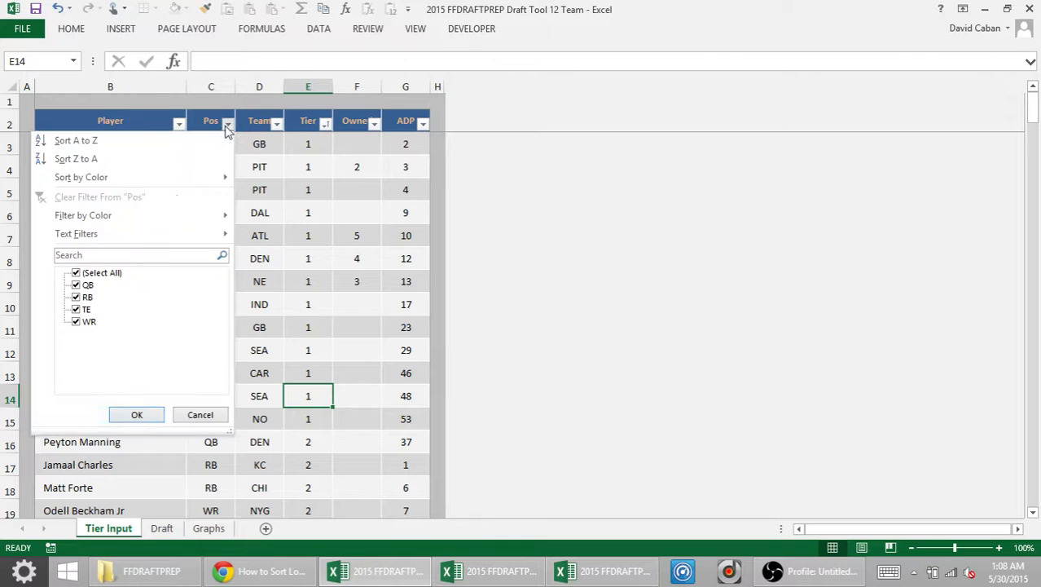
click(106, 273)
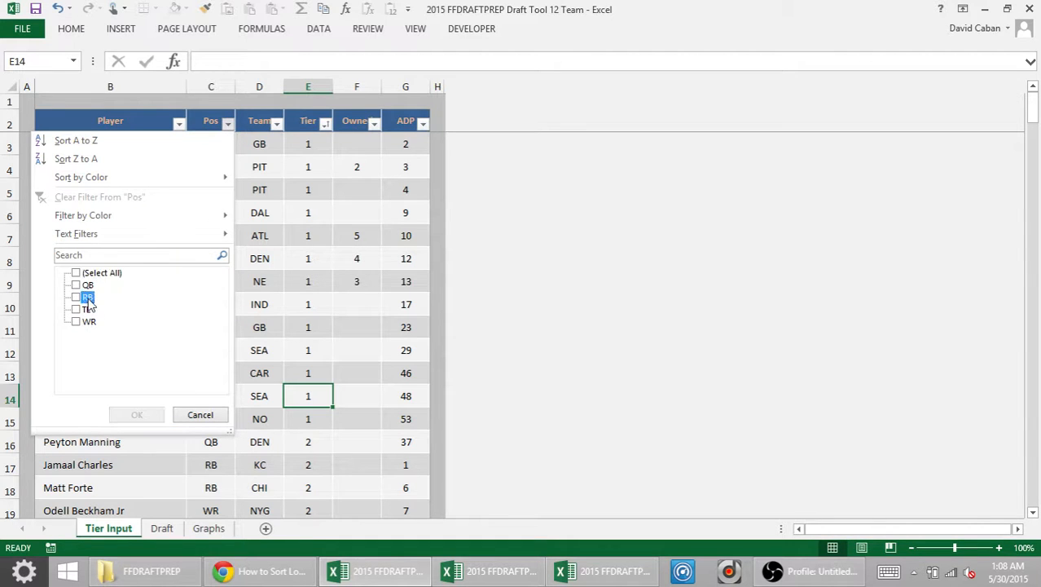
click(83, 298)
click(134, 413)
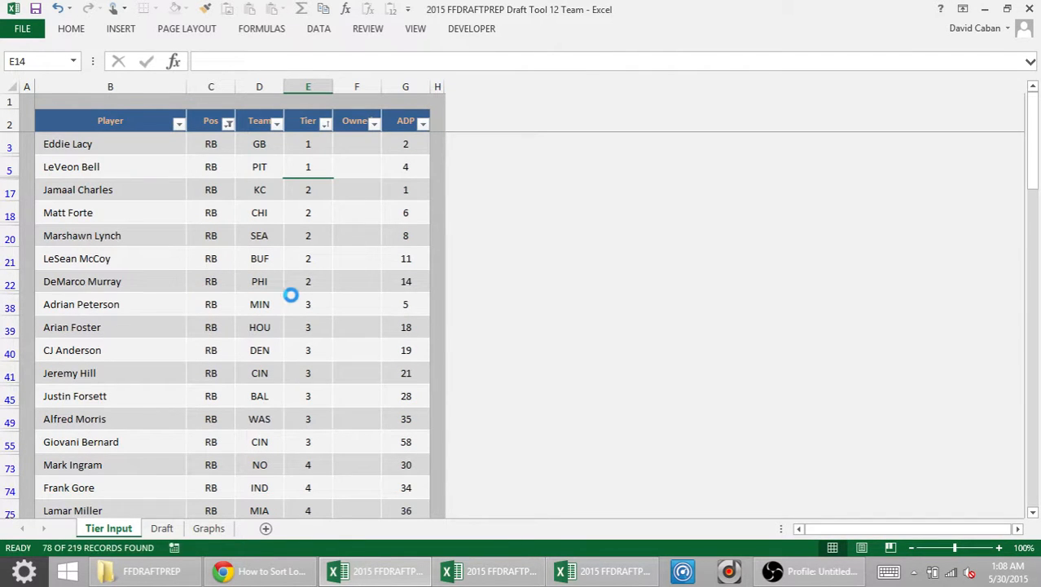
click(291, 297)
Step: Set the Tier to 6 for Matt Forte and 4 for Marshawn Lynch in the filtered running back list
click(311, 209)
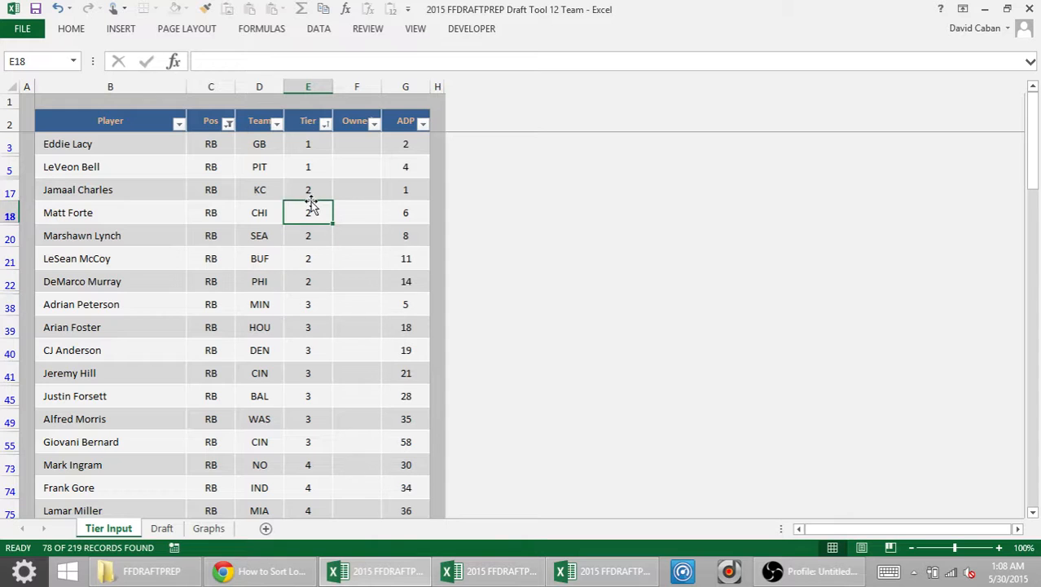
click(310, 195)
click(312, 204)
text(6)
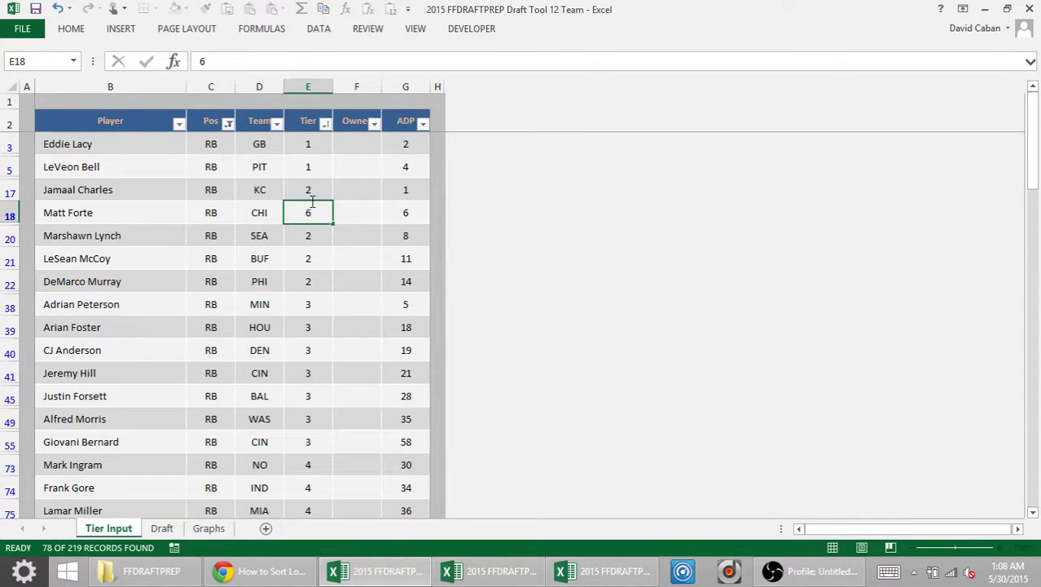
key(Down)
text(4)
key(ctrl+Return)
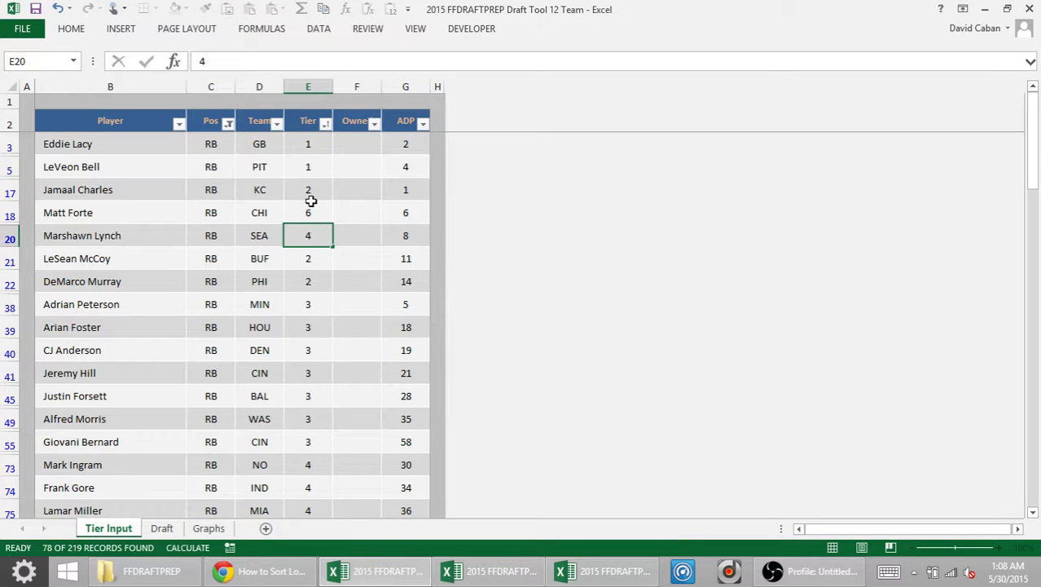
key(Right)
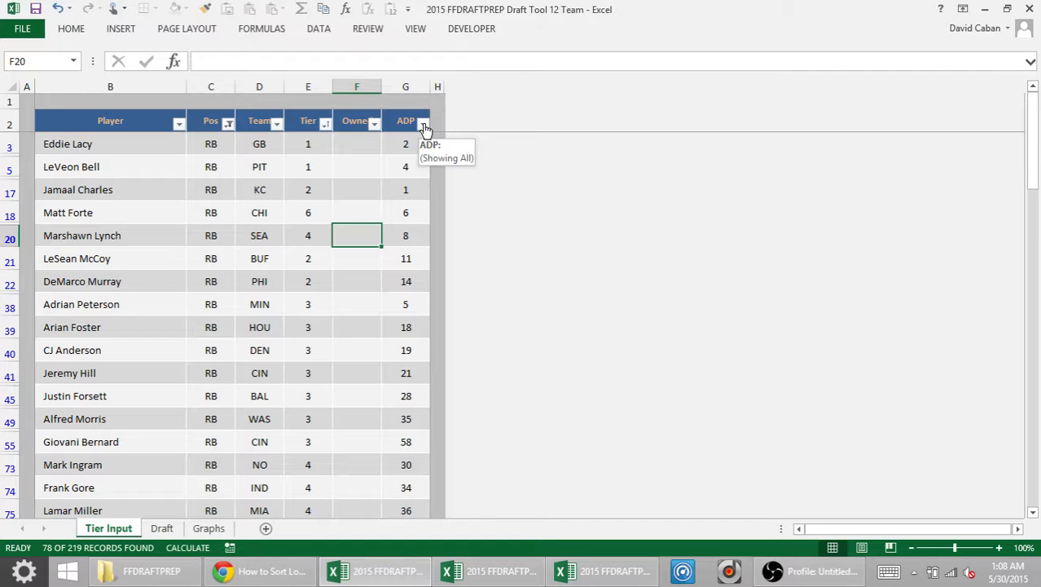
Step: Change the Pos filter from RB to QB so only quarterbacks are listed
click(229, 125)
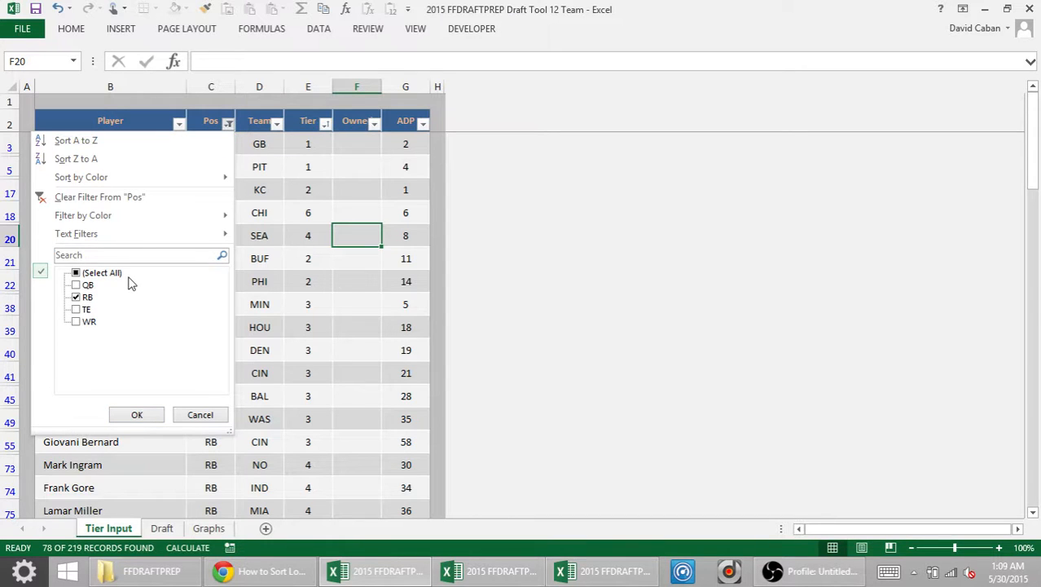
click(77, 297)
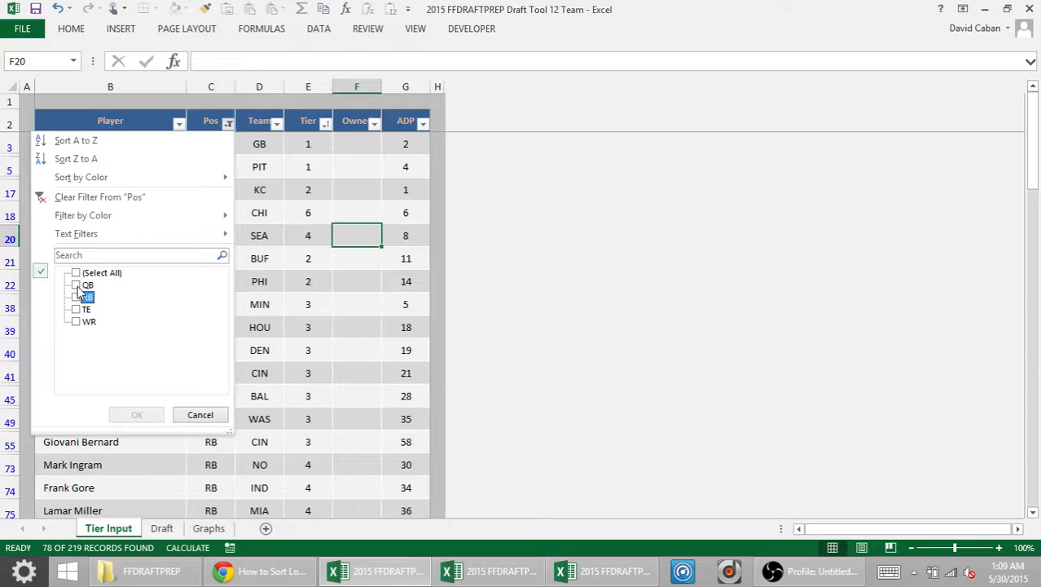
click(77, 297)
click(136, 415)
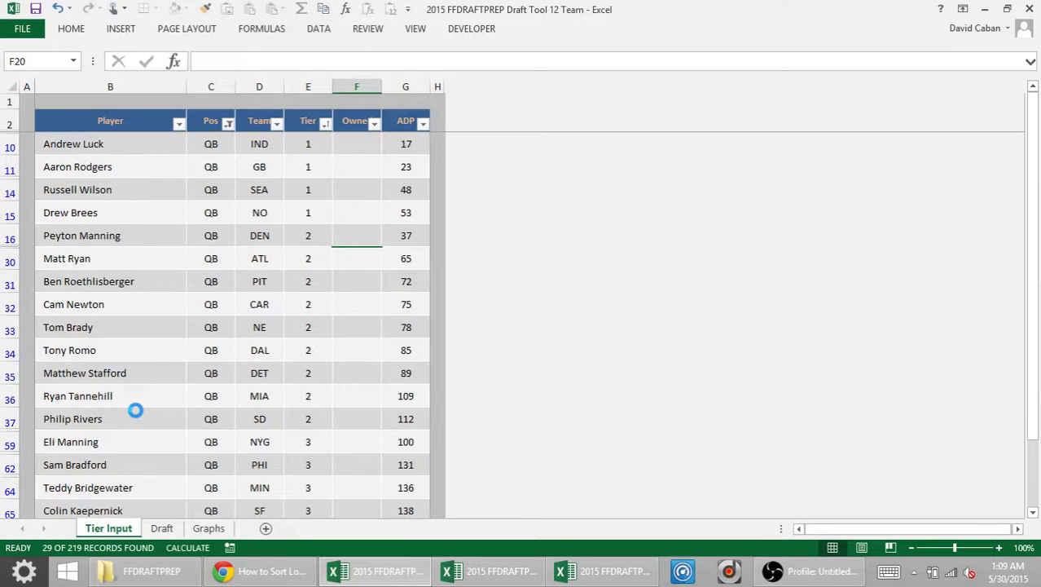
click(325, 258)
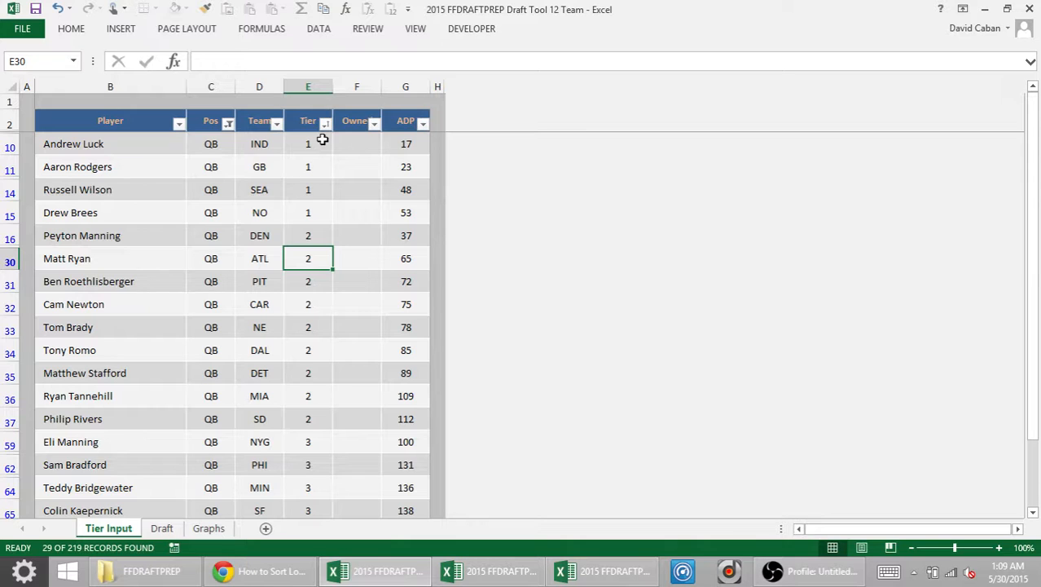
Step: Reset the Pos filter to include all positions
click(227, 125)
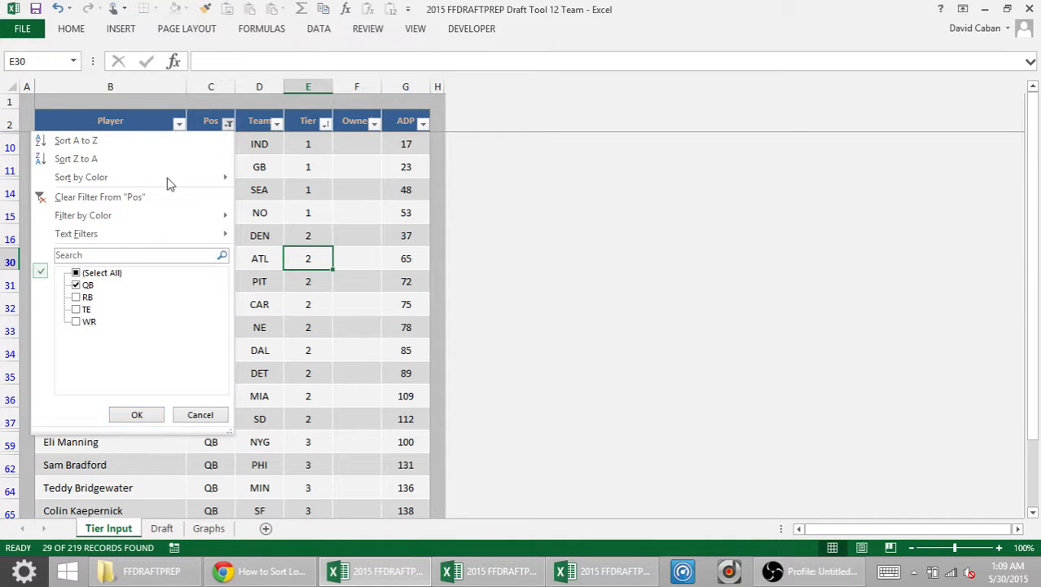
click(110, 274)
click(135, 416)
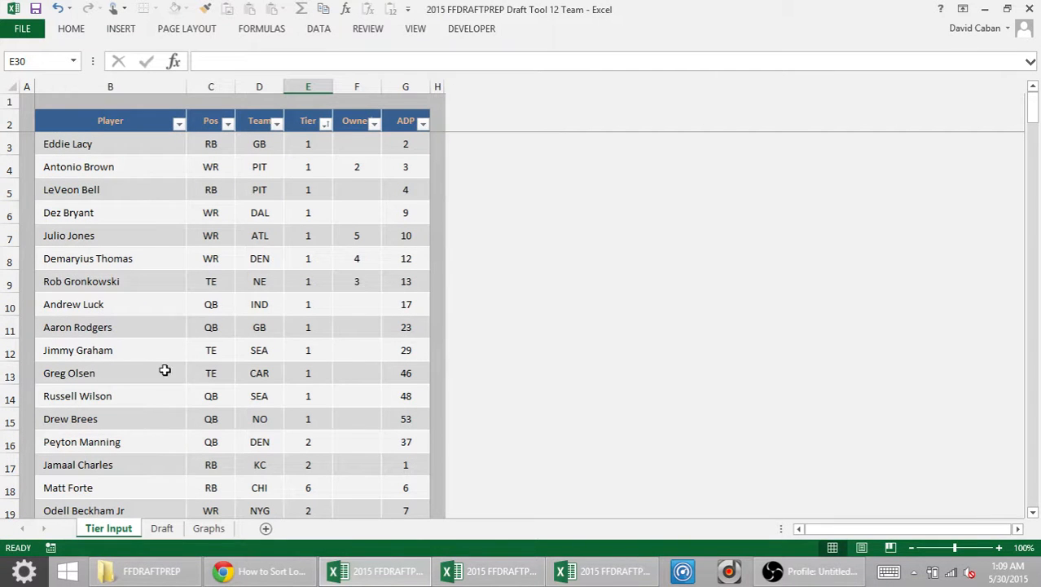
Step: Sort the full player table by ADP and then by Tier, both from smallest to largest
click(422, 124)
click(295, 140)
click(326, 123)
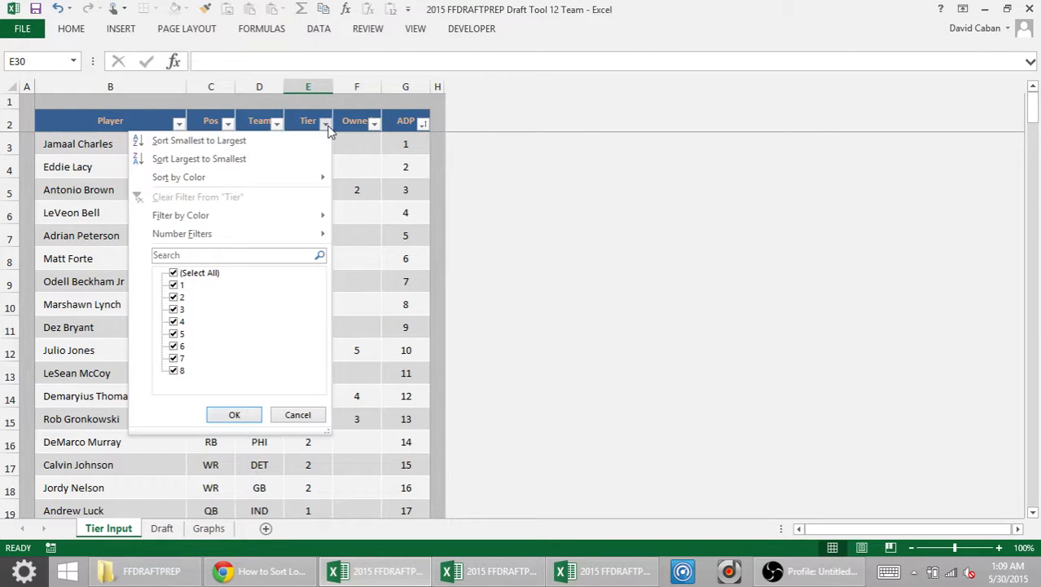
click(293, 141)
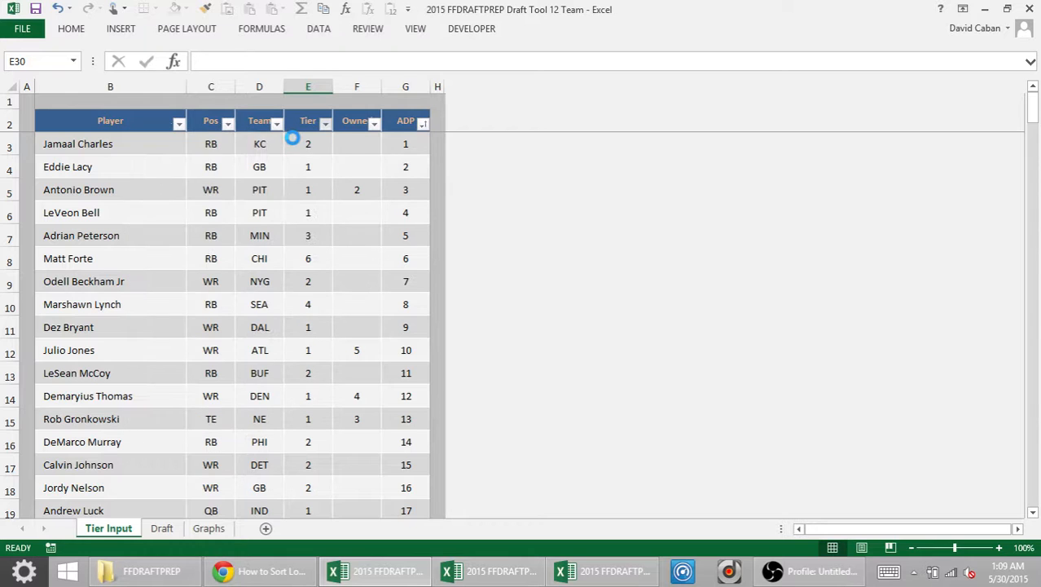
Step: On the Draft sheet, examine the All Available Players list upward from Russell Wilson
click(160, 530)
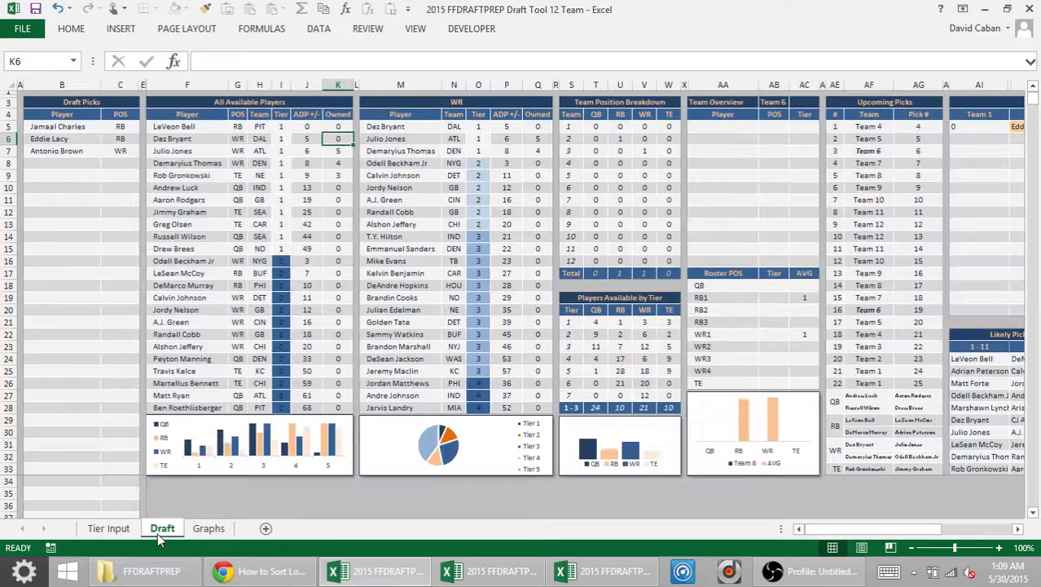
click(208, 238)
key(Up)
key(Up)
key(Up)
key(Up)
key(Up)
key(Up)
key(Up)
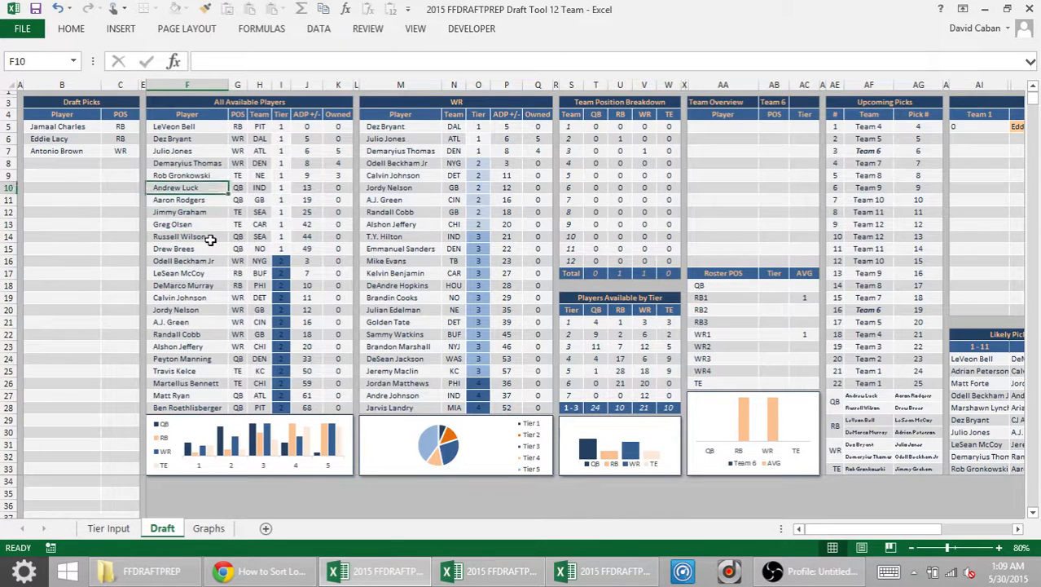
Step: Compare the Owned values of Julio Jones and Demaryius Thomas in the All Available Players and WR tables
key(Right)
key(Right)
key(Right)
key(Right)
key(Right)
key(Right)
key(Right)
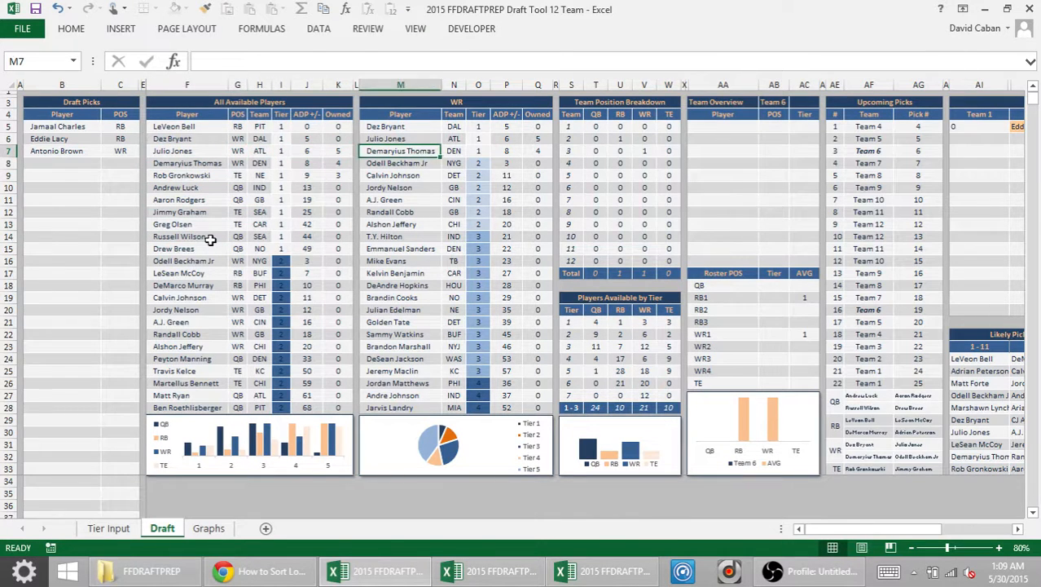
key(Left)
key(Left)
key(Left)
key(Right)
key(Right)
key(Right)
key(Right)
key(Left)
key(Left)
key(Left)
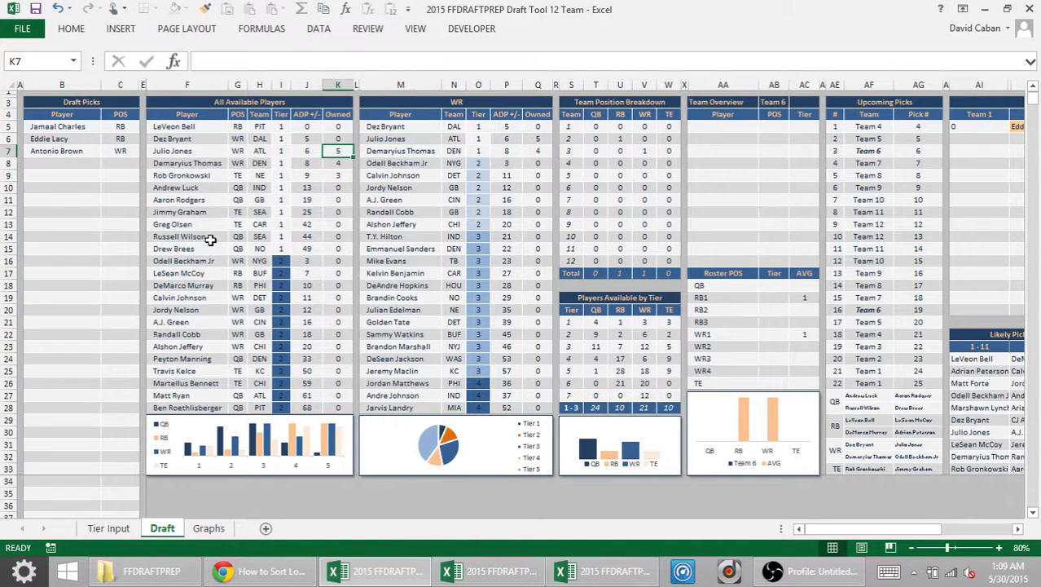
key(Right)
key(Right)
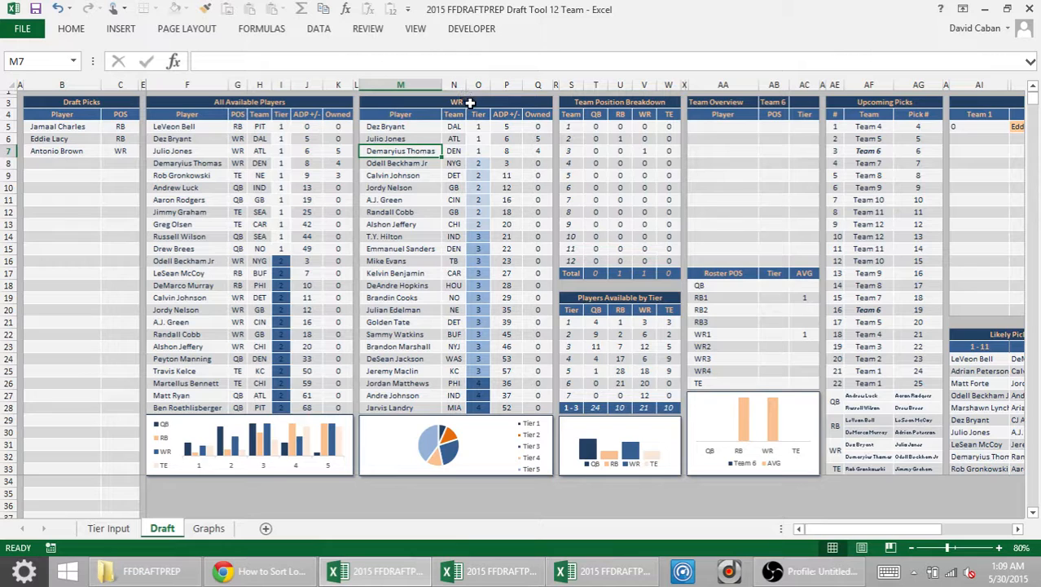
click(537, 138)
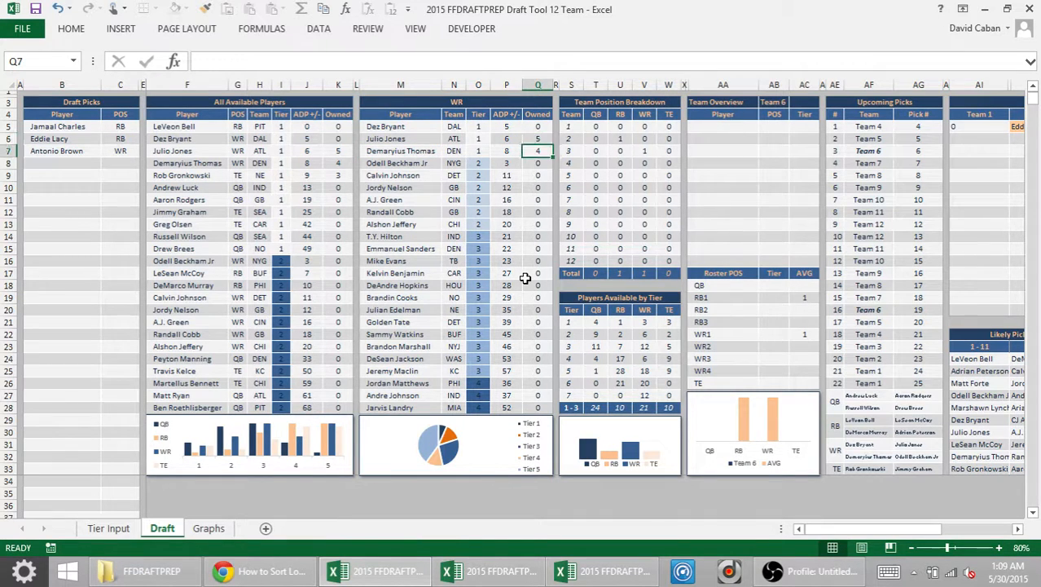
Step: Switch the position table on the Draft sheet from WR to RB
click(522, 103)
click(559, 103)
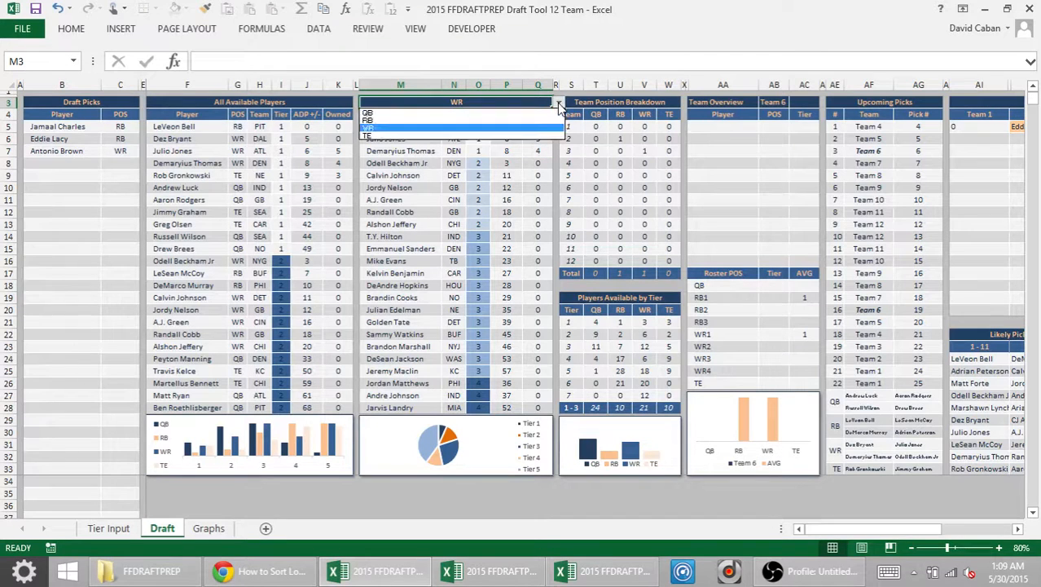
click(521, 123)
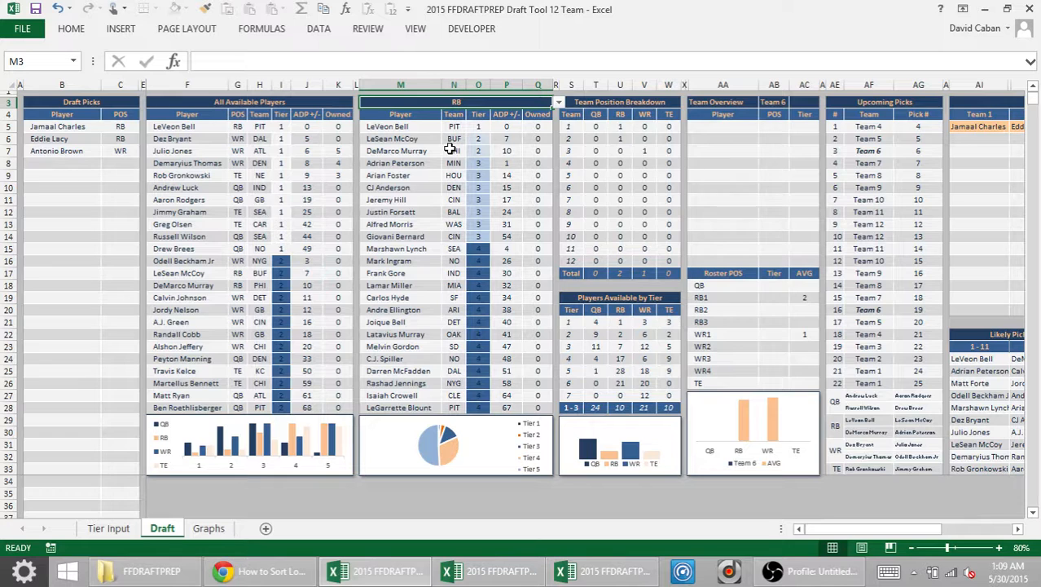
Step: Find Marshawn Lynch in the RB table and examine the Tier column down the list and back up to DeMarco Murray
click(414, 251)
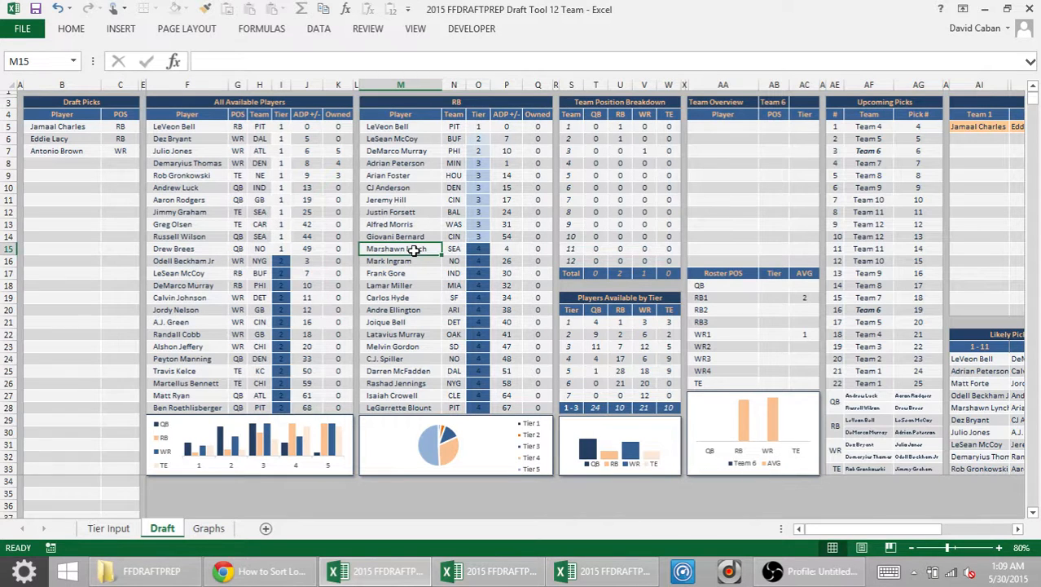
key(Right)
key(Right)
key(Down)
key(Down)
key(Down)
key(Down)
key(Down)
key(Down)
key(Down)
key(Down)
key(Down)
key(Down)
key(Down)
key(Down)
key(Down)
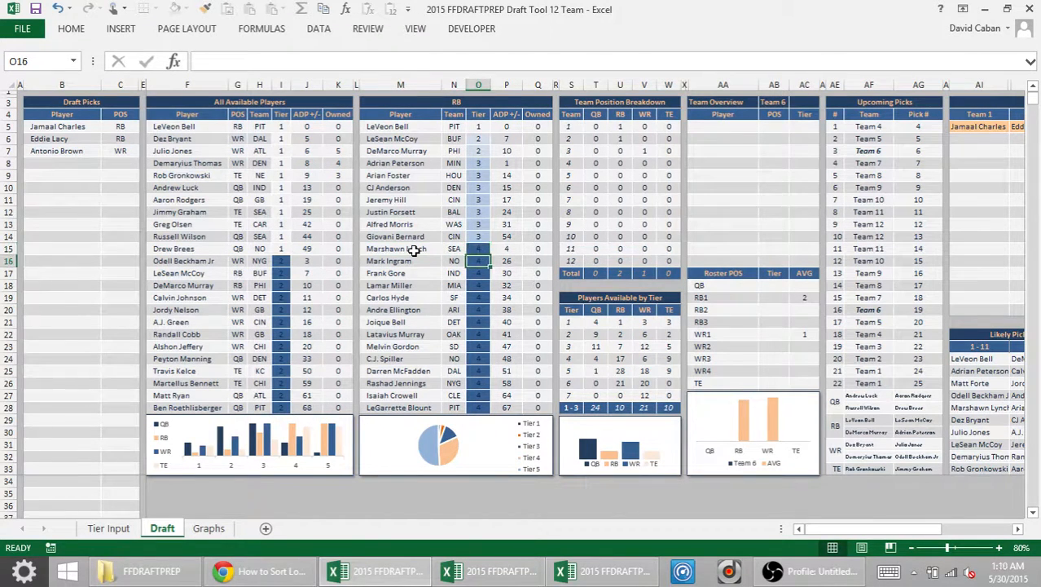
key(Up)
key(Up)
key(Up)
key(Up)
key(Up)
key(Up)
key(Up)
key(Up)
key(Up)
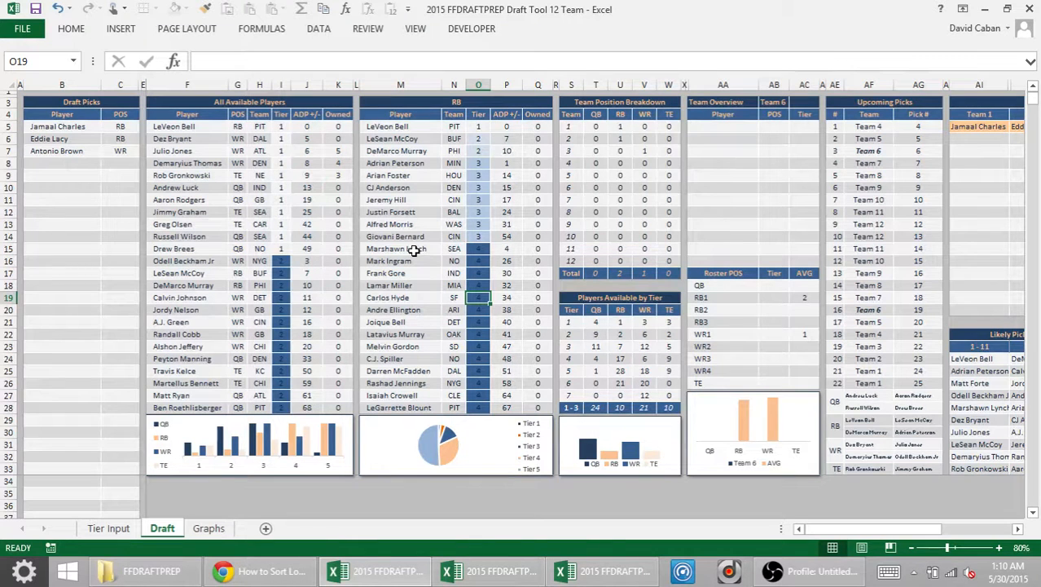
key(Up)
key(Up)
key(Up)
key(Up)
key(Up)
key(Up)
key(Up)
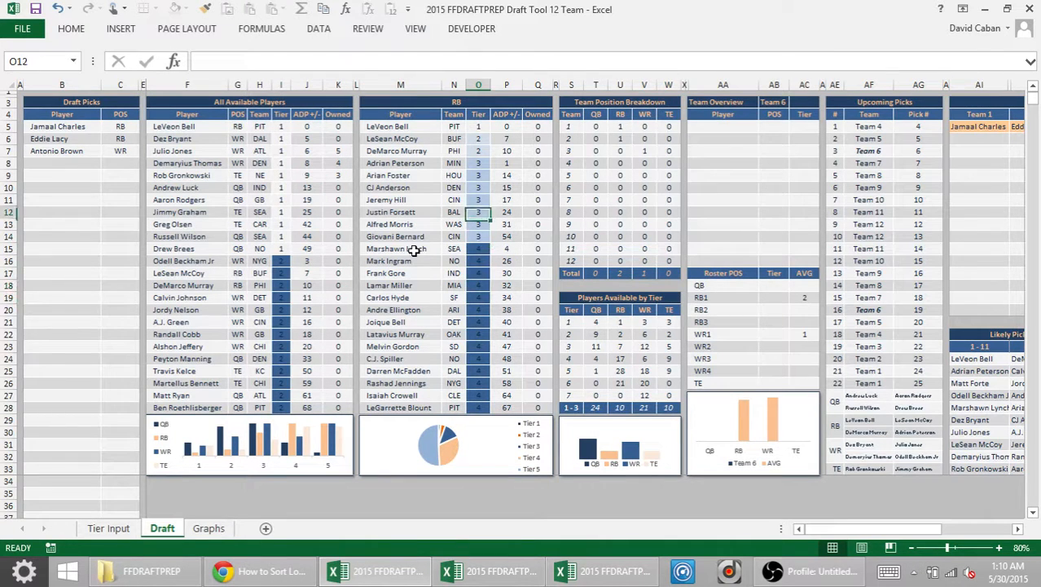
key(Up)
key(Up)
key(Up)
key(Up)
key(Up)
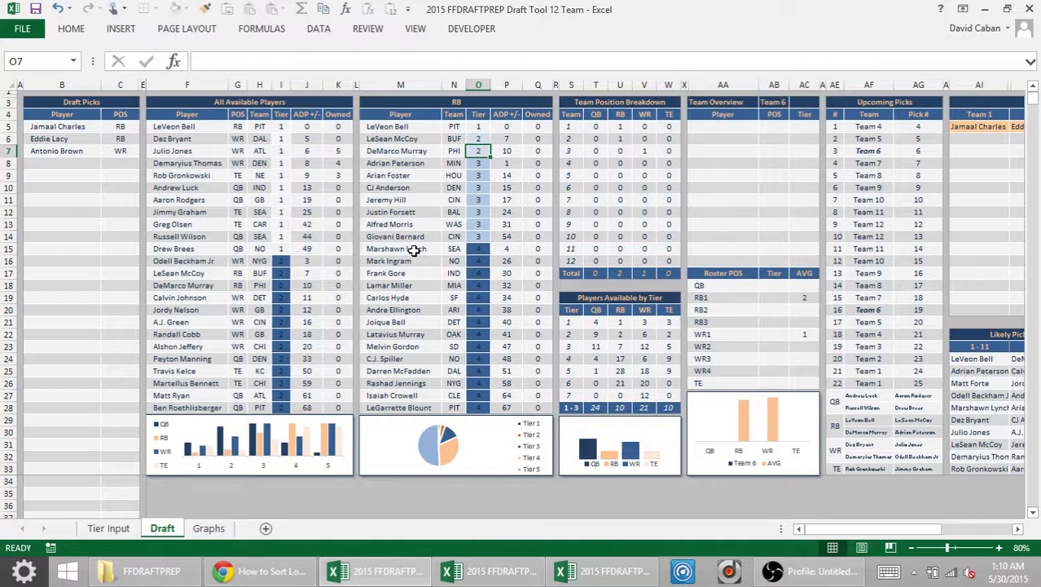
Step: On the Tier Input sheet, filter the Tier column to show only tier 6 players
click(93, 528)
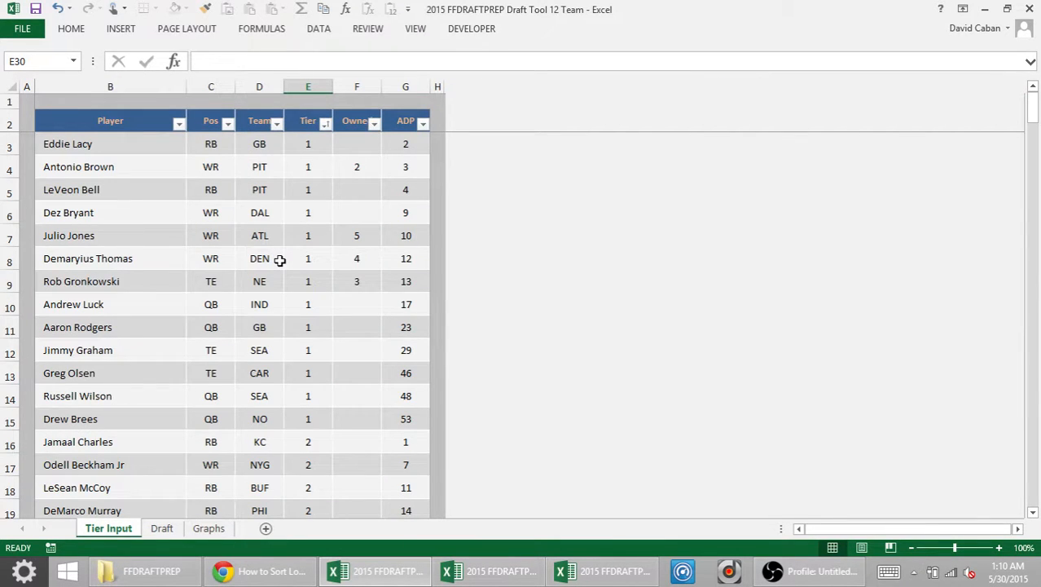
click(326, 125)
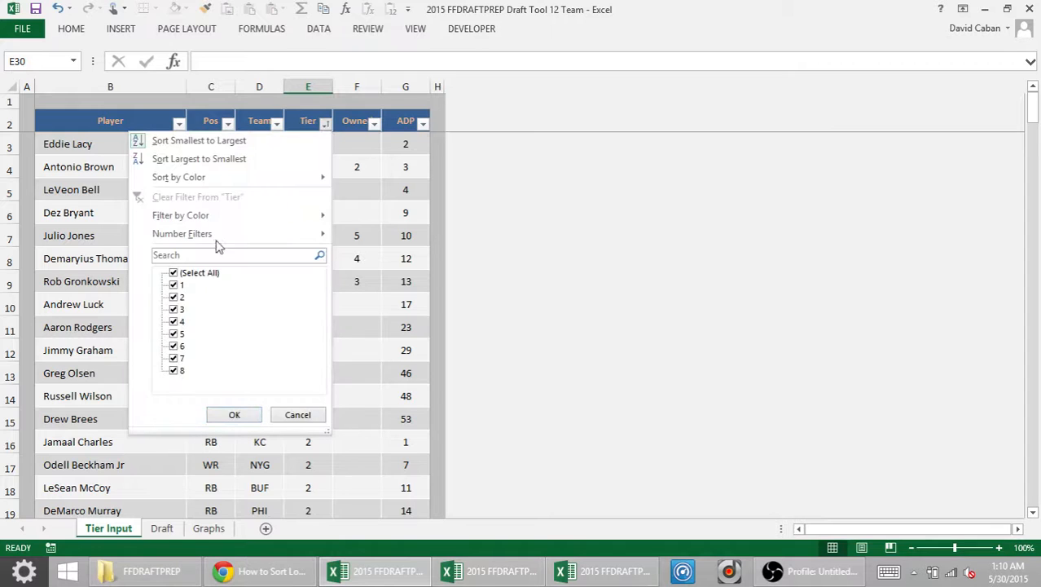
click(174, 275)
click(173, 346)
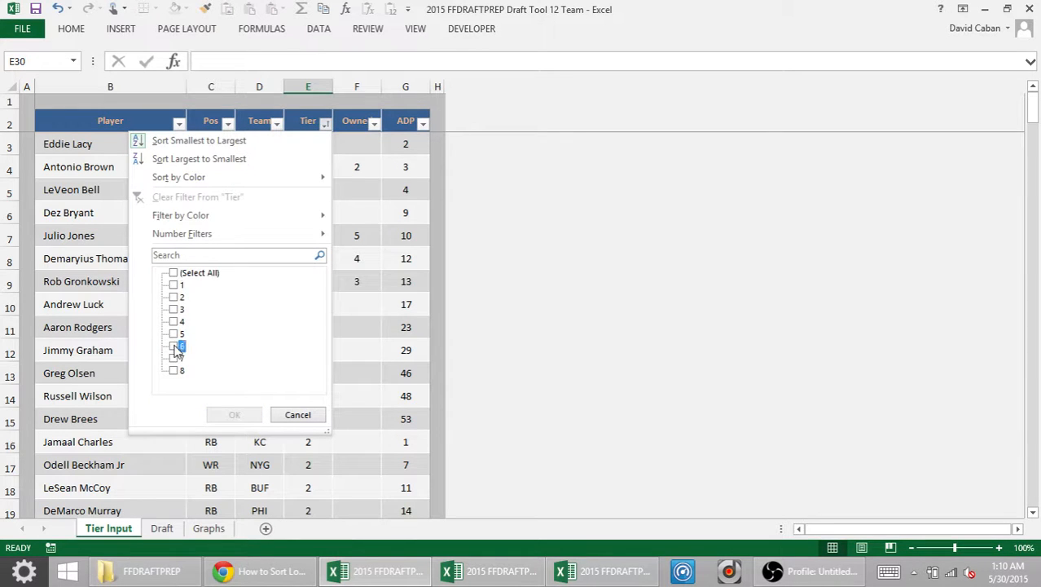
click(235, 414)
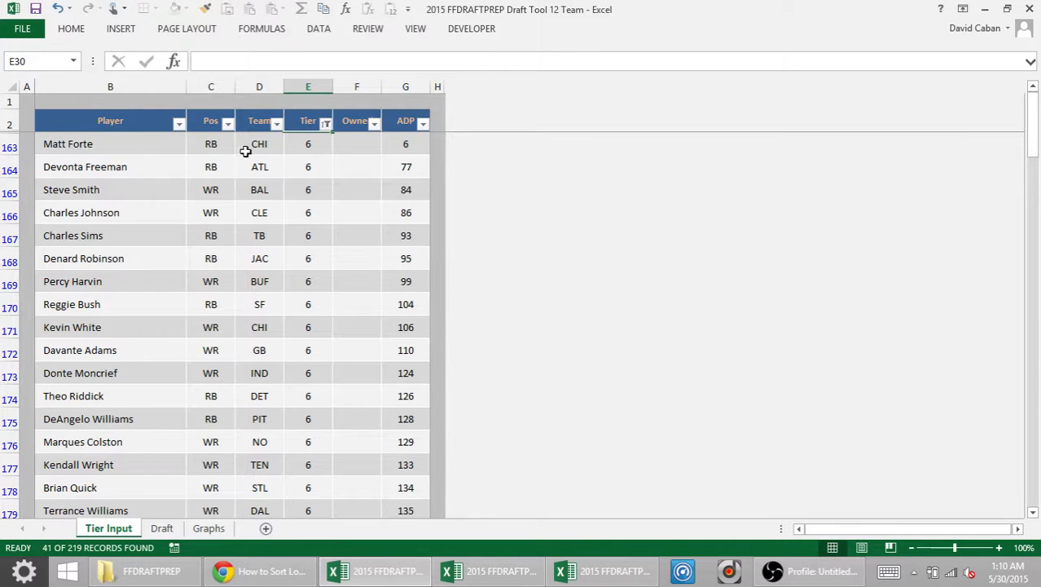
Step: Set Matt Forte's tier to 2
click(306, 148)
text(2)
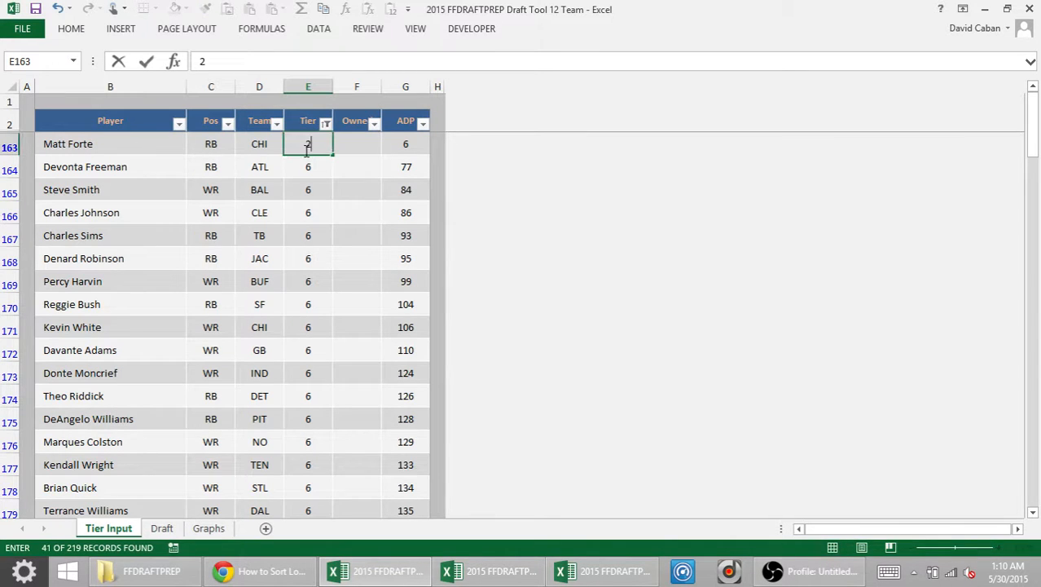
key(Return)
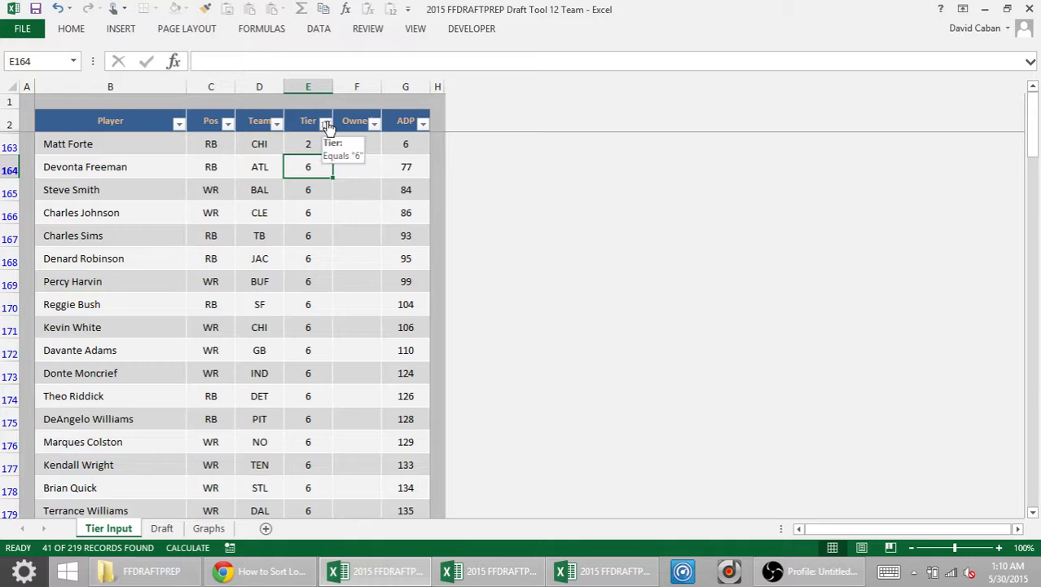
Step: Sort the filtered Tier column from smallest to largest and show all tiers again
click(324, 124)
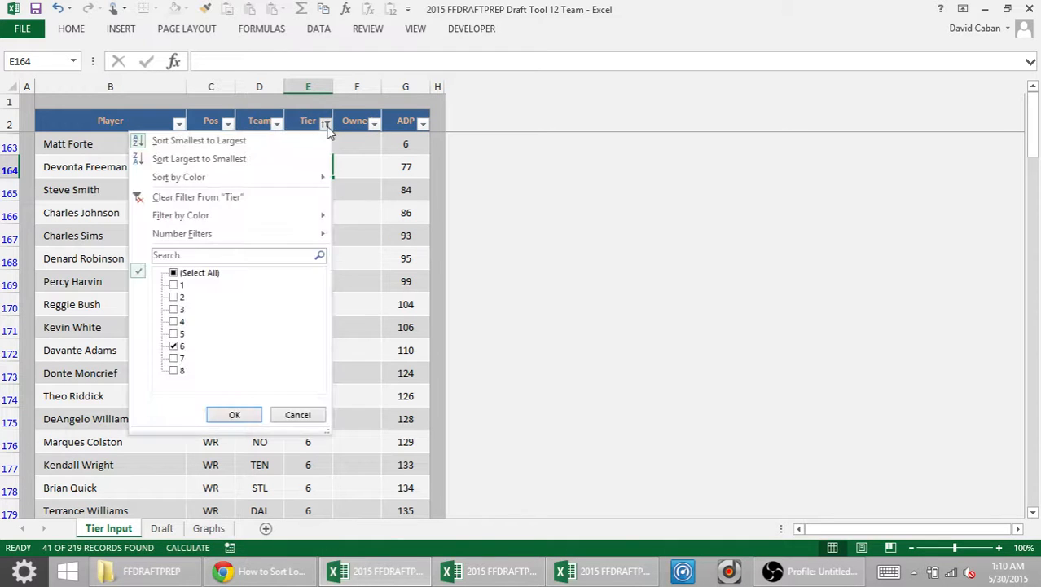
click(295, 139)
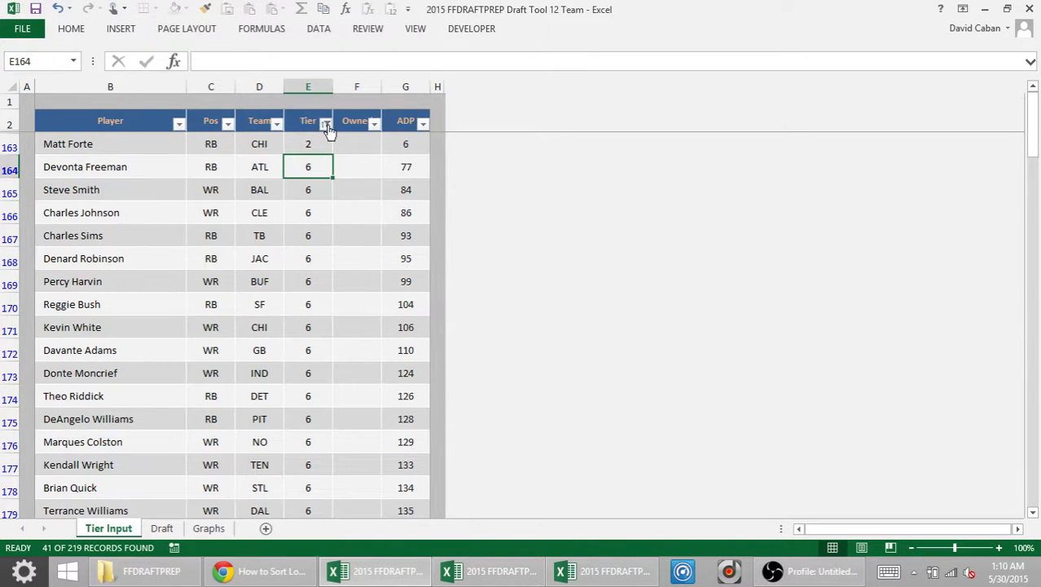
click(325, 124)
click(194, 275)
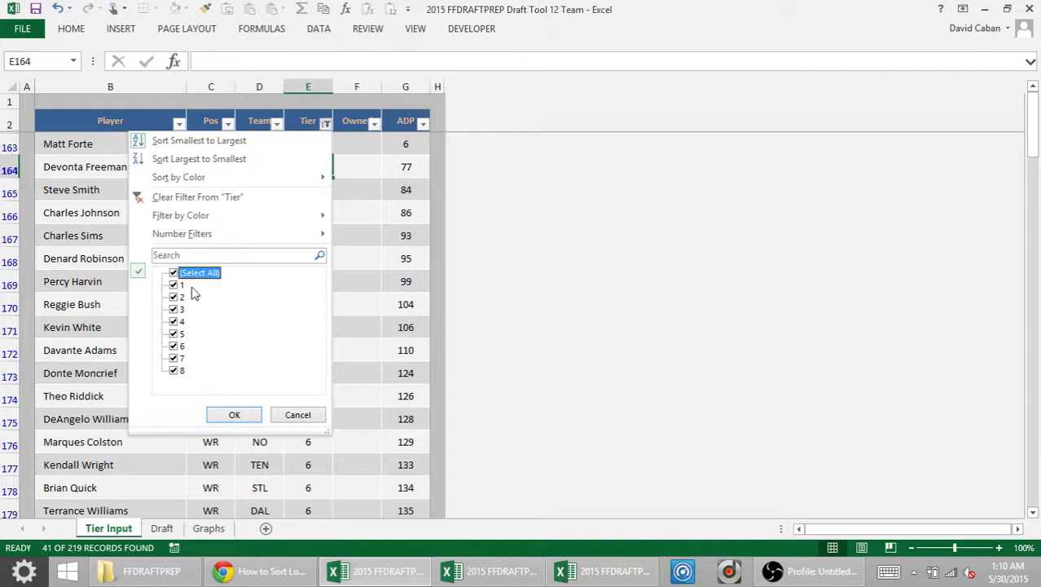
click(232, 414)
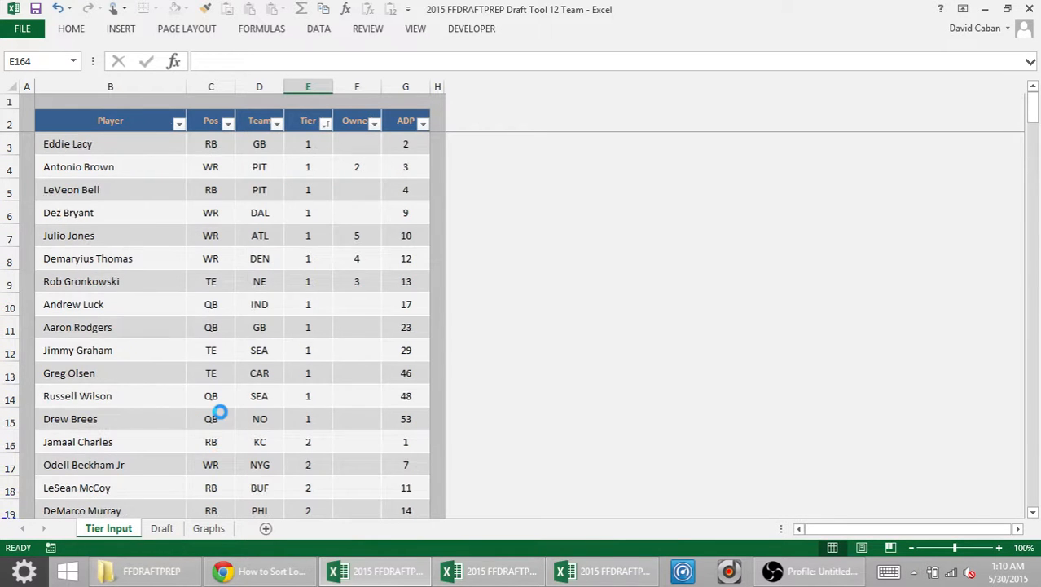
click(350, 215)
Step: On the Draft sheet, look through the upper rows of the RB table's Tier column for Matt Forte
click(170, 529)
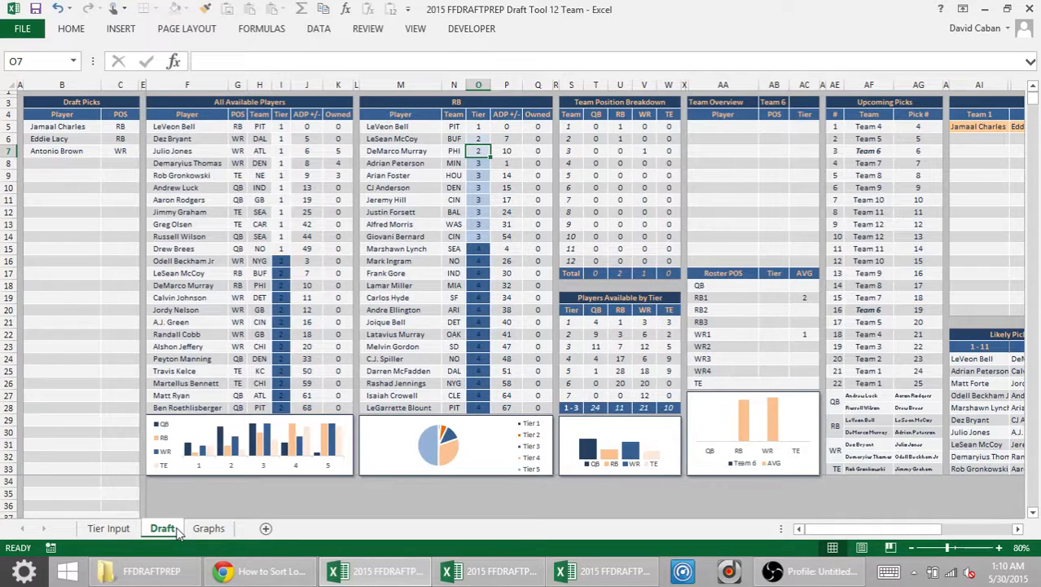
key(Down)
key(Down)
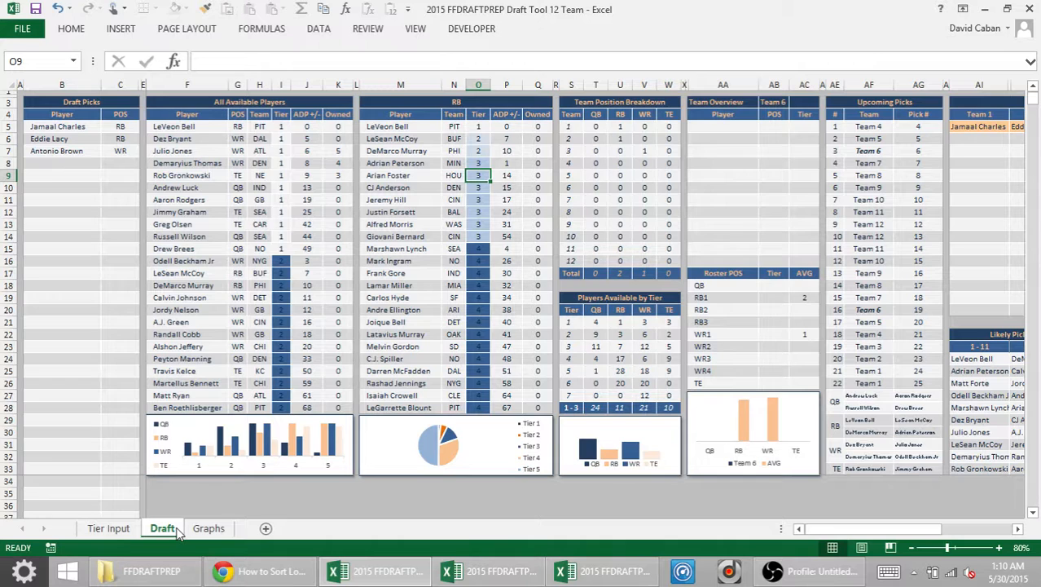
key(Up)
key(Up)
key(Up)
key(Up)
key(Up)
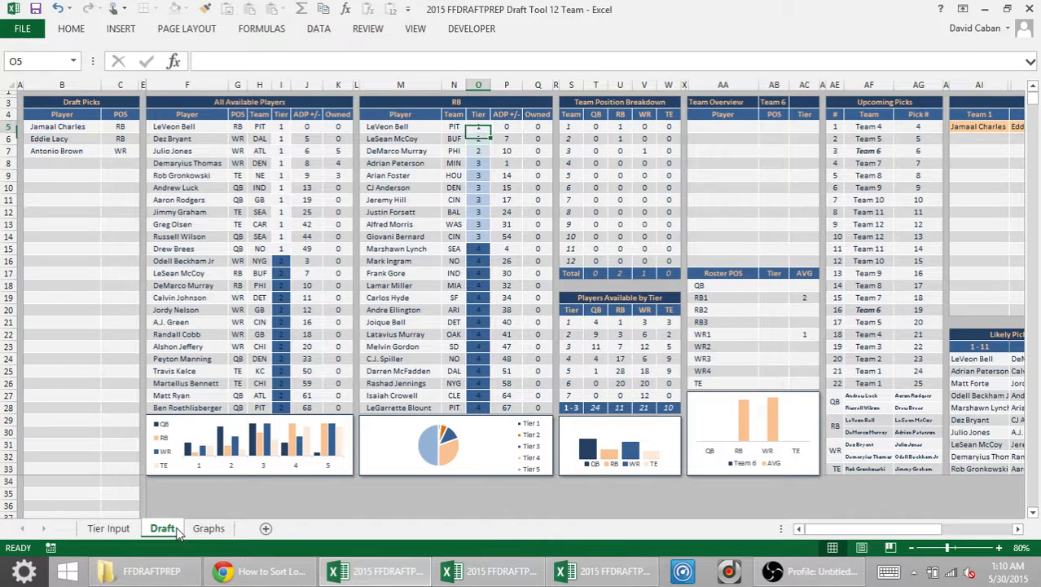
key(Down)
key(Down)
key(Down)
key(Down)
key(Down)
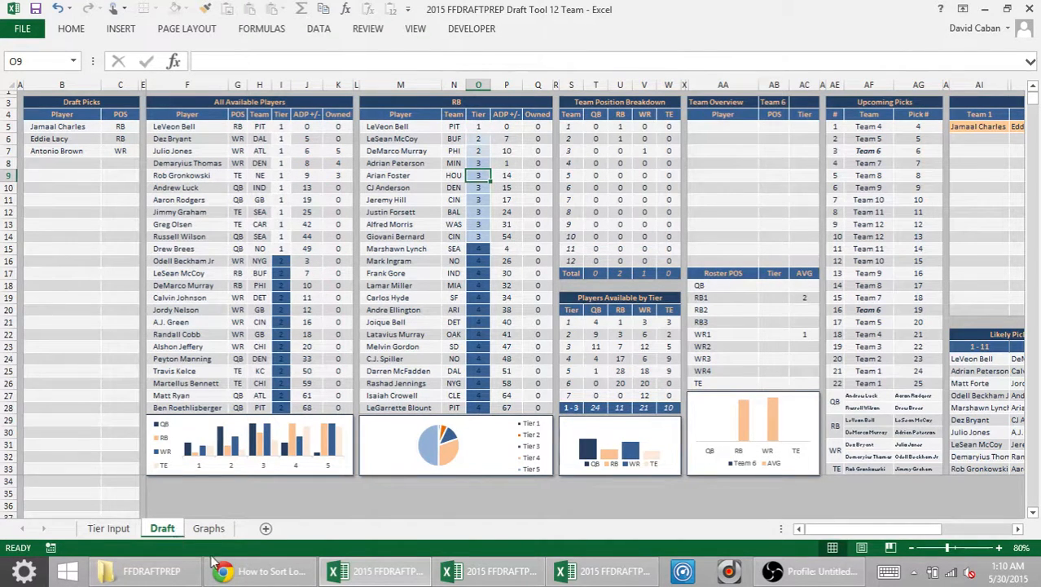
Step: Search the Tier Input sheet for "forte" and close the search
click(129, 530)
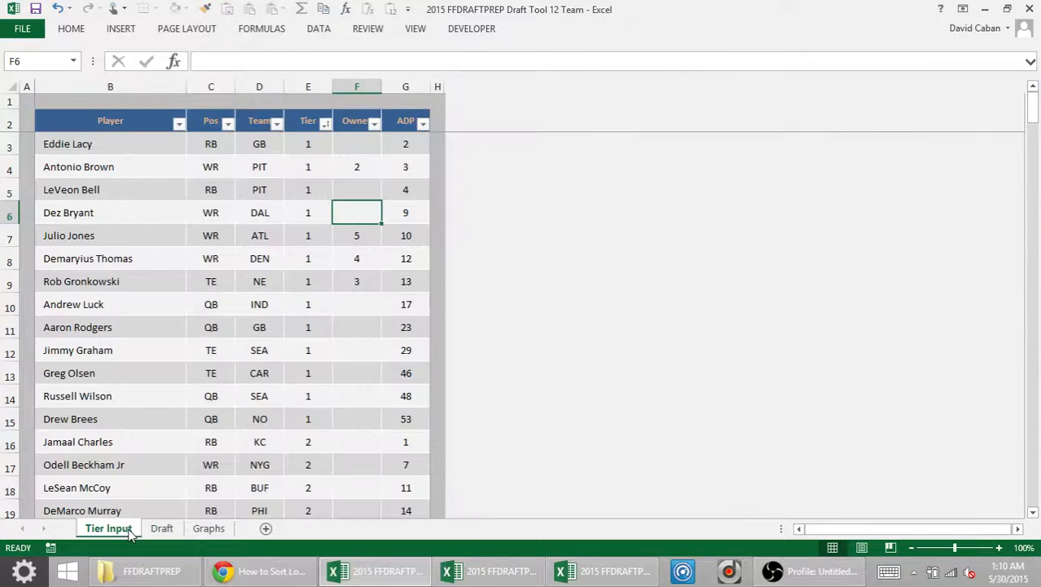
key(ctrl+f)
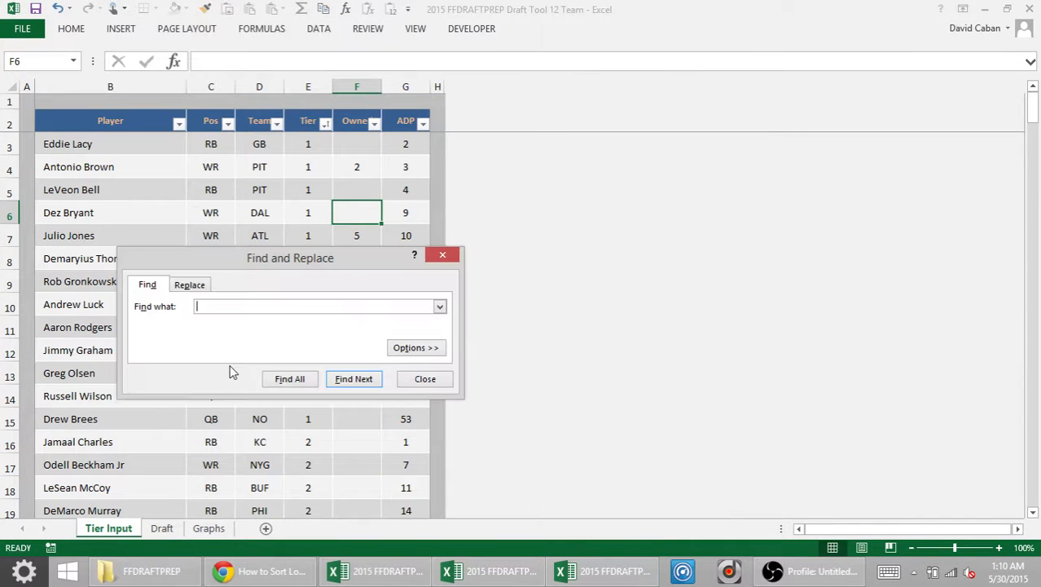
text(forte)
key(Return)
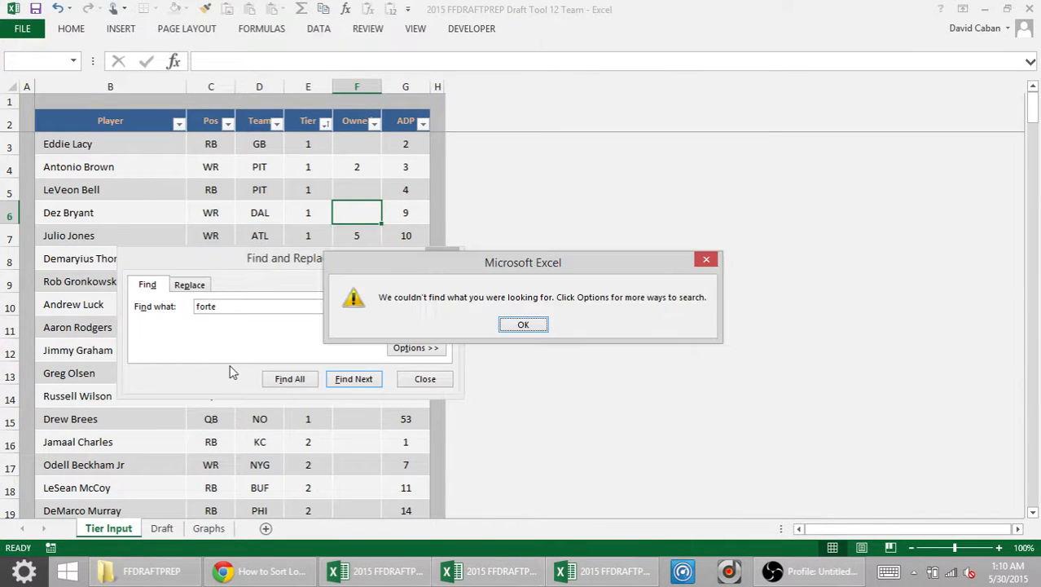
key(Return)
key(Escape)
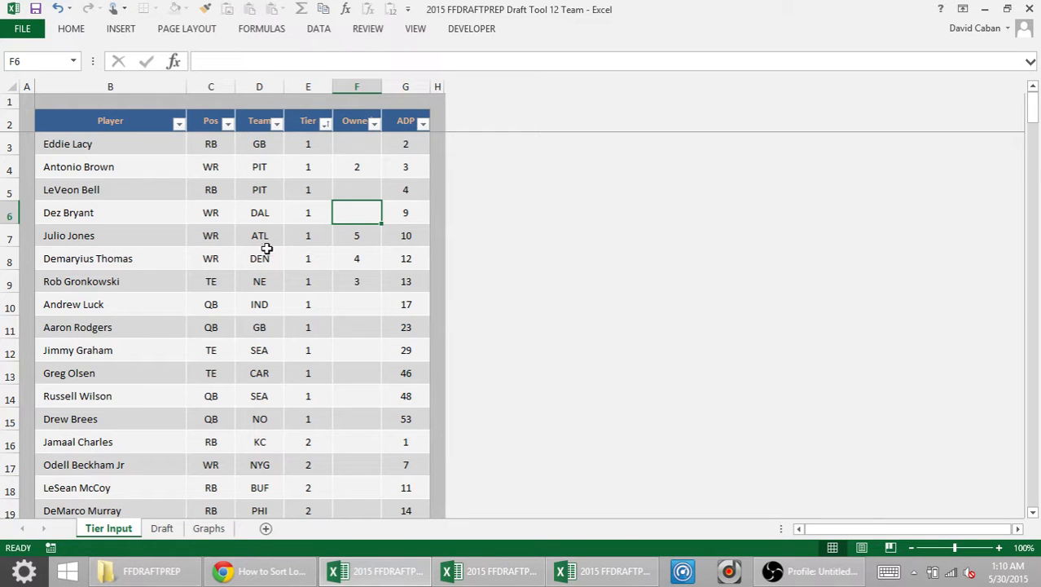
Step: Filter the Pos column to show only RB players
click(227, 123)
click(83, 273)
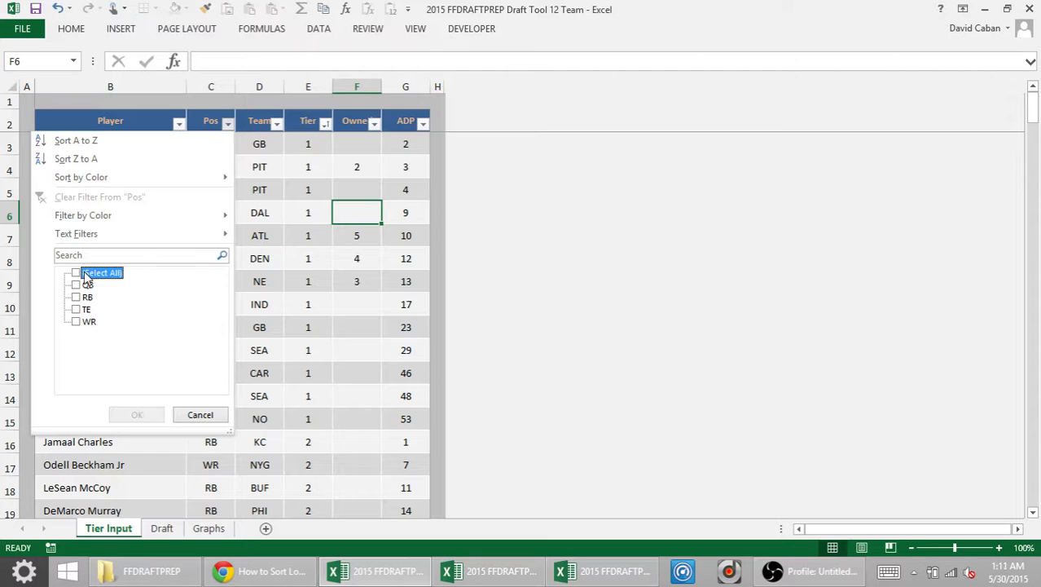
click(77, 297)
click(135, 414)
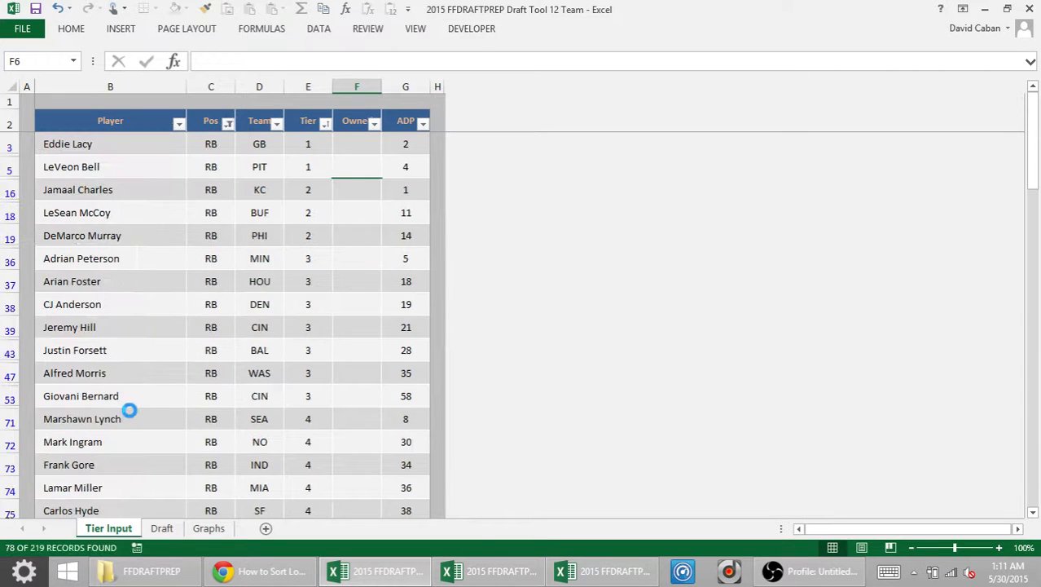
Step: Go down the Tier column of the running backs from Adrian Peterson to find Matt Forte's row
click(313, 265)
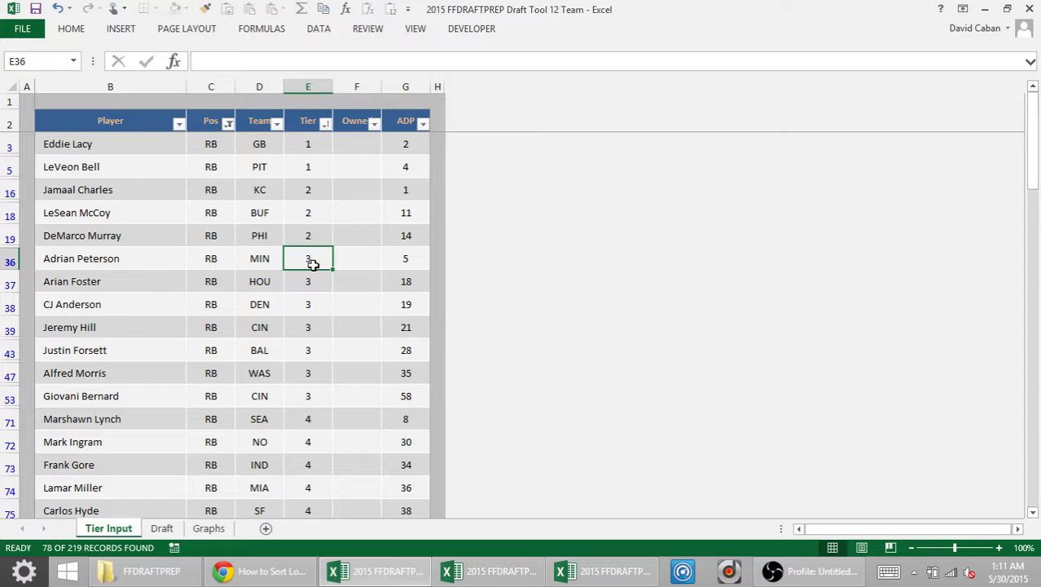
key(Down)
key(Down)
key(Down)
key(Down)
key(Down)
key(Down)
key(Down)
key(Down)
key(Down)
key(Down)
key(Down)
key(Down)
key(Down)
key(Down)
key(Down)
key(Down)
key(Down)
key(Down)
key(Down)
key(Down)
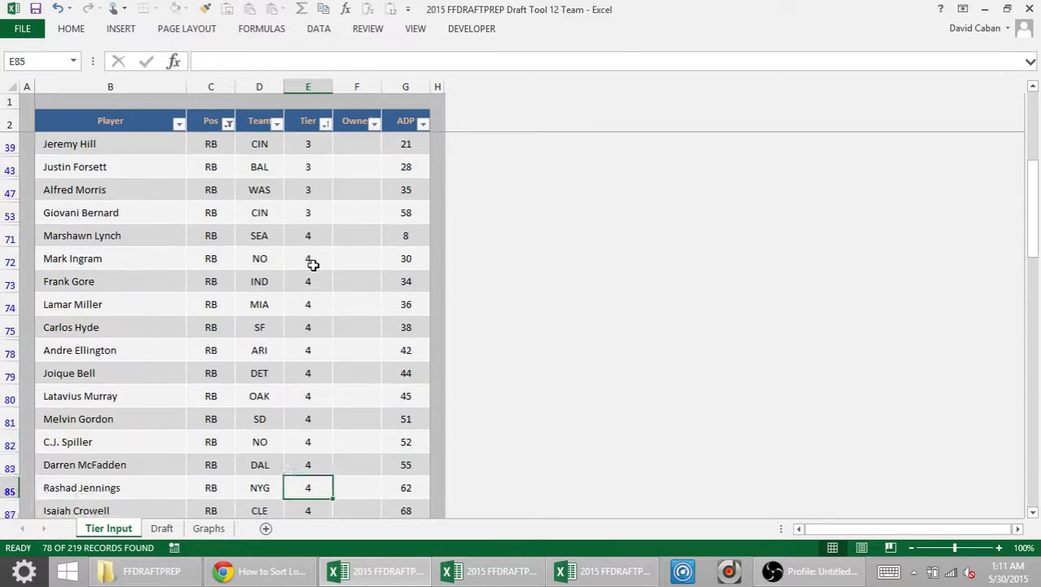
key(Down)
key(Down)
key(Down)
key(Down)
key(Down)
key(Down)
key(Down)
key(Down)
key(Down)
key(Down)
key(Down)
key(Down)
key(Down)
key(Down)
key(Down)
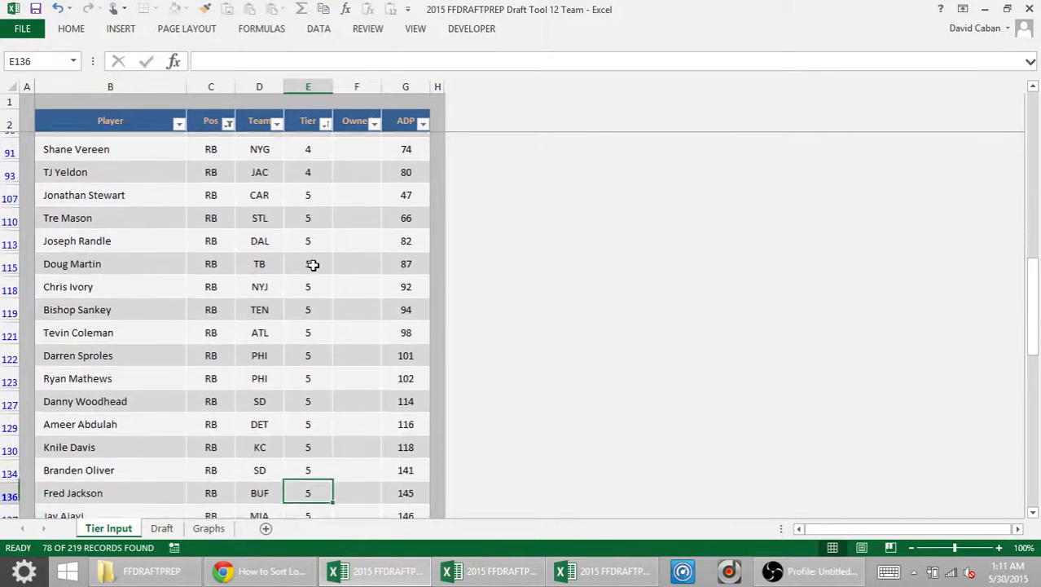
key(Down)
key(Down)
key(Down)
key(Down)
key(Down)
key(Down)
key(Down)
key(Down)
key(Down)
key(Down)
key(Down)
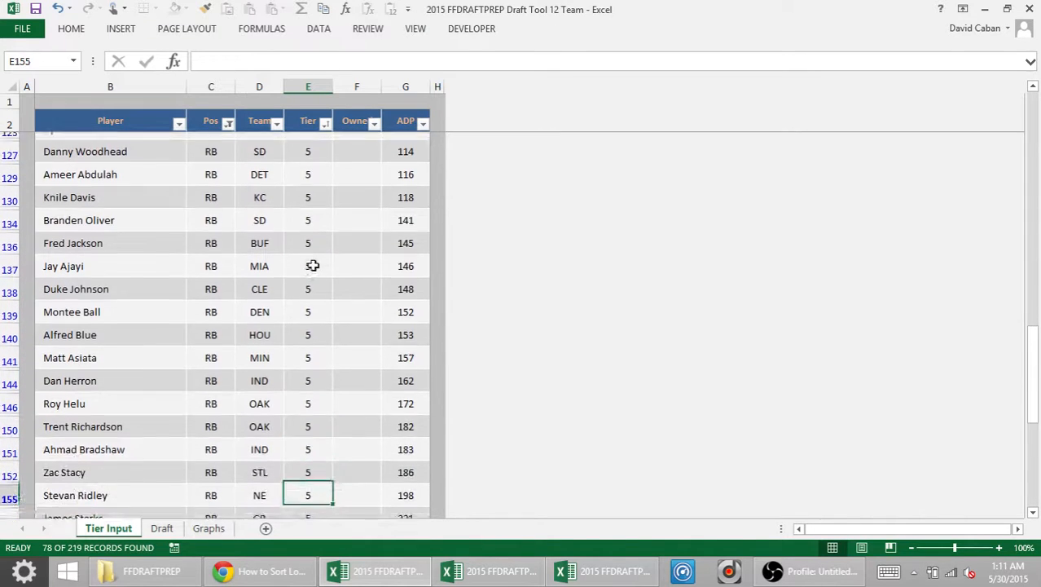
key(Down)
key(Down)
key(Down)
key(Up)
key(Up)
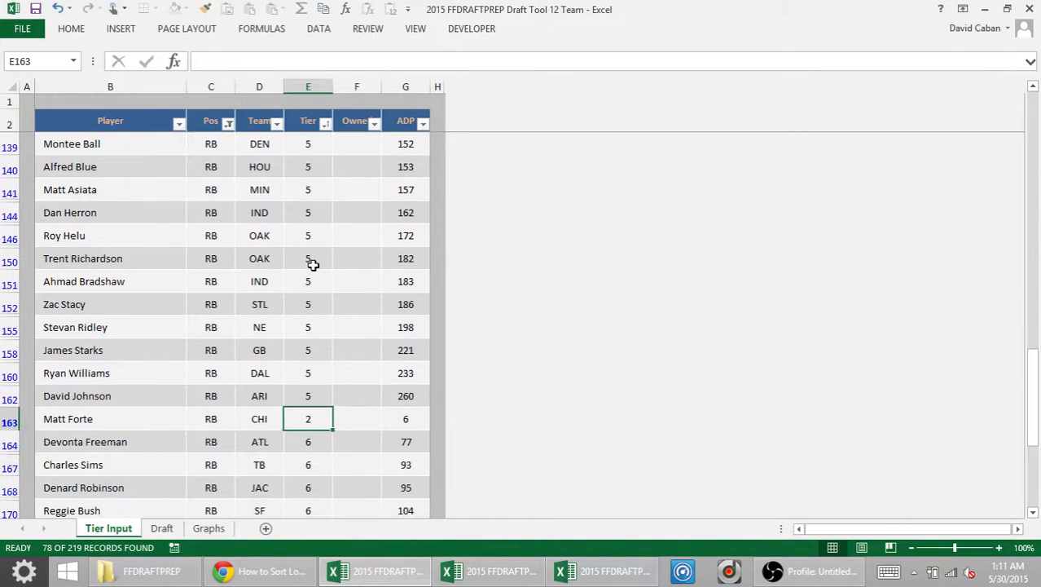
Step: Sort the filtered running backs by Tier from smallest to largest and select Matt Forte's tier cell
click(325, 124)
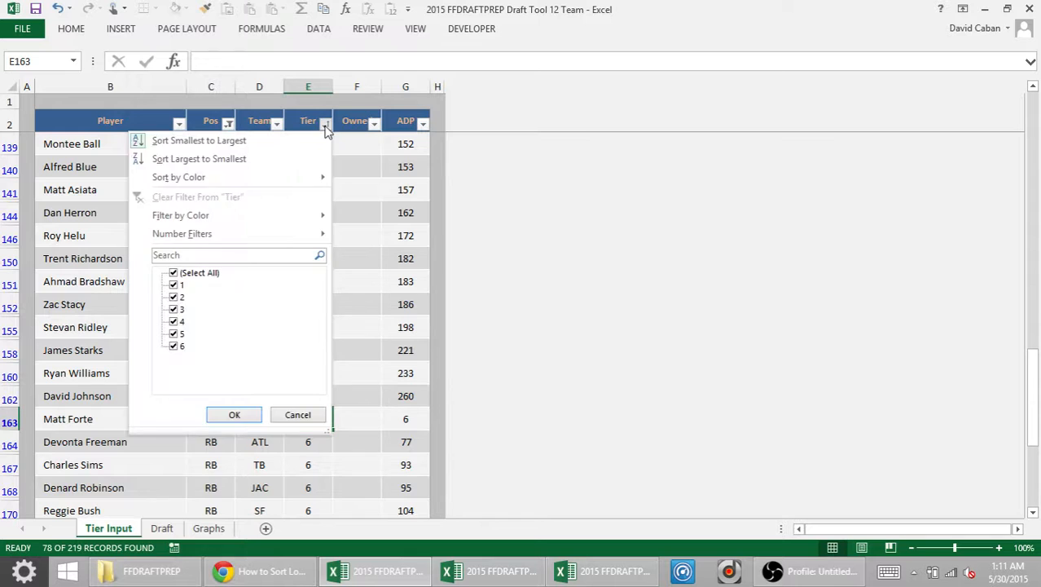
click(209, 143)
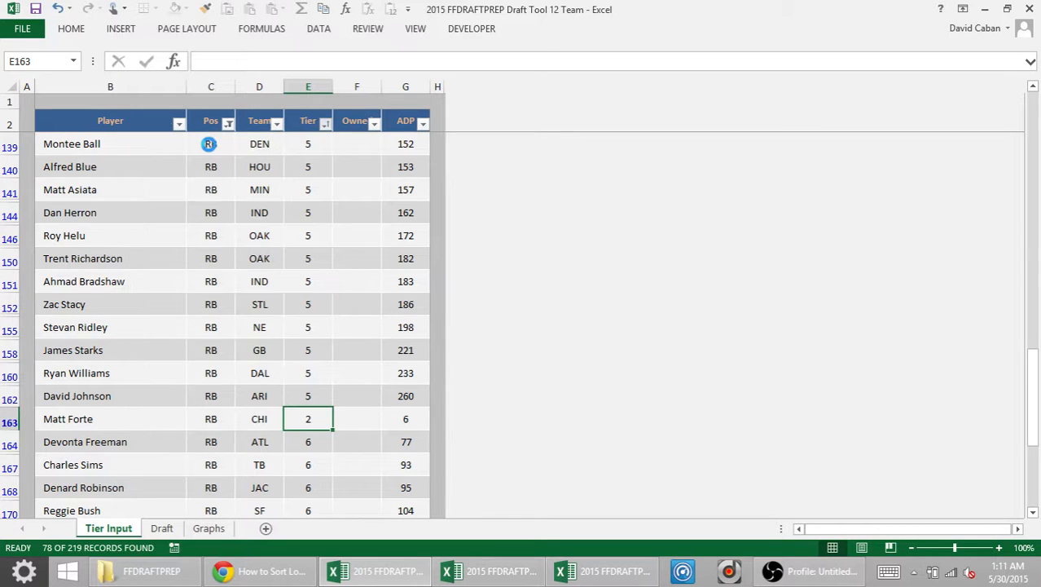
click(343, 170)
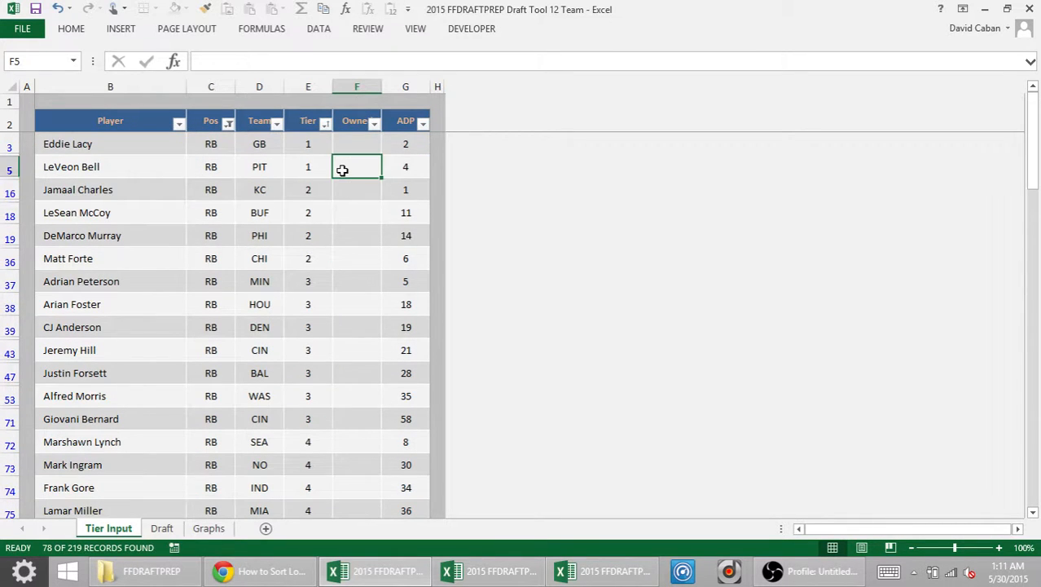
key(Down)
key(Down)
key(Down)
key(Down)
key(Left)
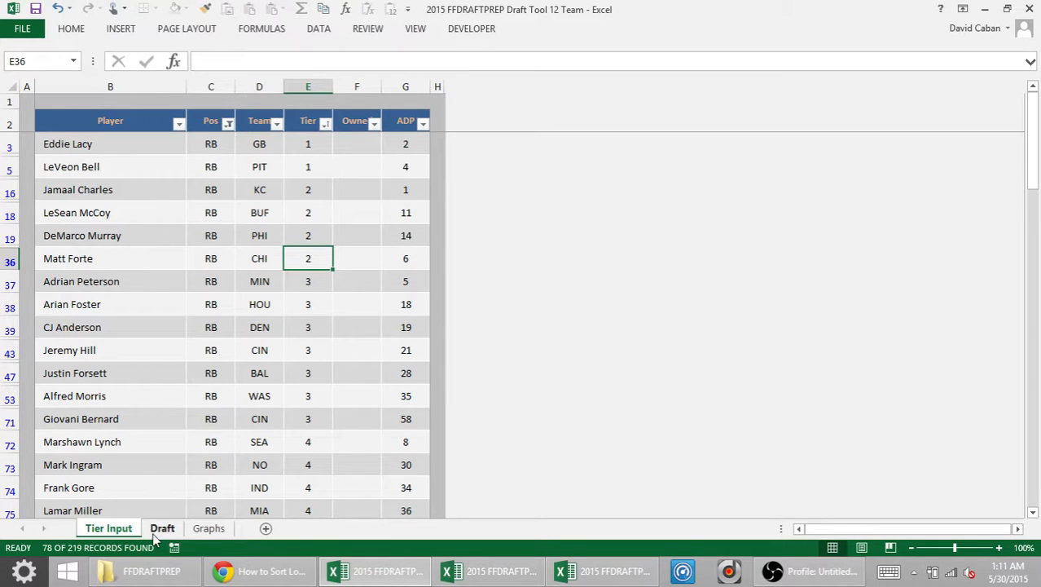
Step: Show all positions again and sort the full player table by Tier from smallest to largest
click(228, 123)
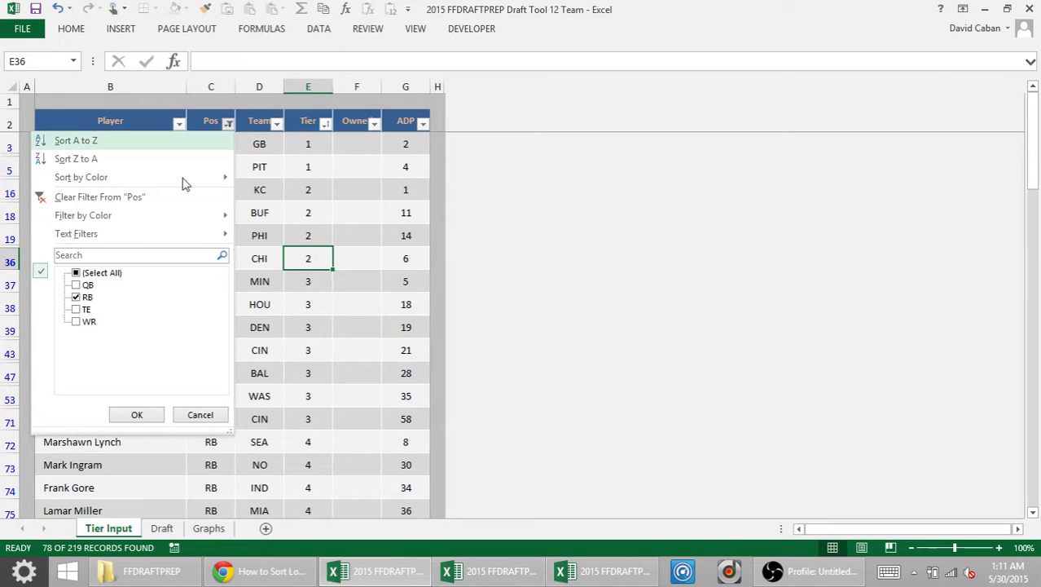
click(86, 275)
click(134, 414)
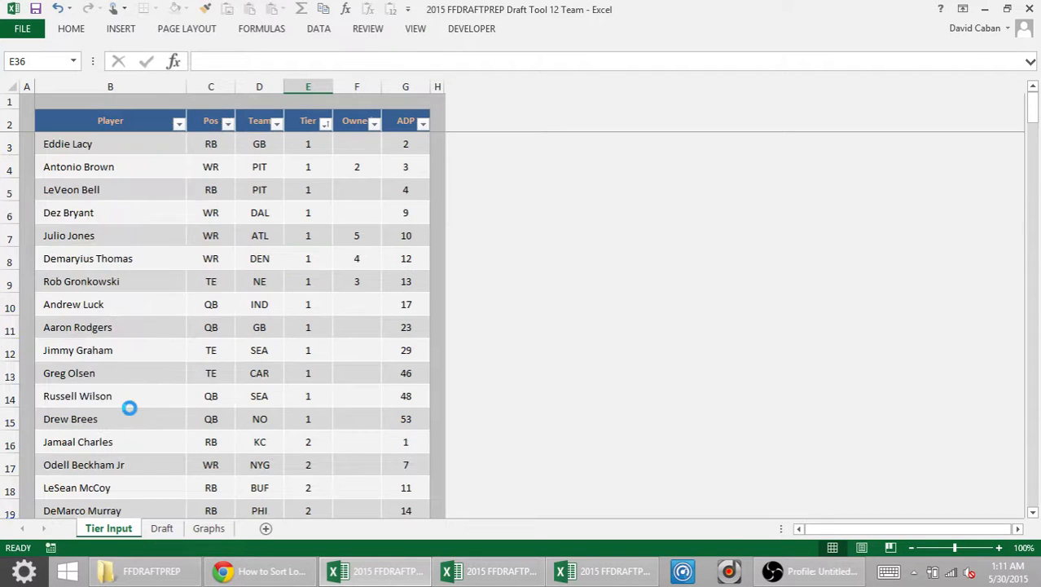
click(326, 123)
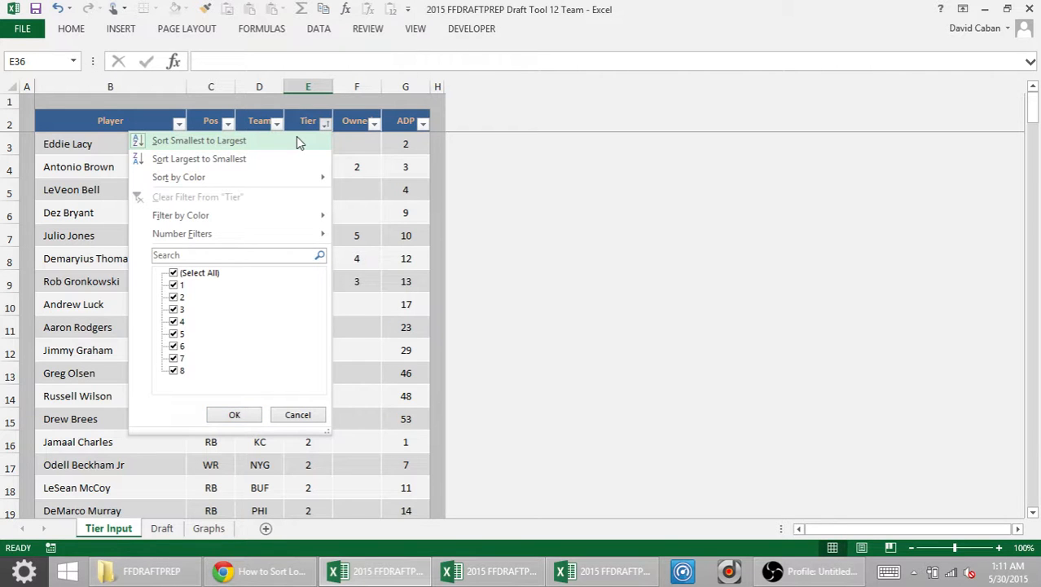
click(297, 142)
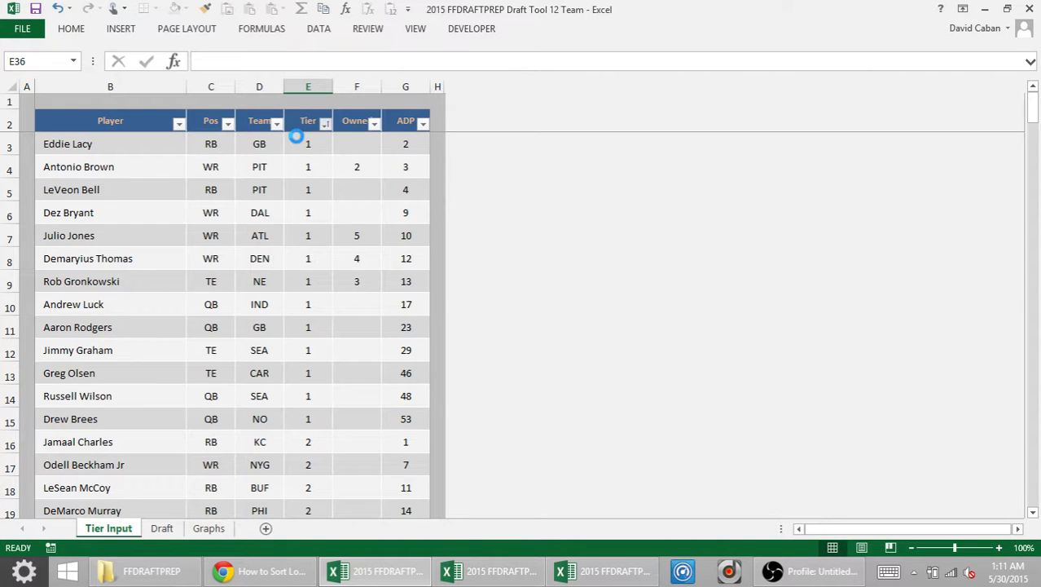
Step: On the Draft sheet, check Matt Forte's place in the RB table and the chart below All Available Players
click(162, 528)
key(Up)
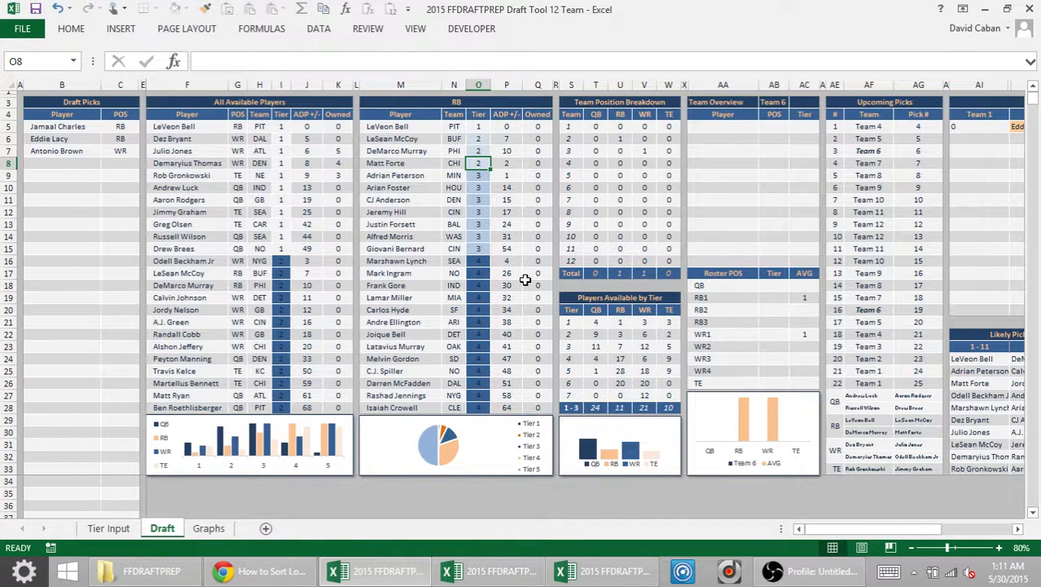
mouse_move(202, 453)
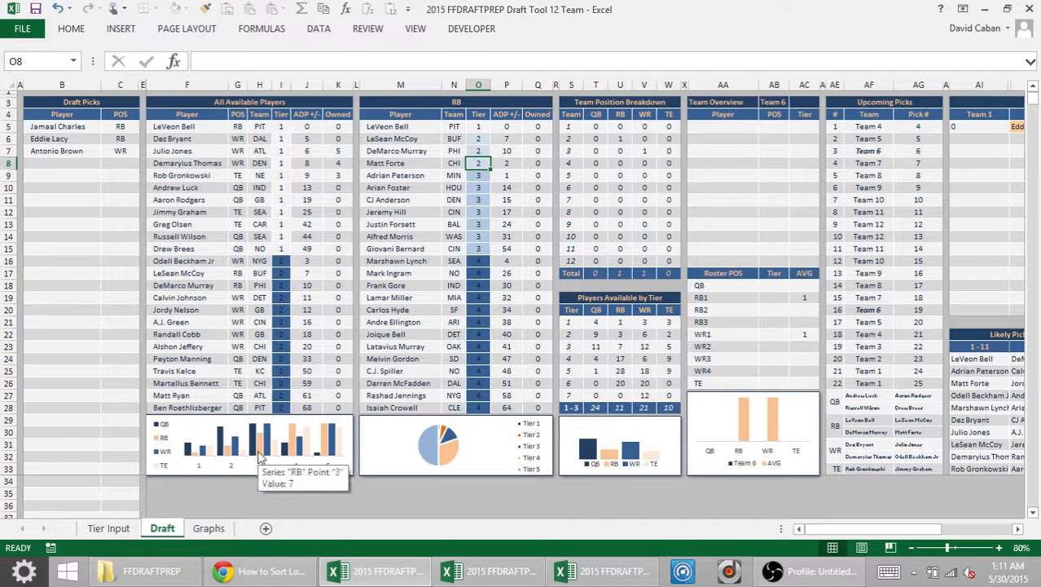
Step: Switch the position table from RB to WR
click(444, 103)
click(559, 102)
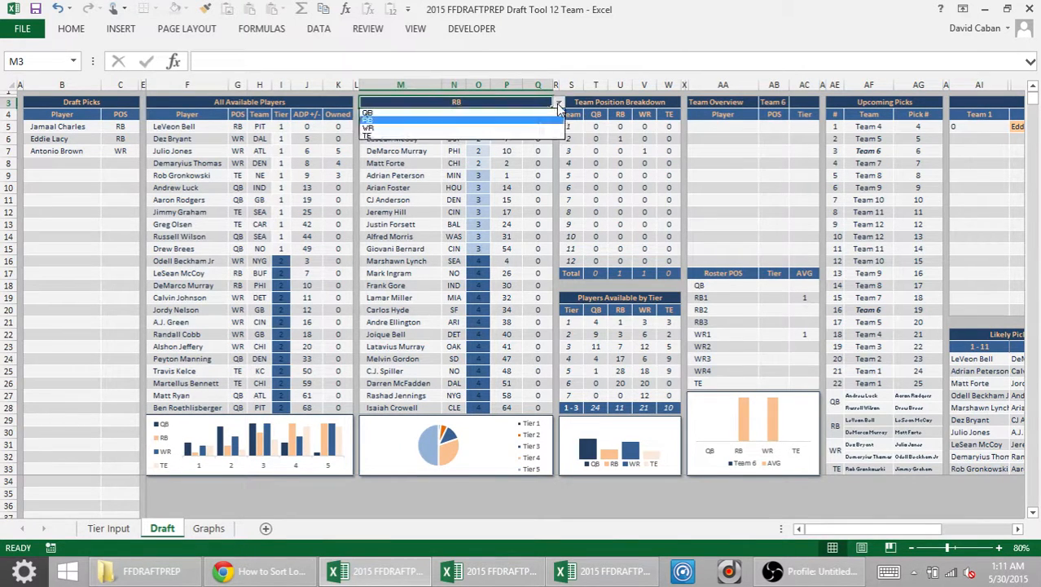
click(434, 129)
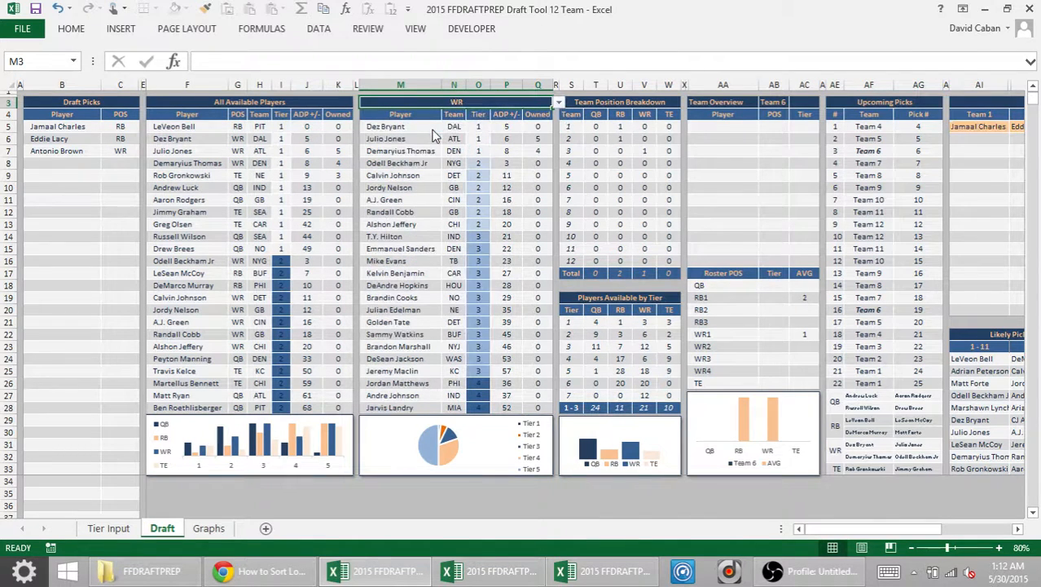
Step: Examine the QB and RB counts of the first teams in the Team Position Breakdown table
click(625, 155)
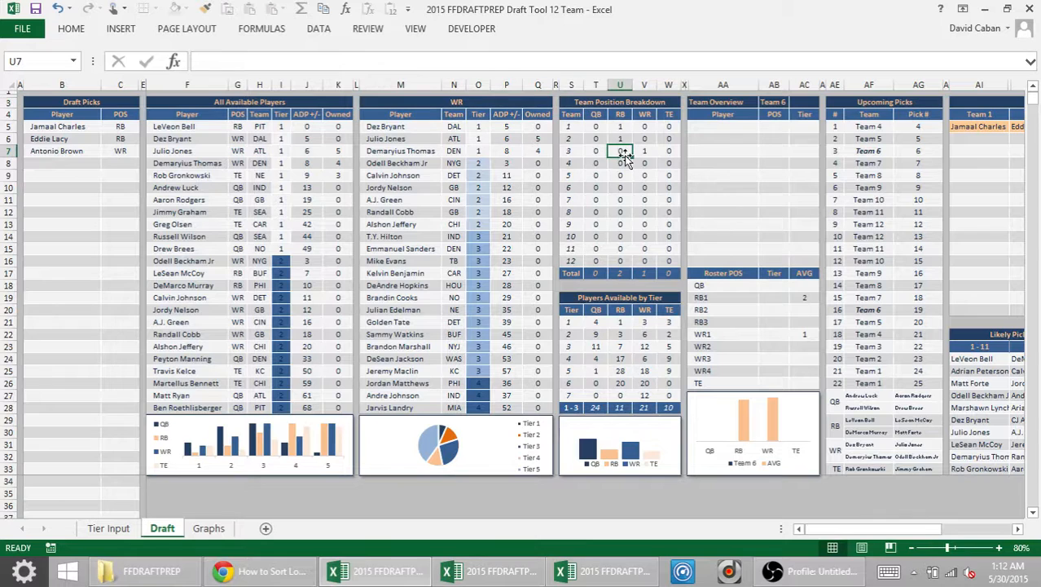
key(Down)
key(Left)
key(Up)
key(Up)
key(Up)
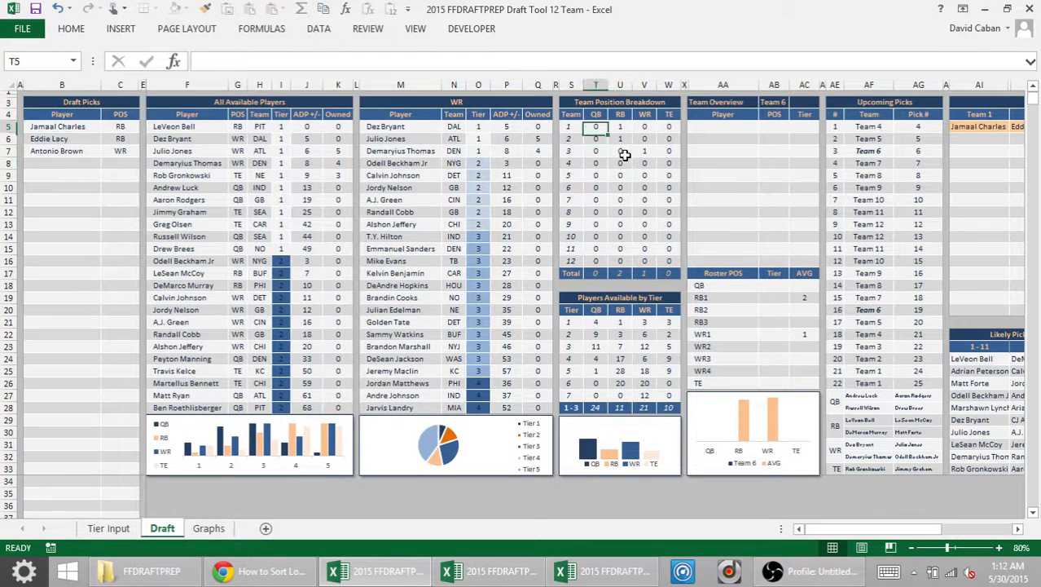
Step: Review the position counts of Teams 1 to 3 across the Team Position Breakdown table
key(Right)
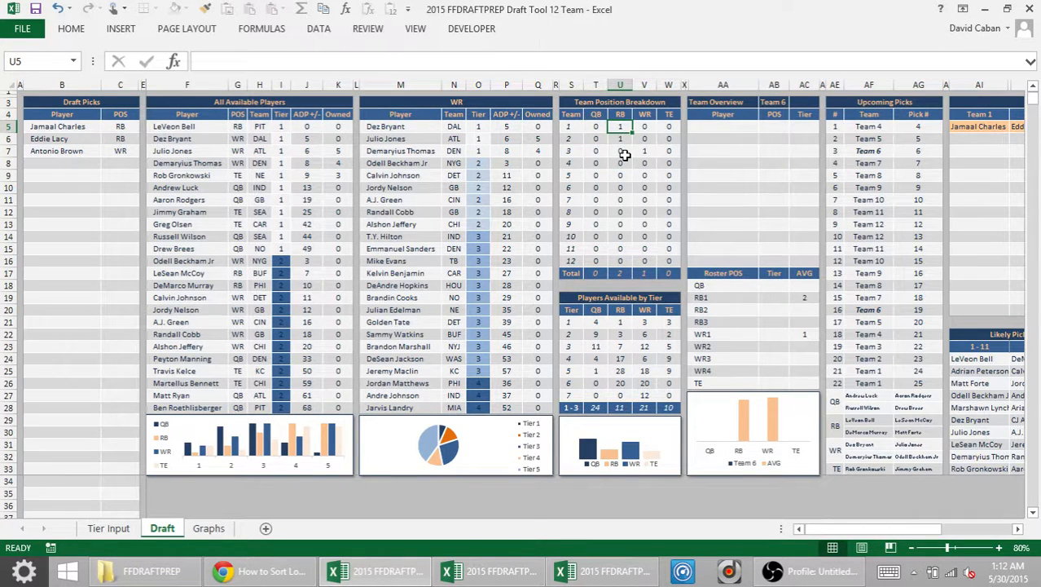
key(Down)
key(Down)
key(Left)
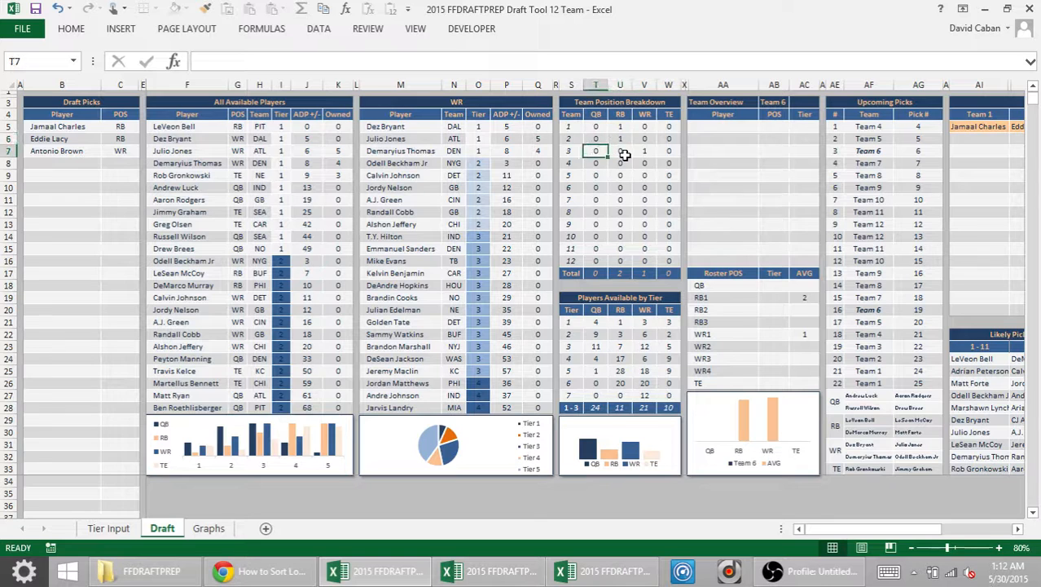
key(Right)
key(Right)
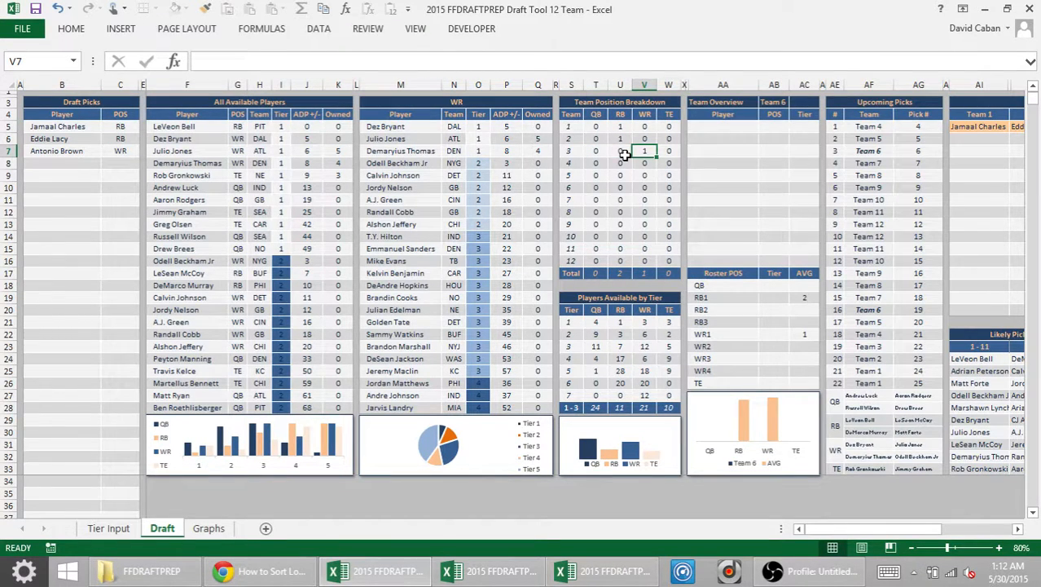
key(Down)
key(Down)
key(Down)
key(Up)
key(Up)
key(Up)
key(Left)
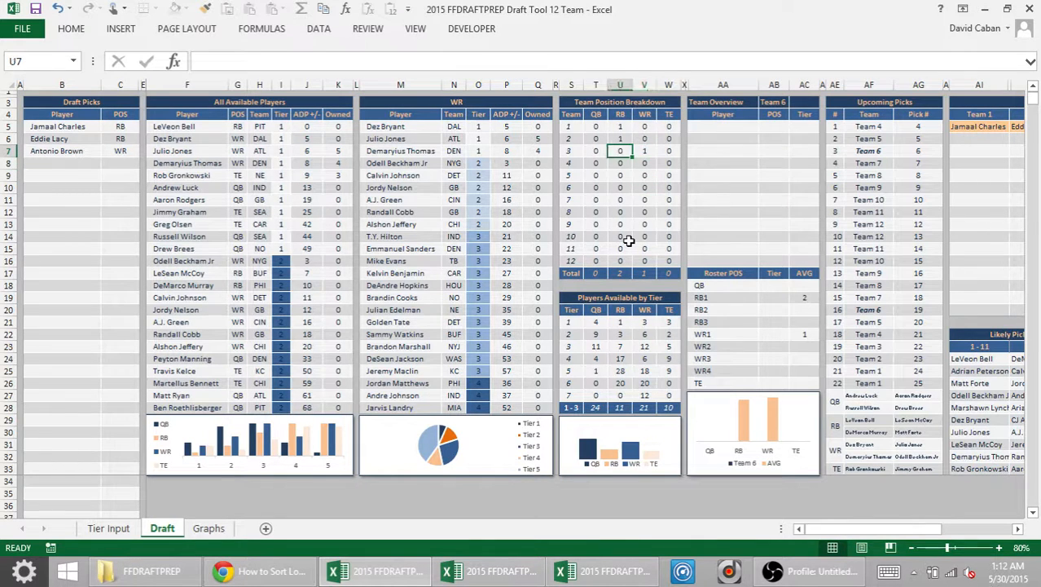
key(Left)
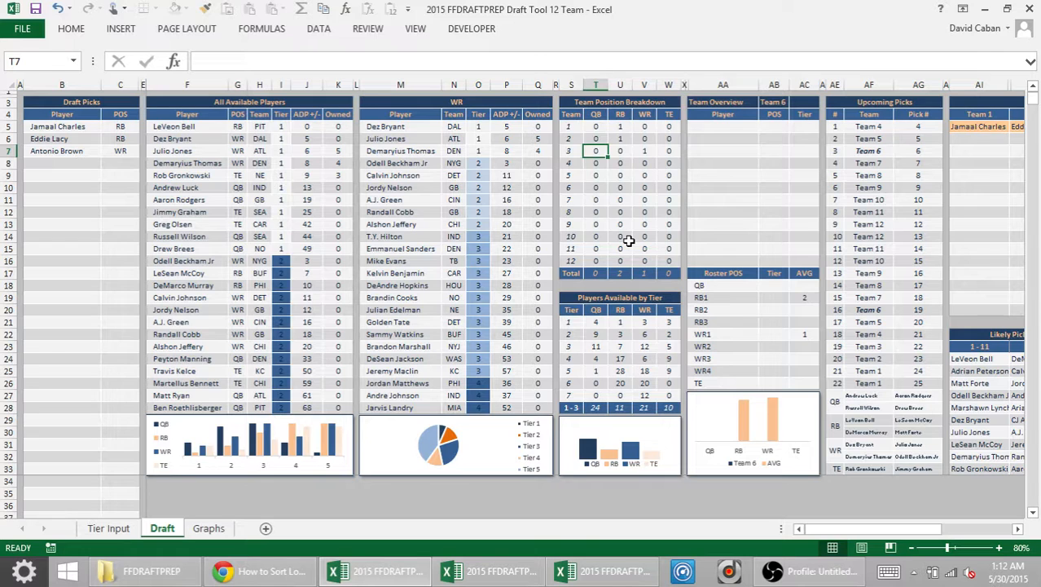
key(Up)
key(Right)
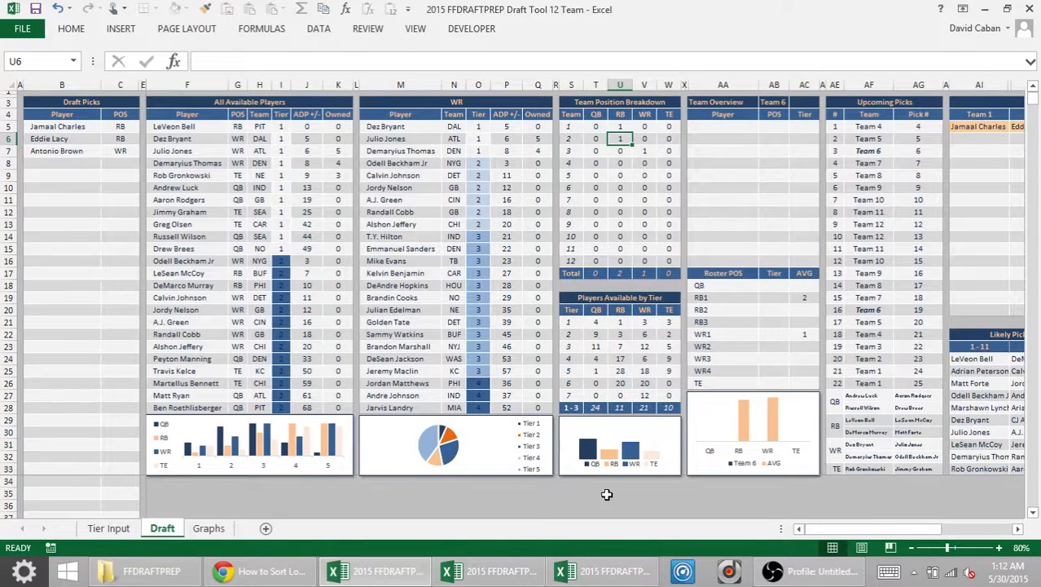
Step: Switch to the 2015 FFDRAFTPREP Draft Tool:1 workbook and examine Team 1's QB, RB and WR counts in the Team Position Breakdown
click(499, 574)
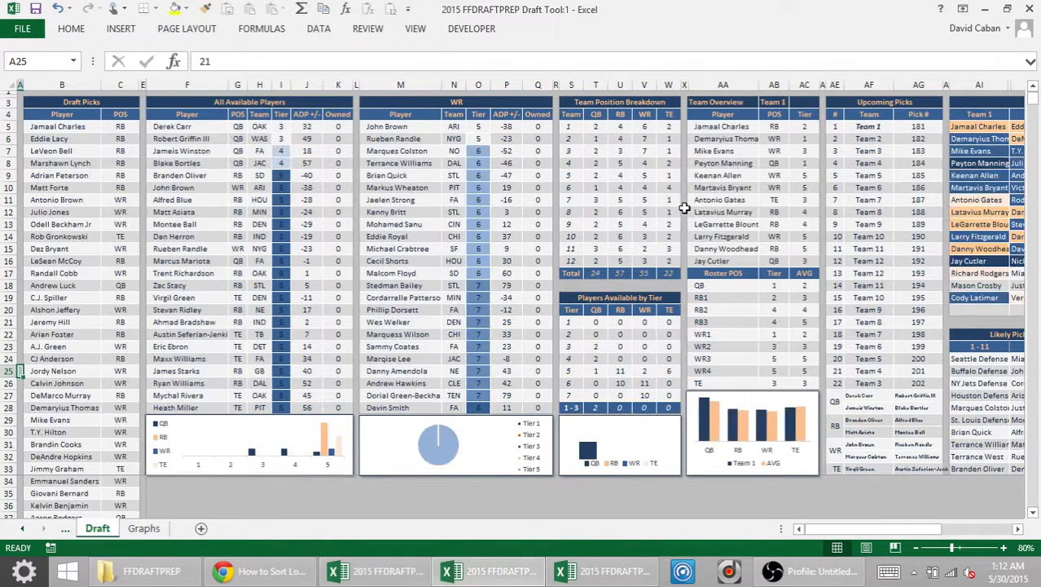
click(626, 152)
key(Up)
key(Up)
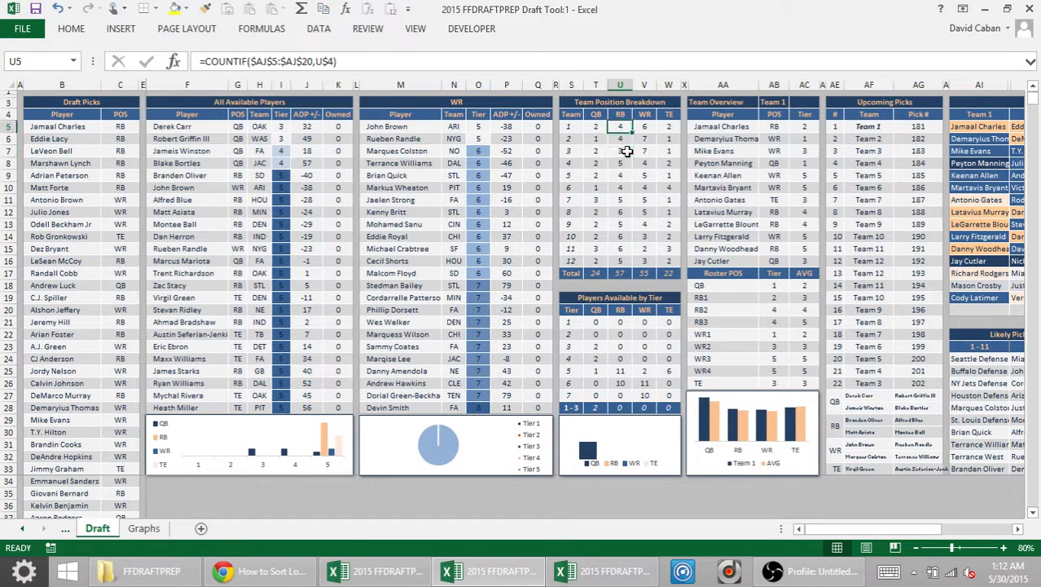
key(Left)
key(Right)
key(Right)
key(Left)
key(Right)
key(Left)
key(Right)
key(Left)
key(Down)
key(Up)
Step: Return to the Draft Tool 12 Team workbook and look over Team 6's Team Overview and Roster POS tables
click(368, 573)
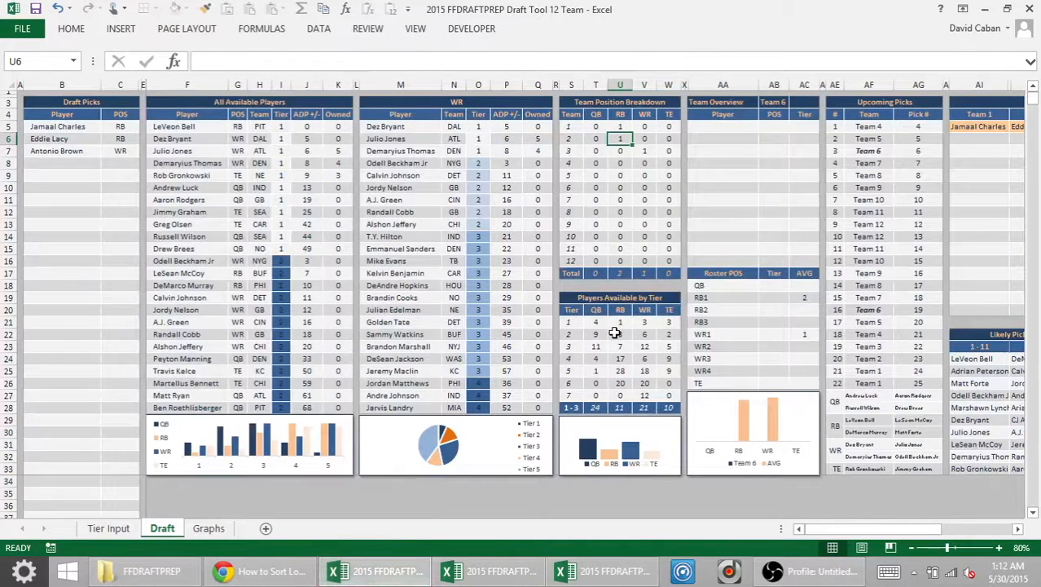
click(771, 159)
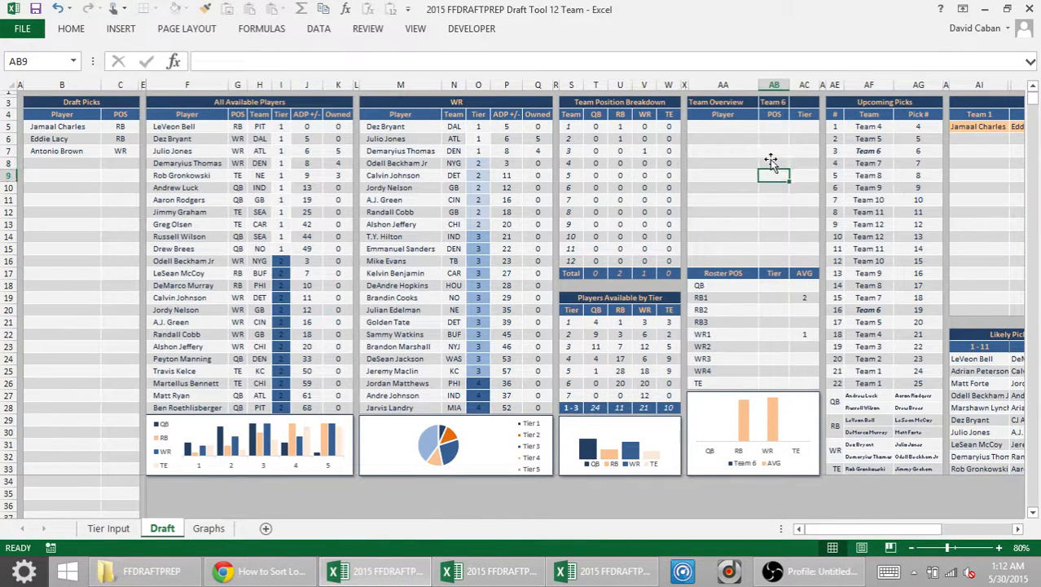
key(Down)
key(Down)
key(Down)
key(Down)
key(Down)
key(Down)
key(Down)
key(Down)
key(Down)
key(Down)
key(Down)
key(Down)
key(Up)
key(Up)
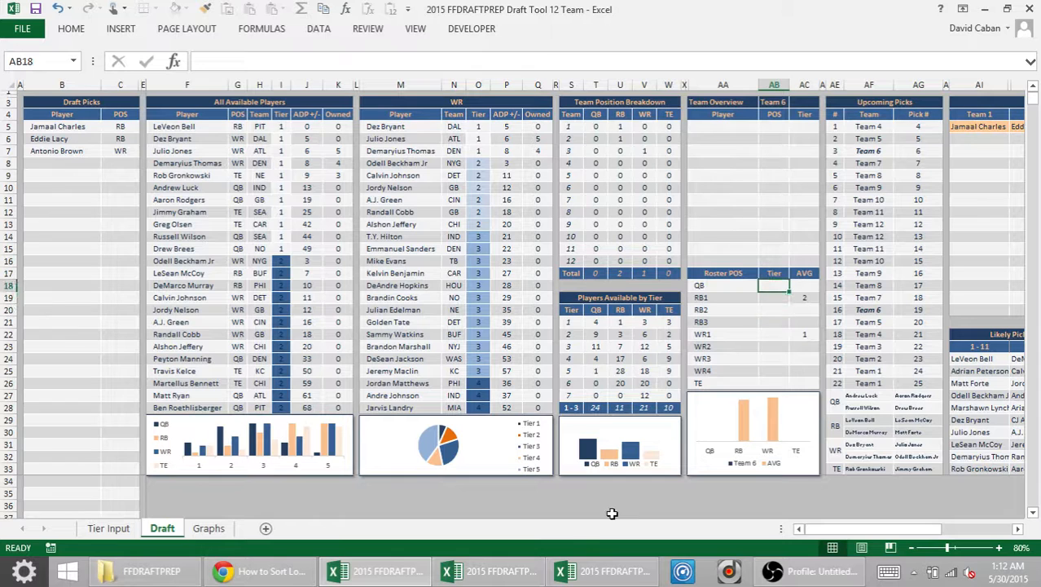
Step: In the Draft Tool:1 workbook, set the Team Overview to Team 4
click(526, 573)
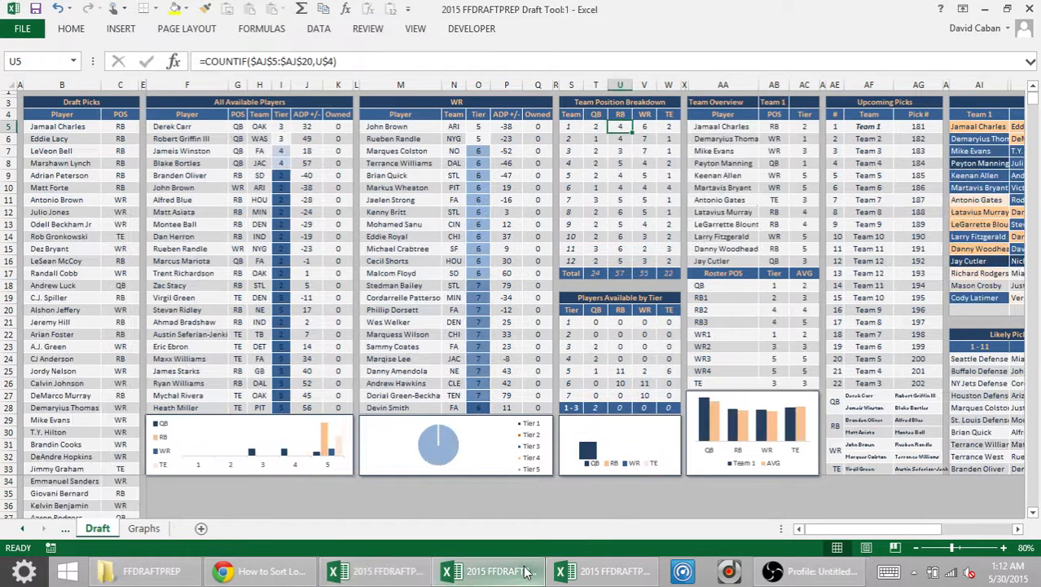
click(782, 103)
click(794, 103)
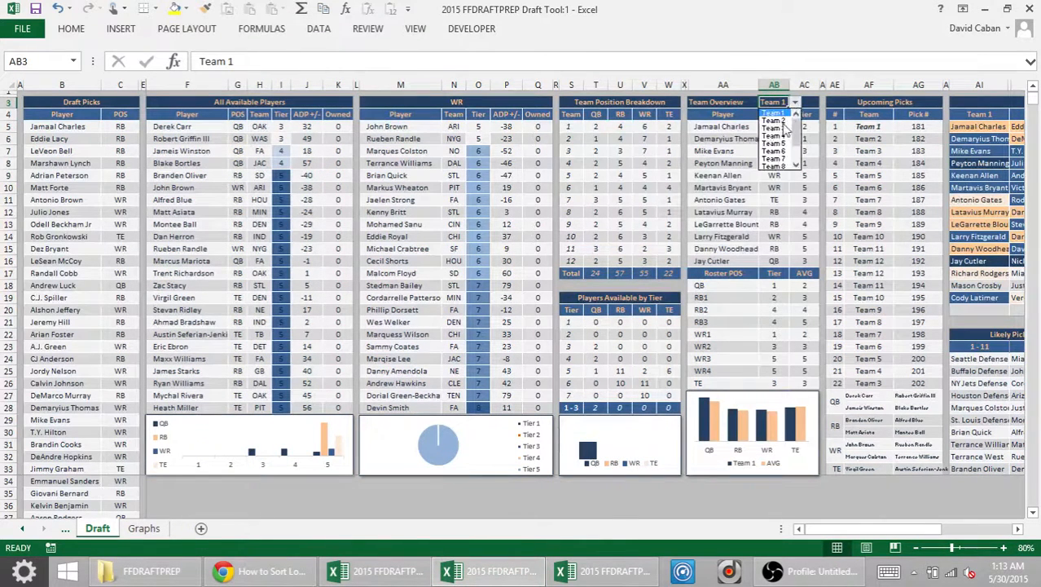
click(780, 136)
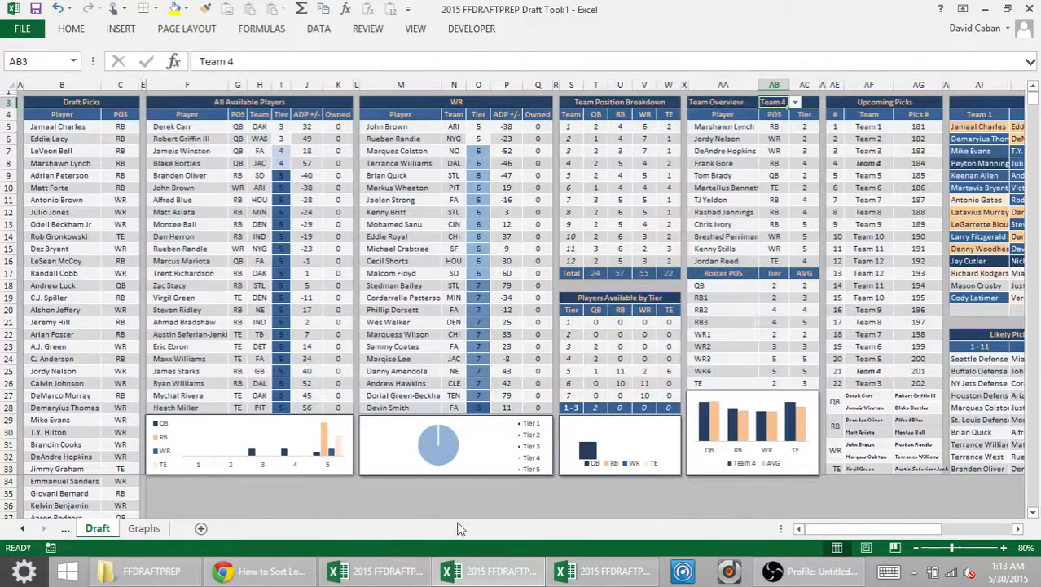
Step: In the Draft Tool 12 Team workbook, set the Team Overview to Team 3
click(489, 571)
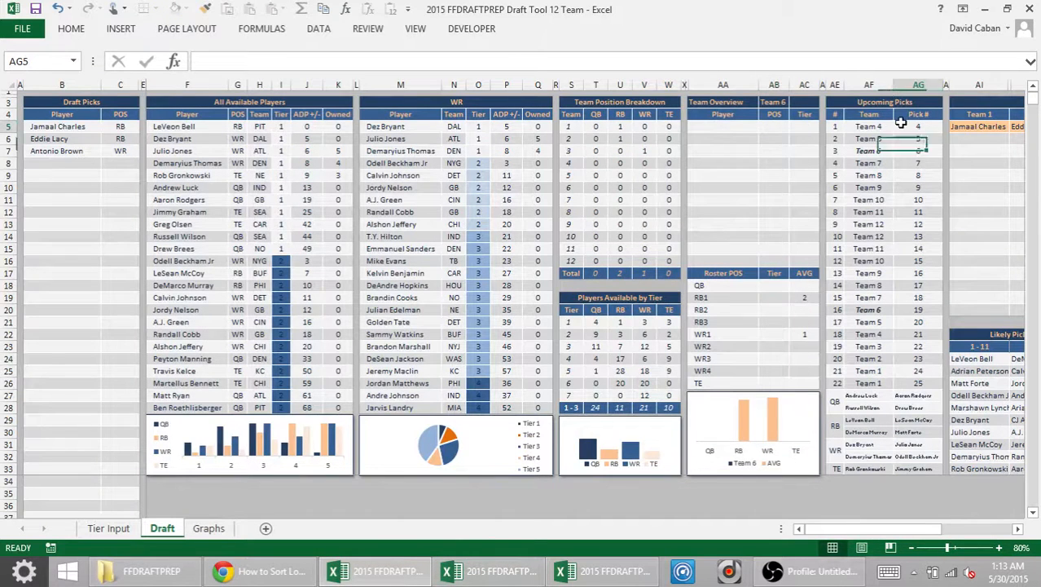
click(779, 102)
click(794, 103)
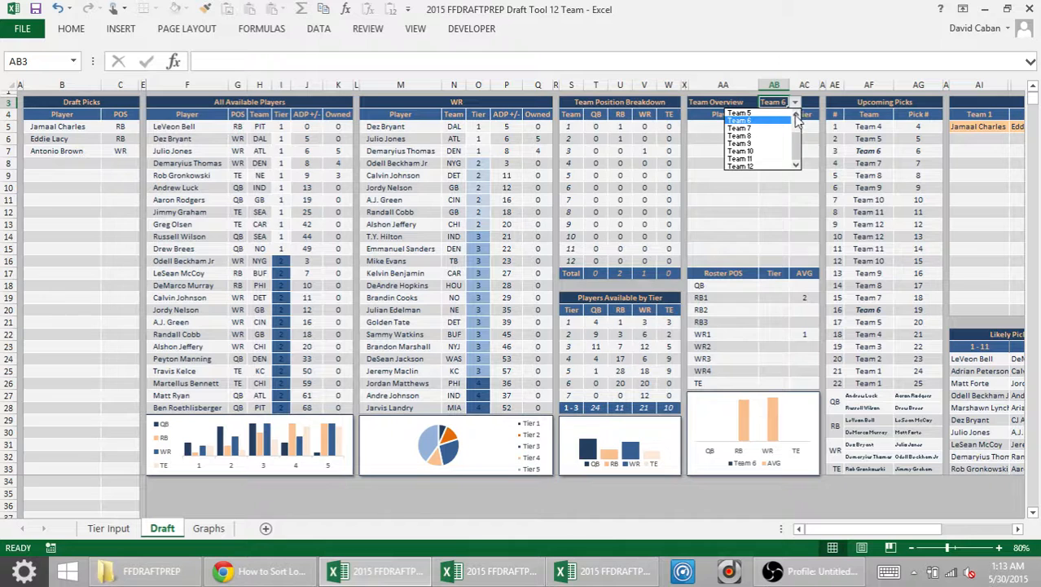
click(797, 119)
click(797, 119)
click(797, 119)
click(740, 121)
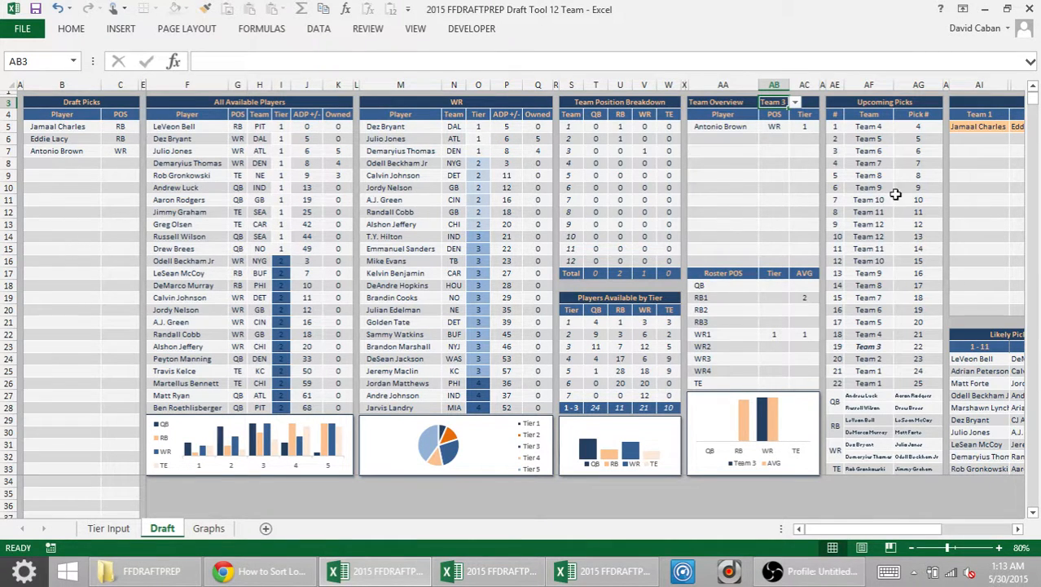
Step: Check Team 3's entry in Upcoming Picks and the players listed by position below it
click(874, 359)
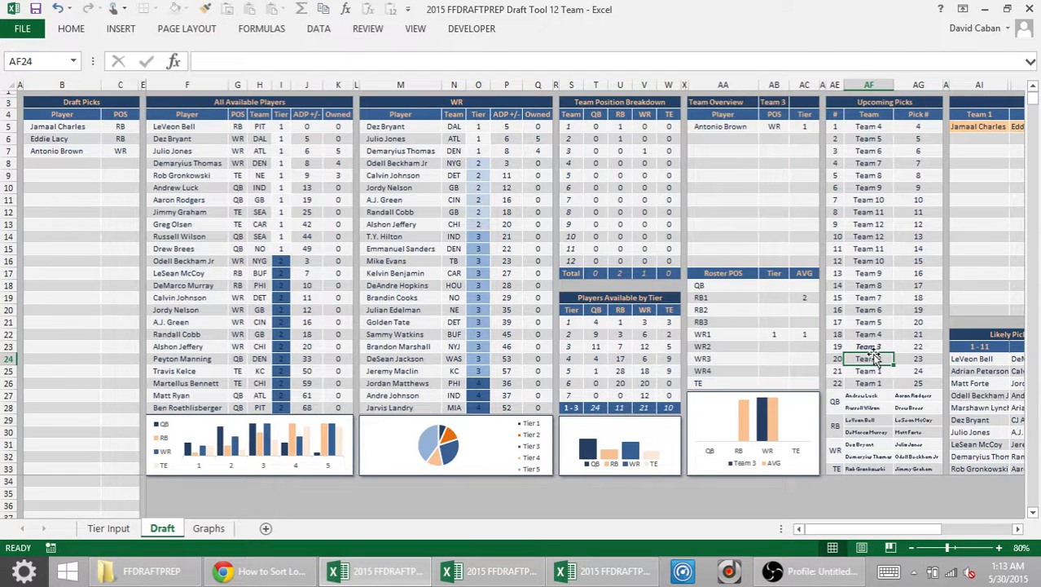
key(Up)
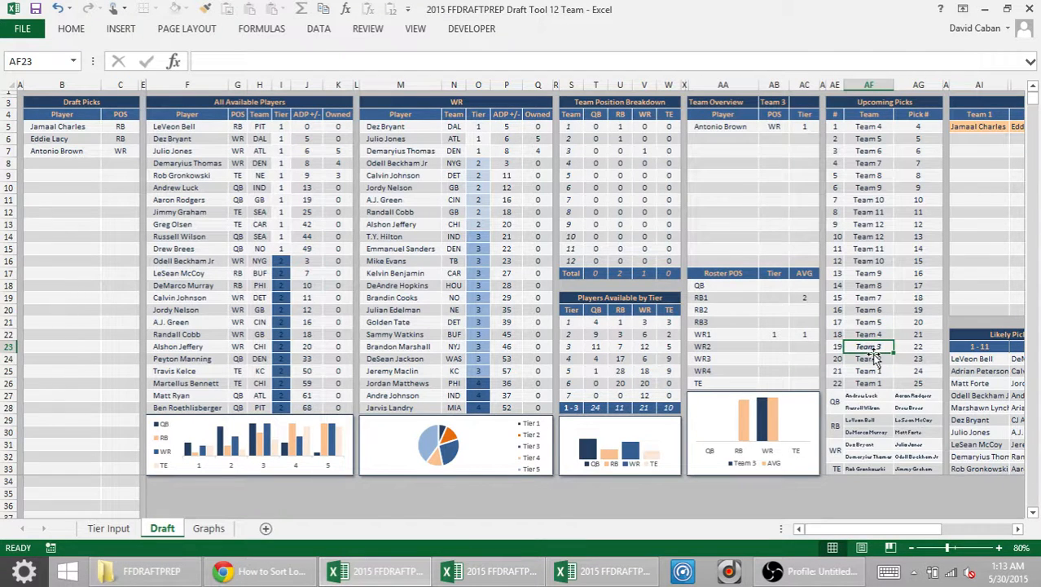
key(Left)
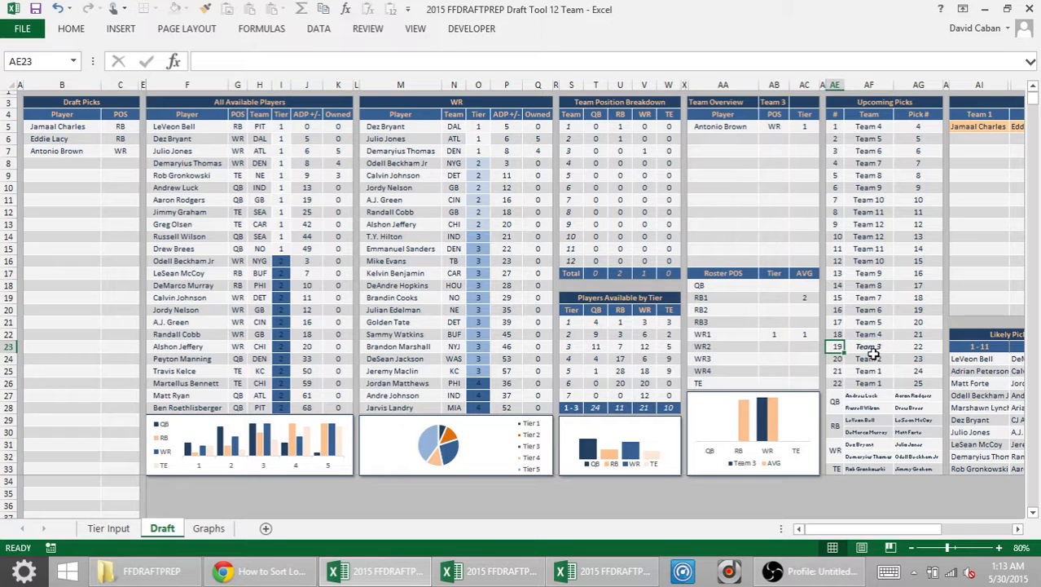
key(Down)
key(Down)
key(Down)
key(Down)
key(Right)
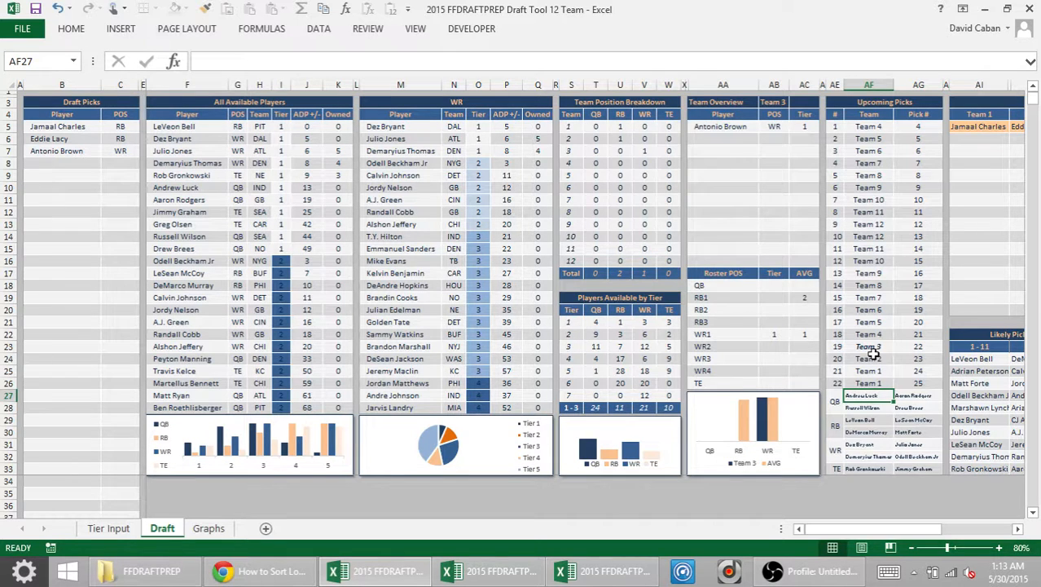
Step: Look across the Likely Picks table and the Draft Results by Team grid through Team 12
key(Right)
key(Right)
key(Right)
key(Right)
key(Right)
key(Right)
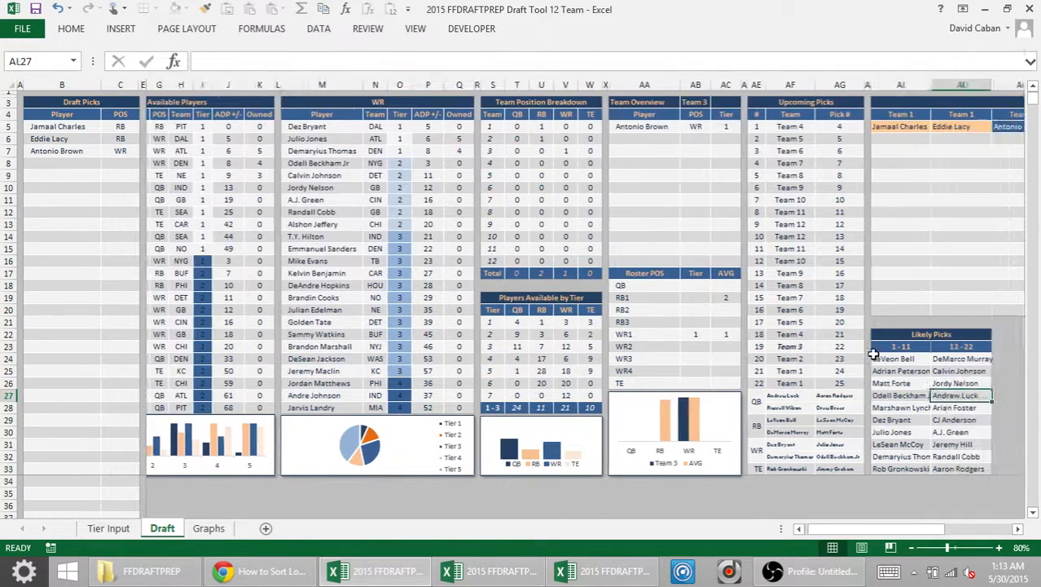
key(Right)
key(Right)
key(Right)
key(Right)
key(Right)
key(Right)
key(Right)
key(Right)
key(Right)
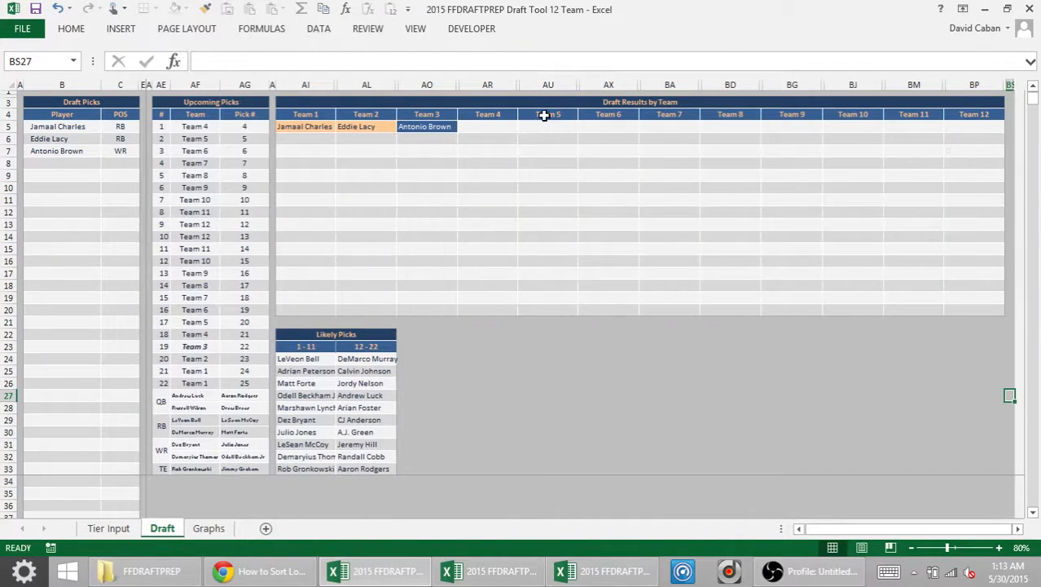
Step: Enter Adrian Peterson as the fourth draft pick, searching the player list with "peters"
click(51, 162)
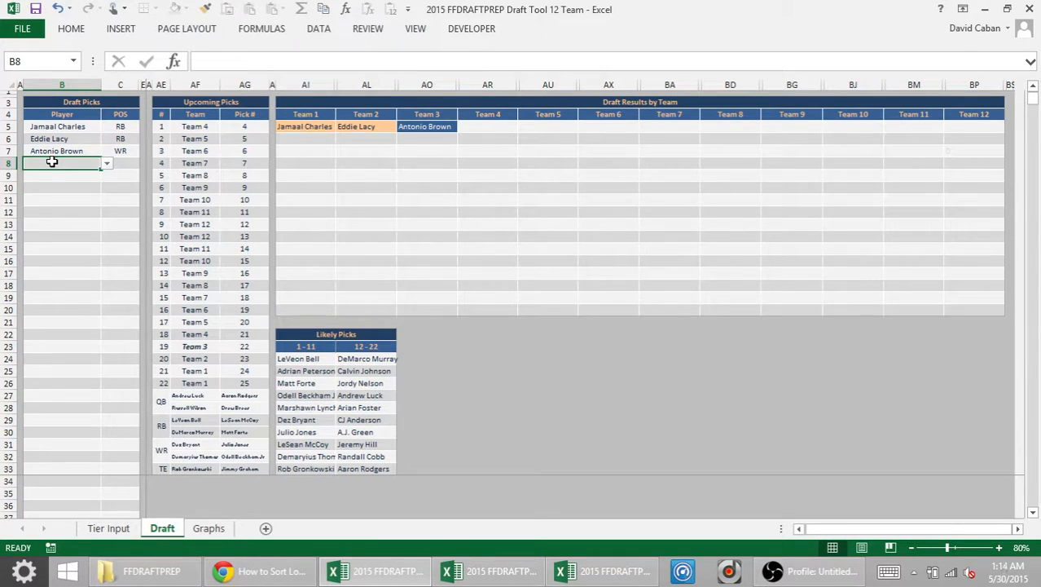
text(c)
key(BackSpace)
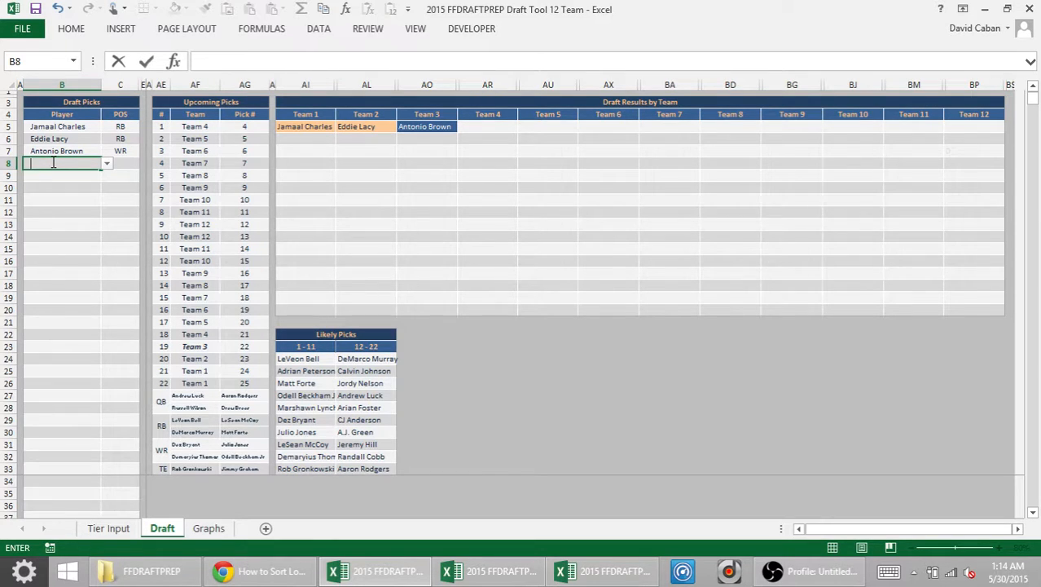
text(peters)
key(Return)
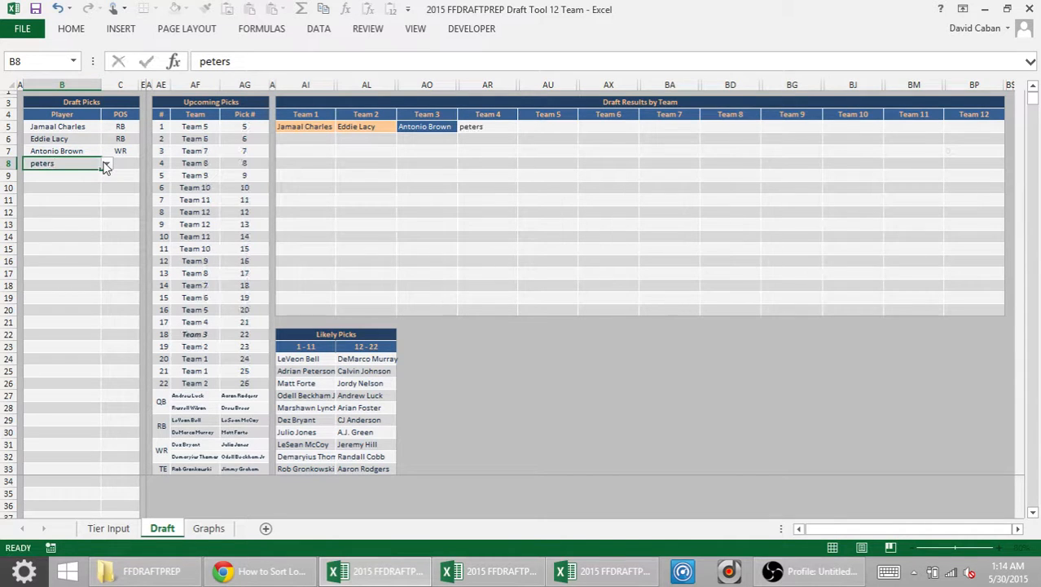
click(106, 164)
click(52, 175)
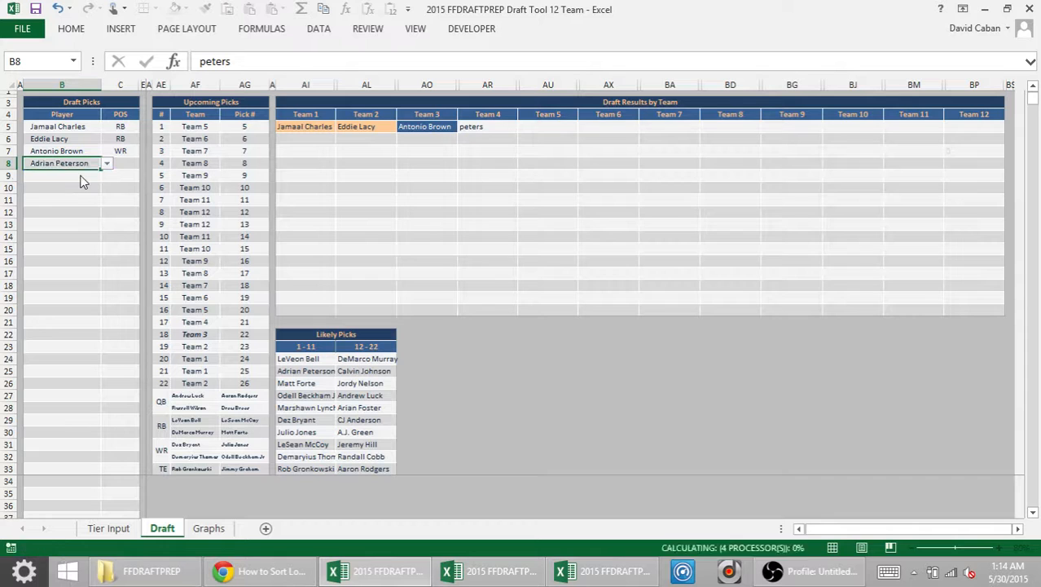
key(Tab)
key(Left)
key(Left)
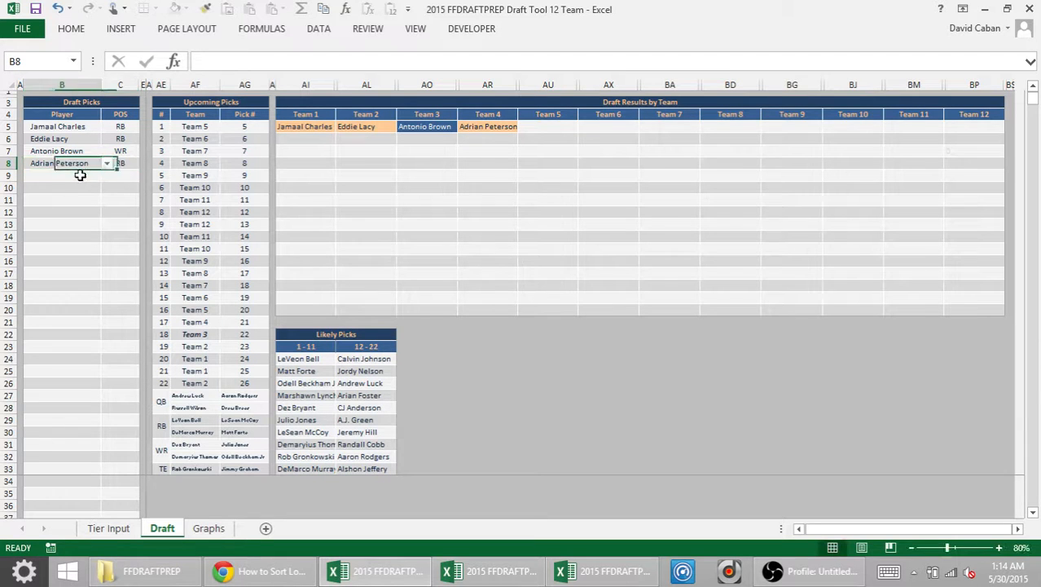
Step: Check the available-player tables after the fourth pick and go to the fifth pick's empty Player cell
key(Right)
key(Right)
key(Right)
key(Right)
key(Right)
key(Right)
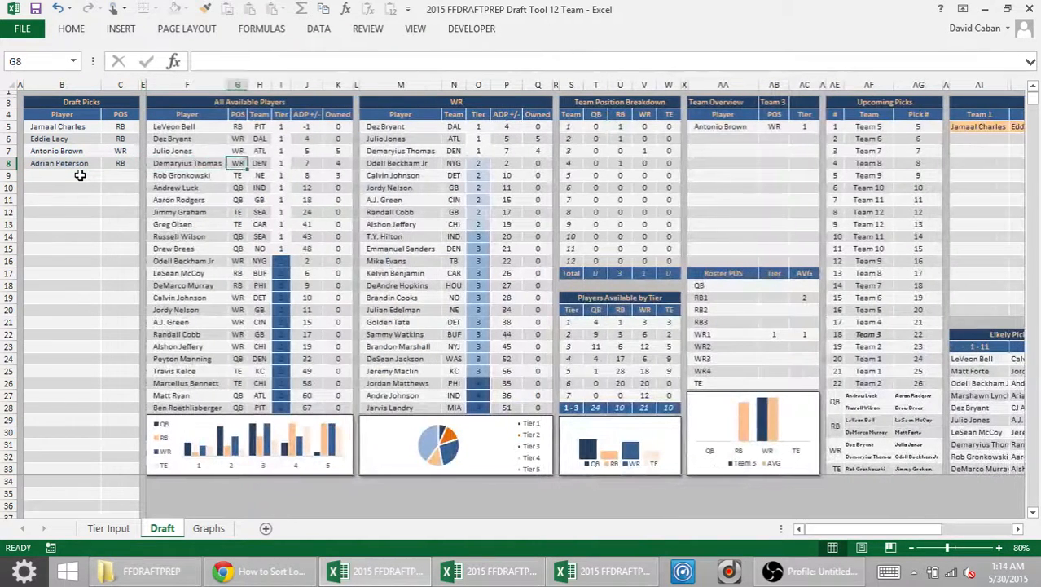
key(Left)
key(Left)
key(Left)
key(Left)
key(Left)
key(Left)
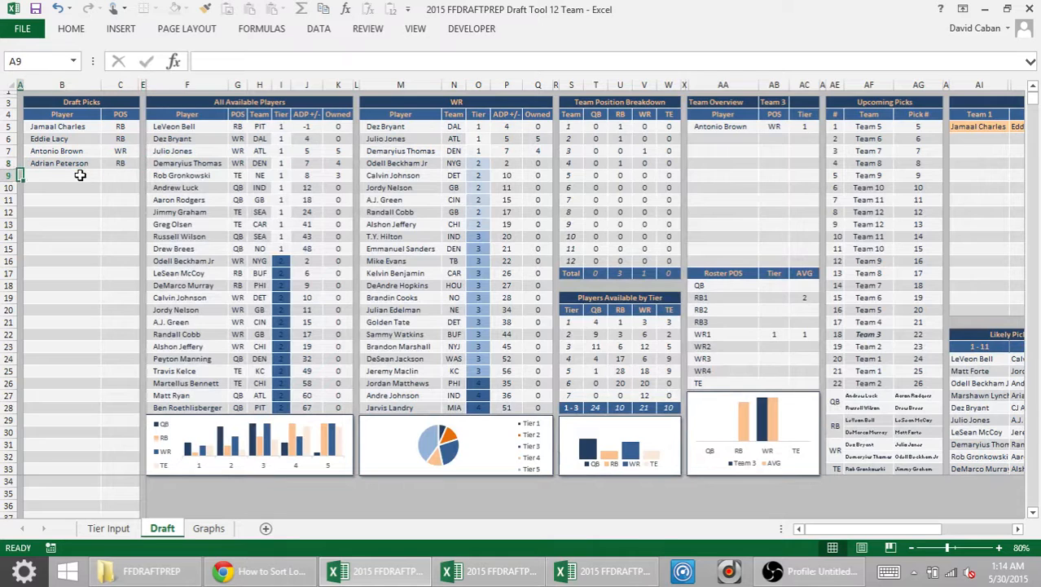
click(79, 175)
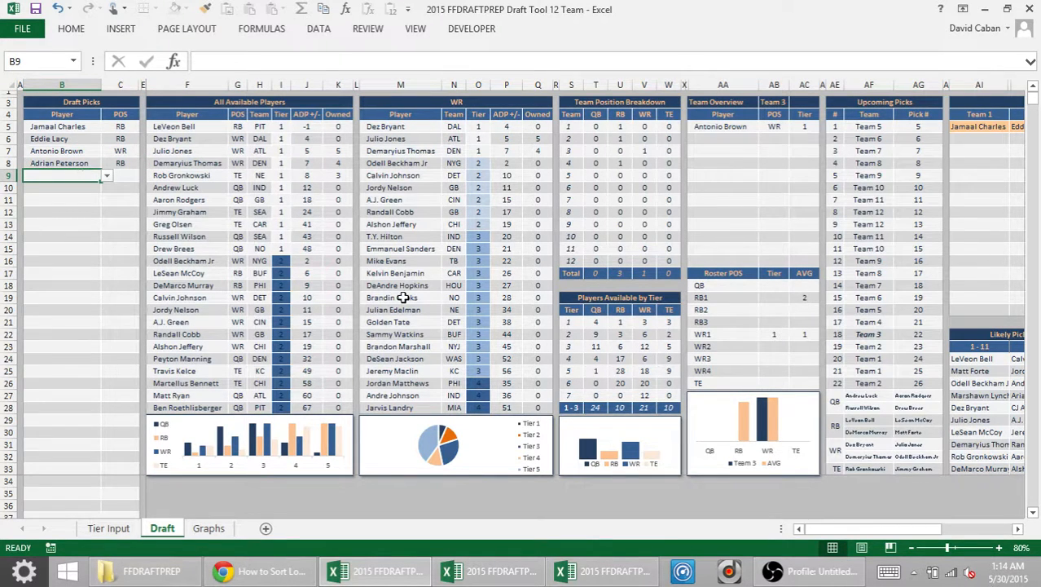
Step: In the Draft Tool:1 workbook, view the charts on the Graphs sheet and return to the Draft sheet
mouse_move(449, 576)
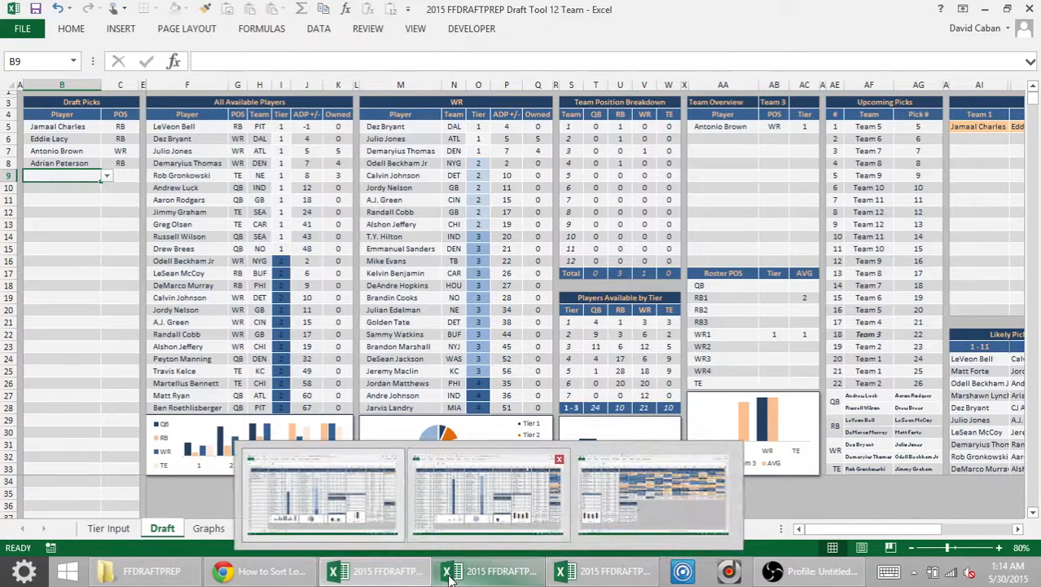
click(449, 576)
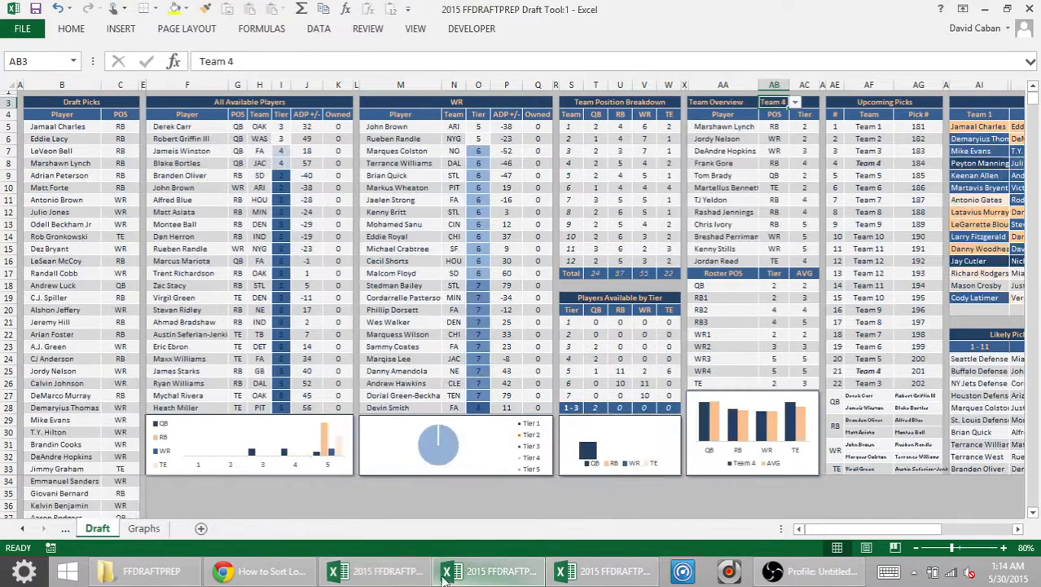
click(144, 529)
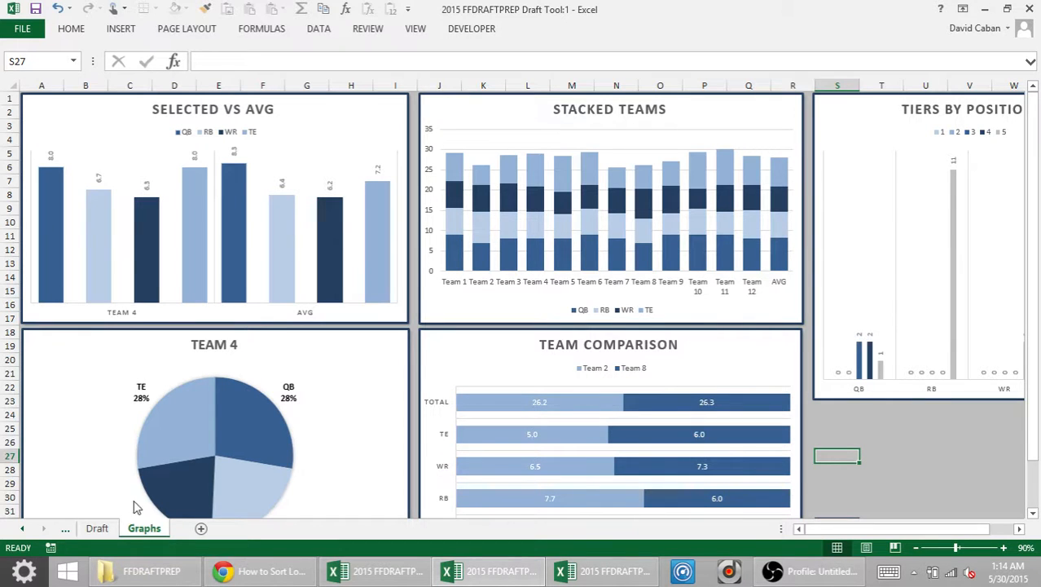
click(97, 528)
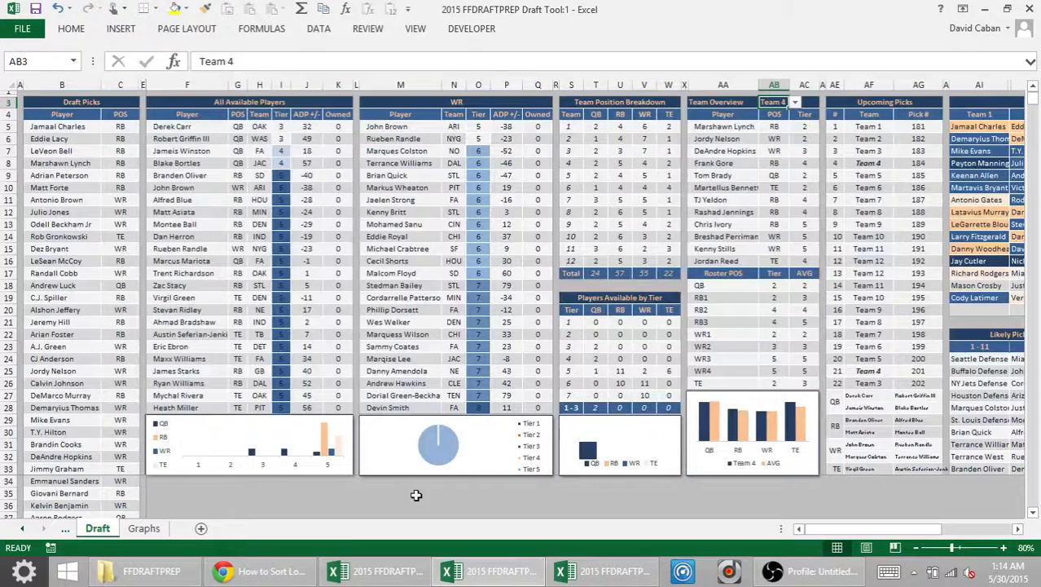
Step: Open the Graphs sheet and examine its charts, from Selected vs Avg for Team 4 down to Team Comparison and its team selectors
click(146, 529)
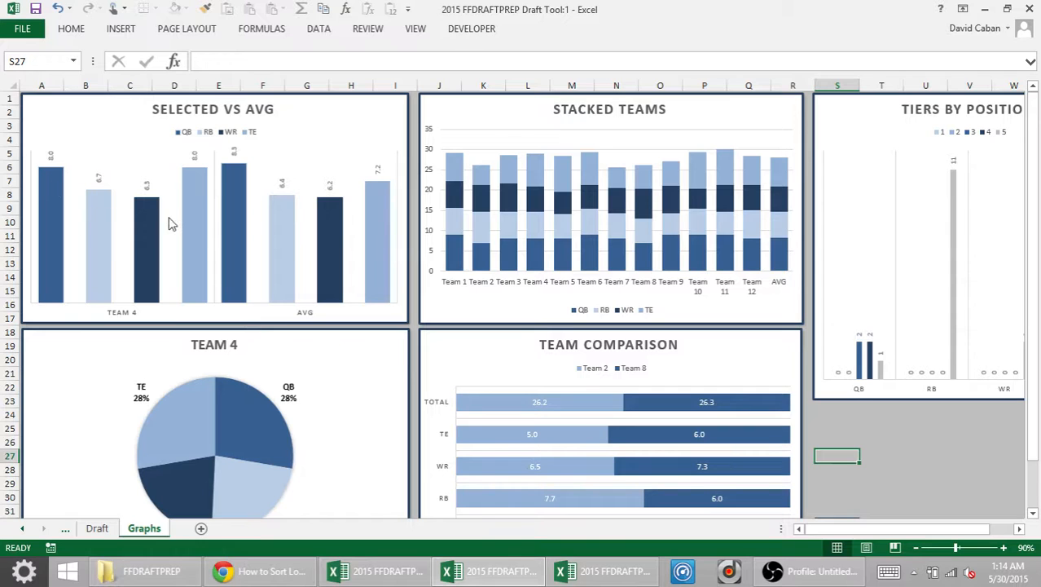
mouse_move(195, 190)
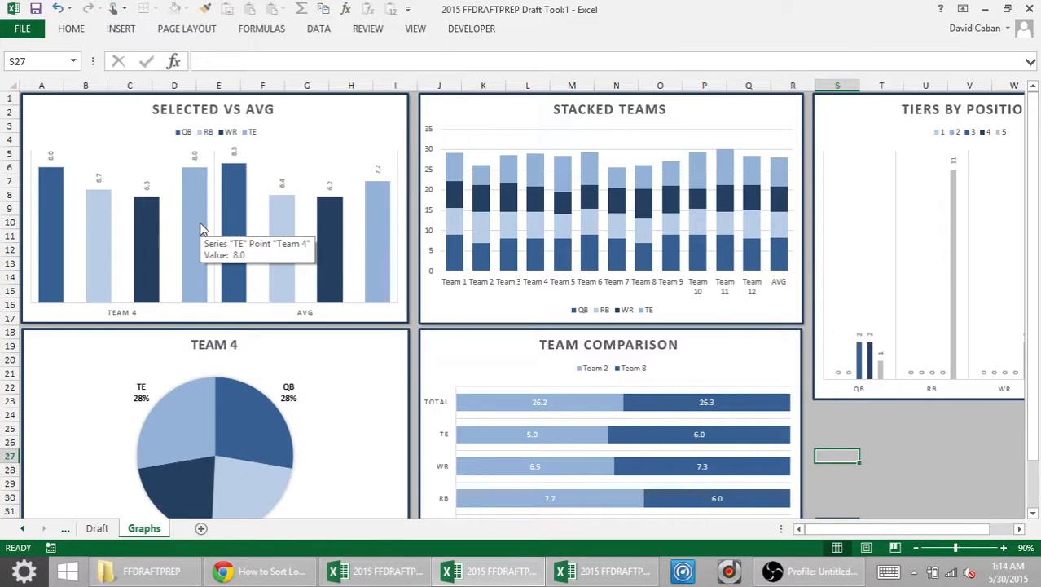
mouse_move(151, 229)
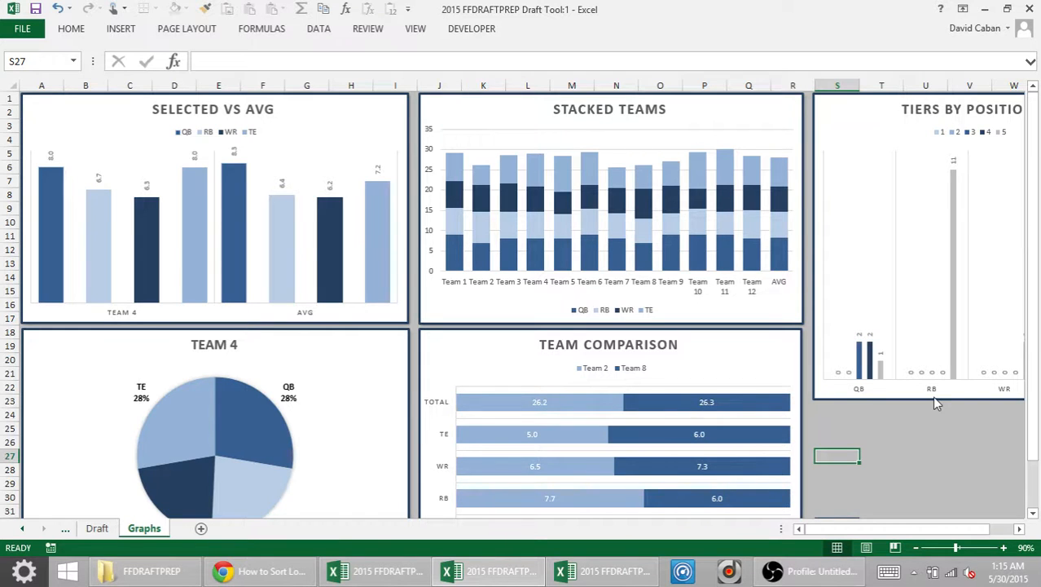
drag(1033, 419, 1033, 390)
key(Right)
key(Right)
key(Right)
key(Right)
key(Down)
key(Down)
key(Down)
key(Down)
key(Down)
key(Down)
key(Down)
key(Down)
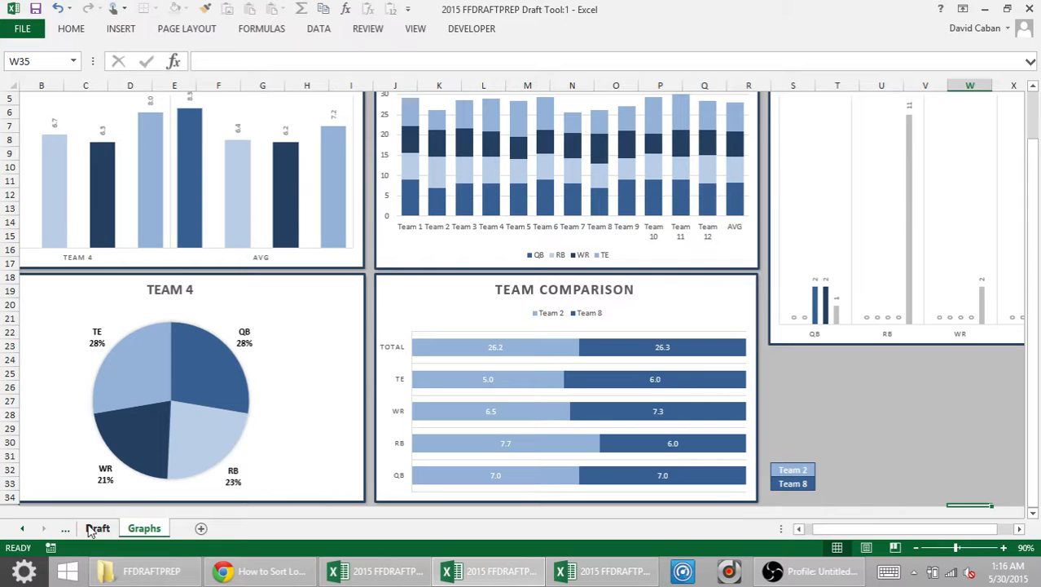
Step: Set the Team Comparison chart to compare Team 5 with Team 12
click(807, 472)
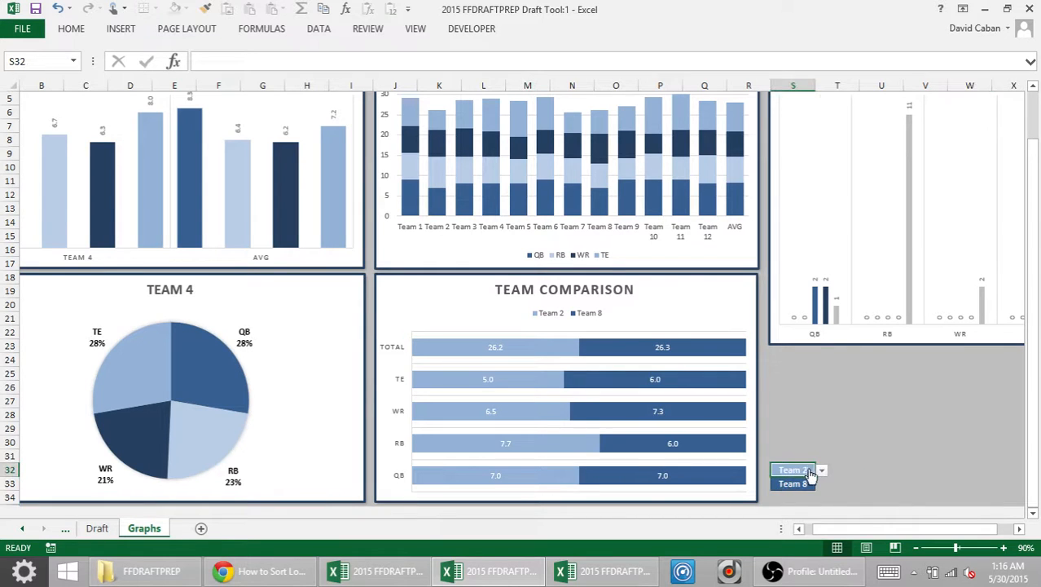
click(821, 471)
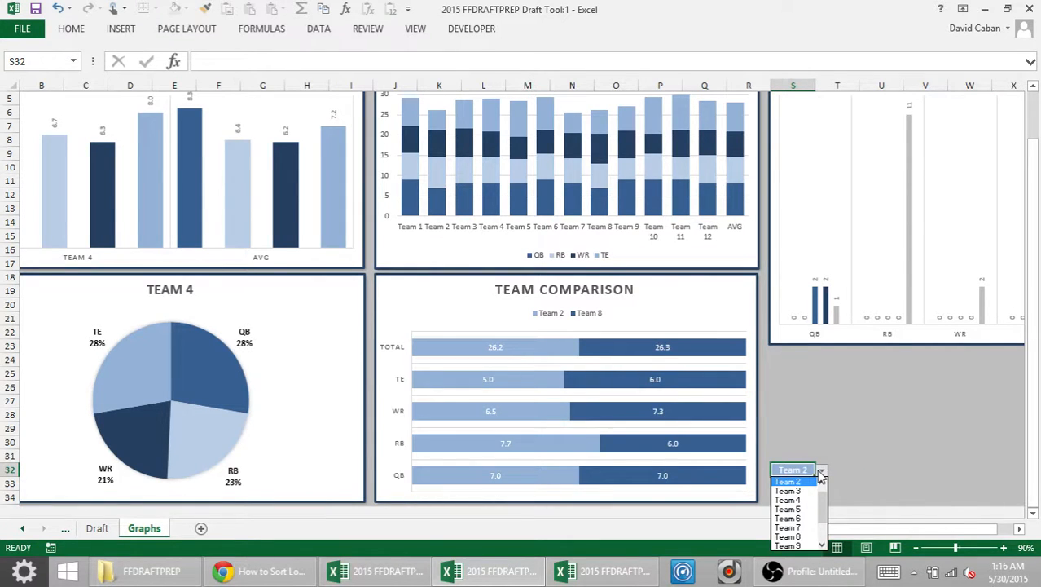
click(787, 509)
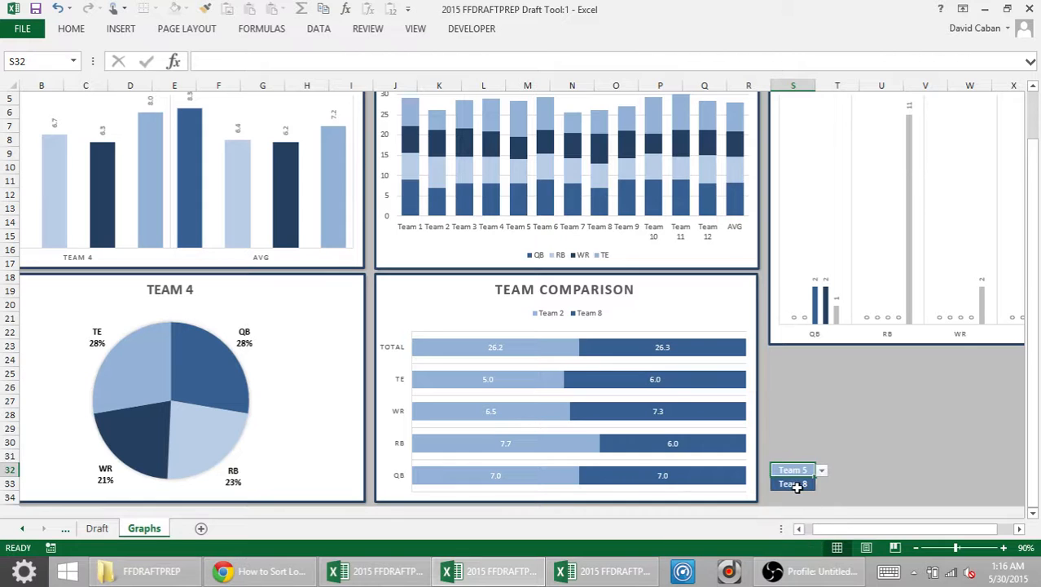
click(797, 485)
click(821, 484)
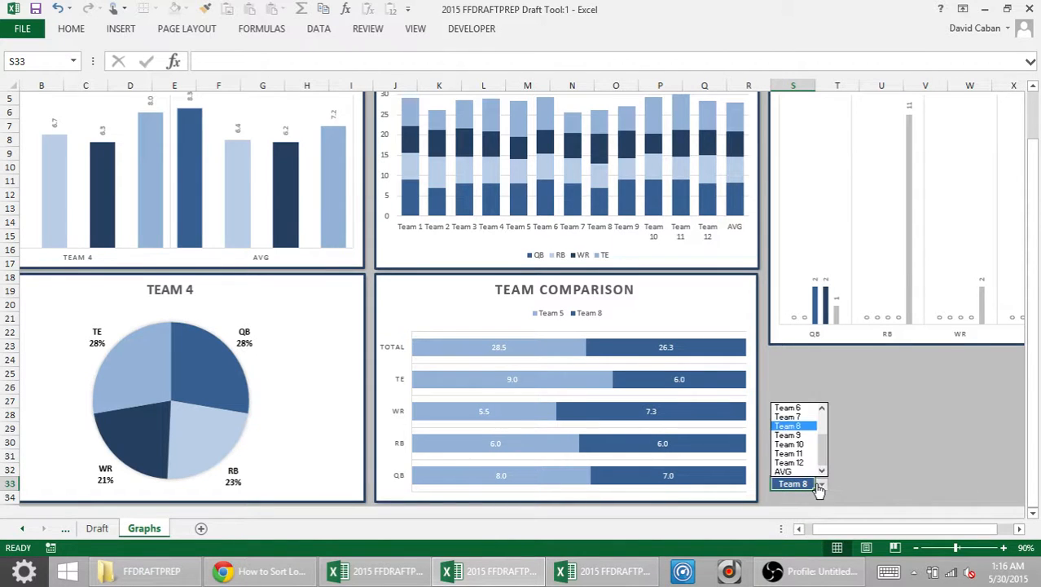
click(800, 466)
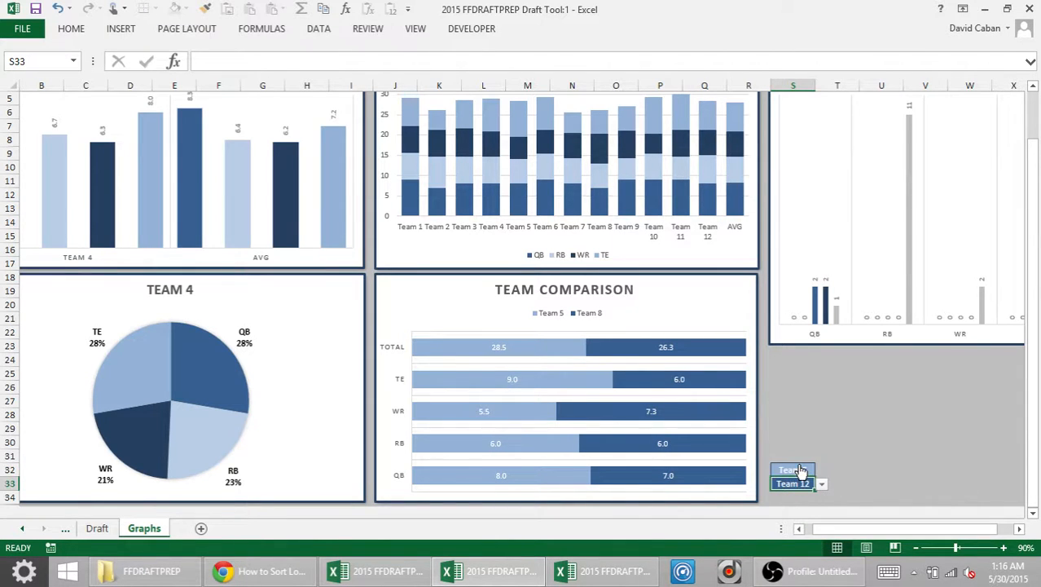
click(782, 401)
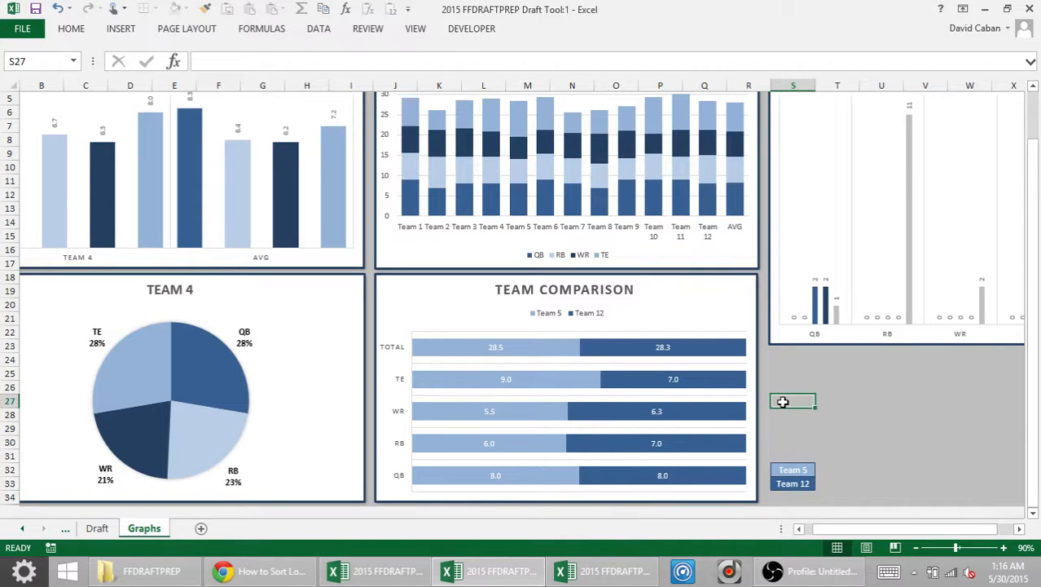
scroll(782, 401, up, 2)
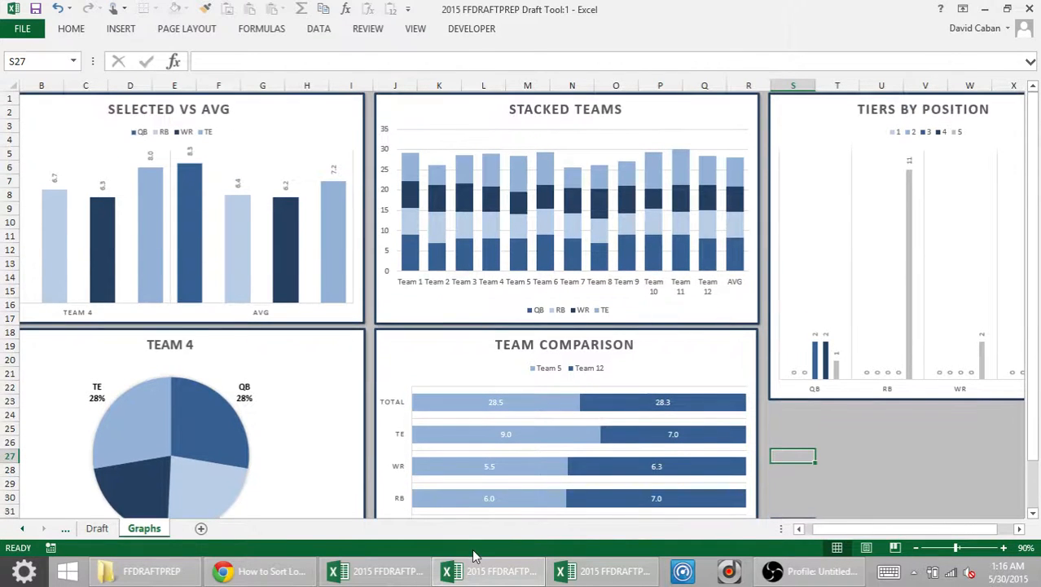
Step: Switch to the 12 Team workbook and enter Julio Jones as the fifth draft pick, searching the player list with "jones"
click(379, 570)
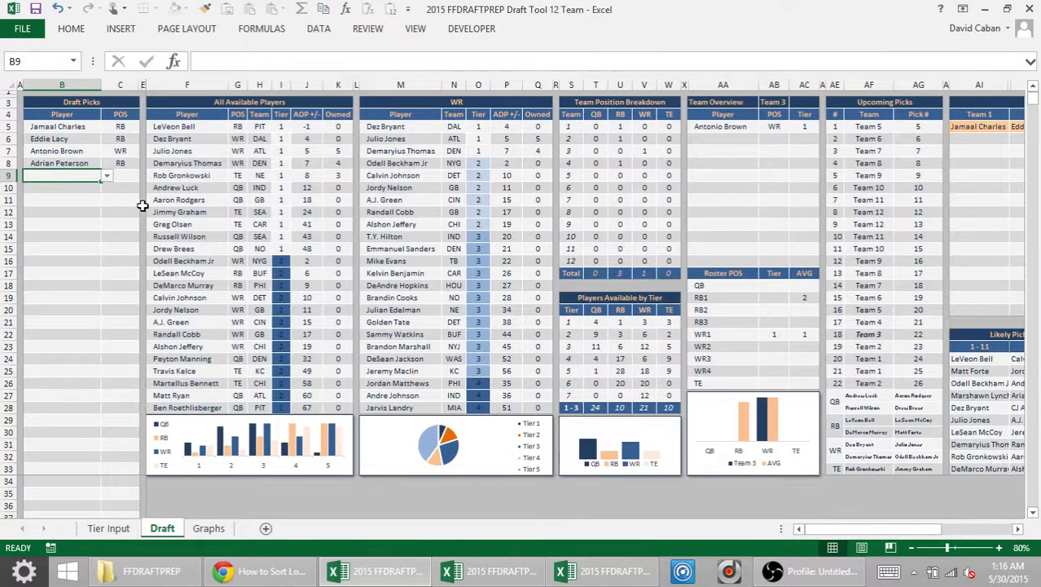
text(jones)
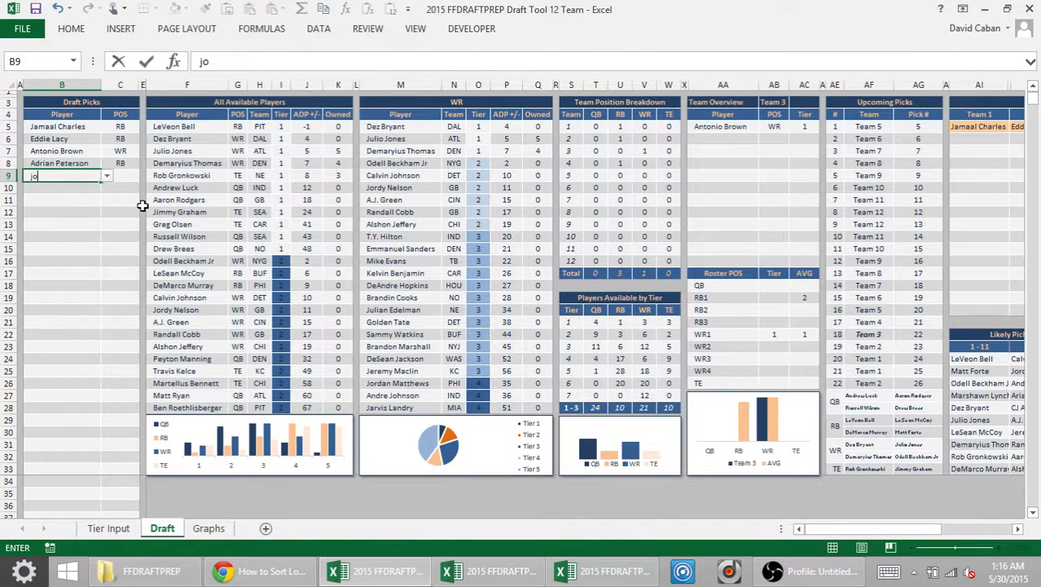
click(108, 177)
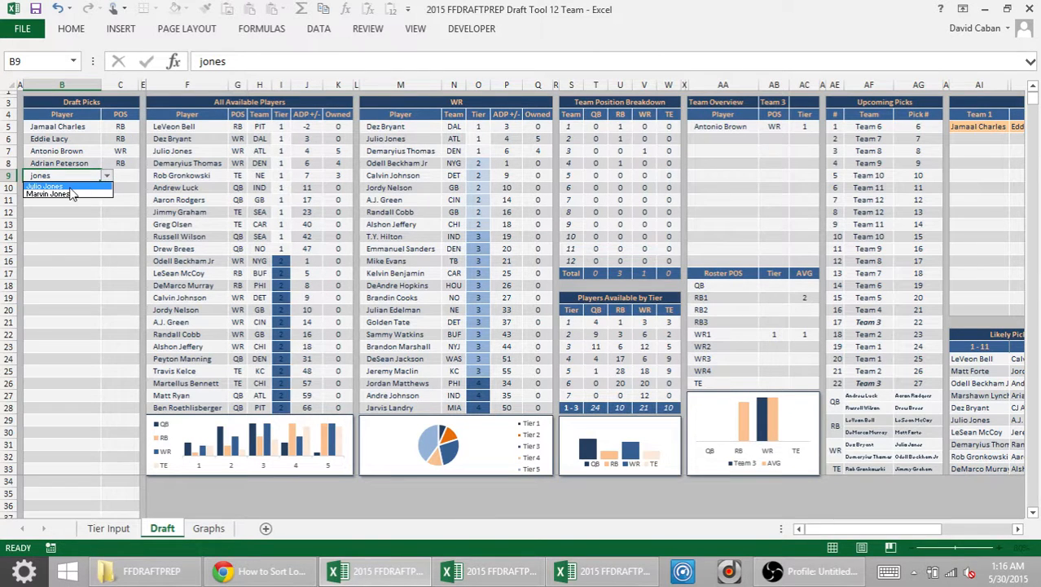
click(71, 188)
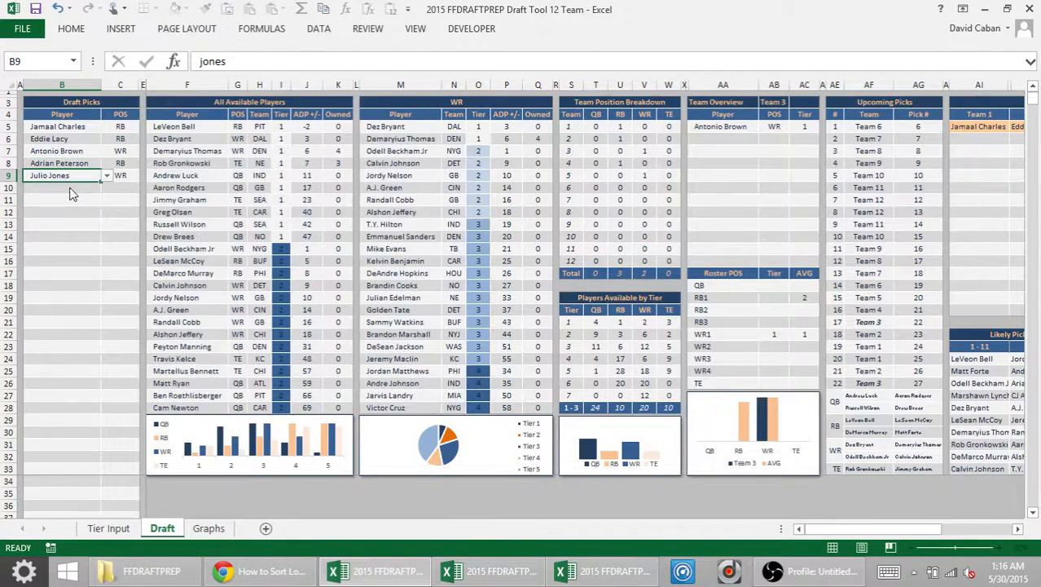
Step: Try entering the already drafted Eddie Lacy as the sixth pick using the search "lacy", and clear that duplicate entry
click(71, 187)
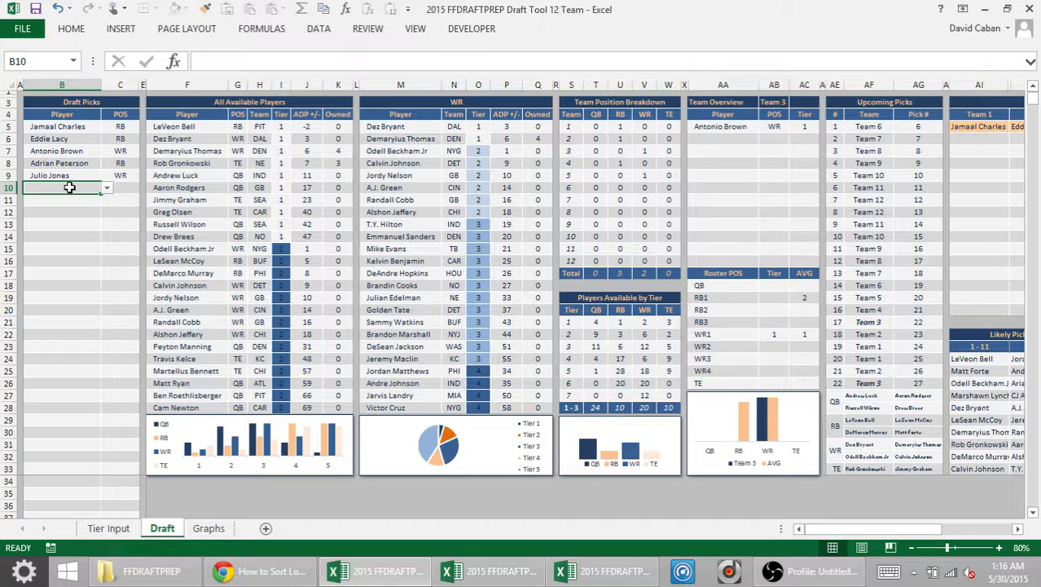
text(lacy)
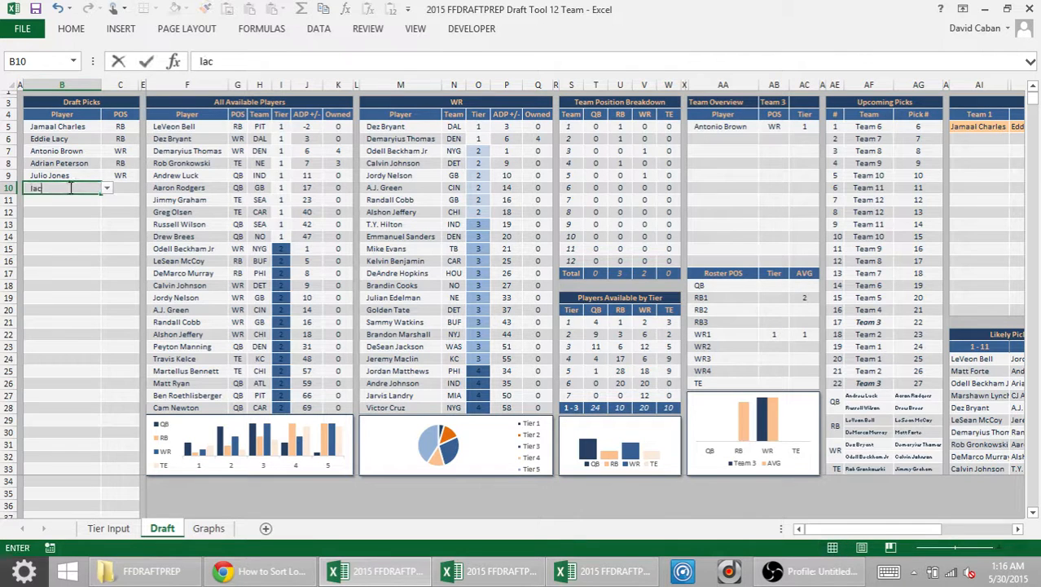
click(104, 190)
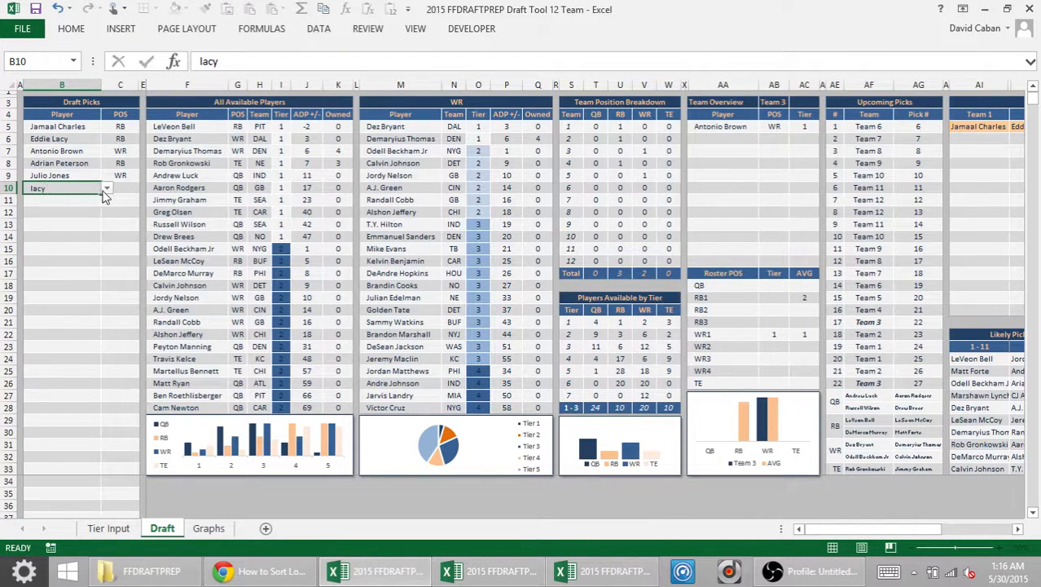
click(106, 189)
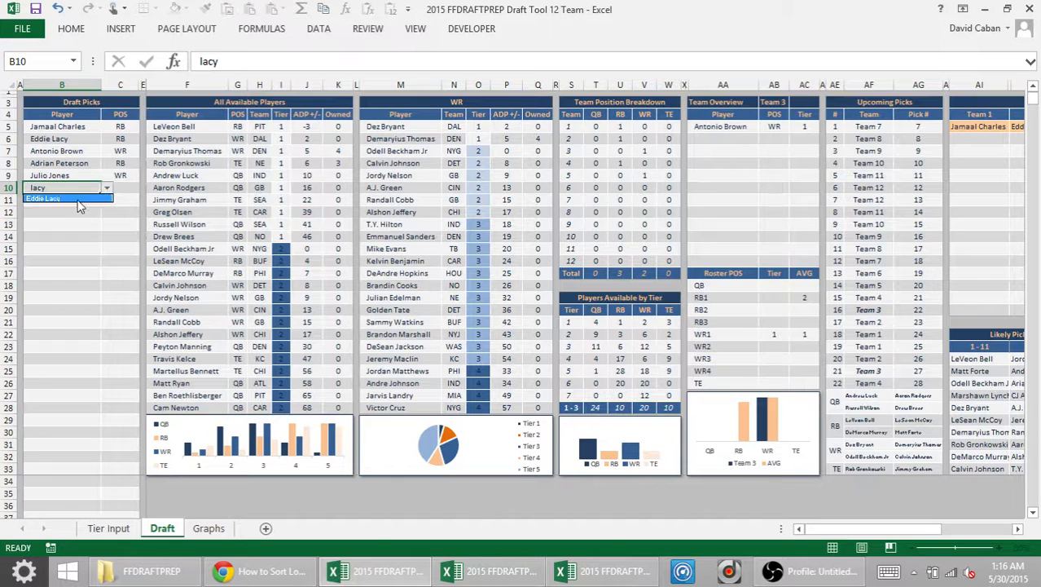
click(77, 200)
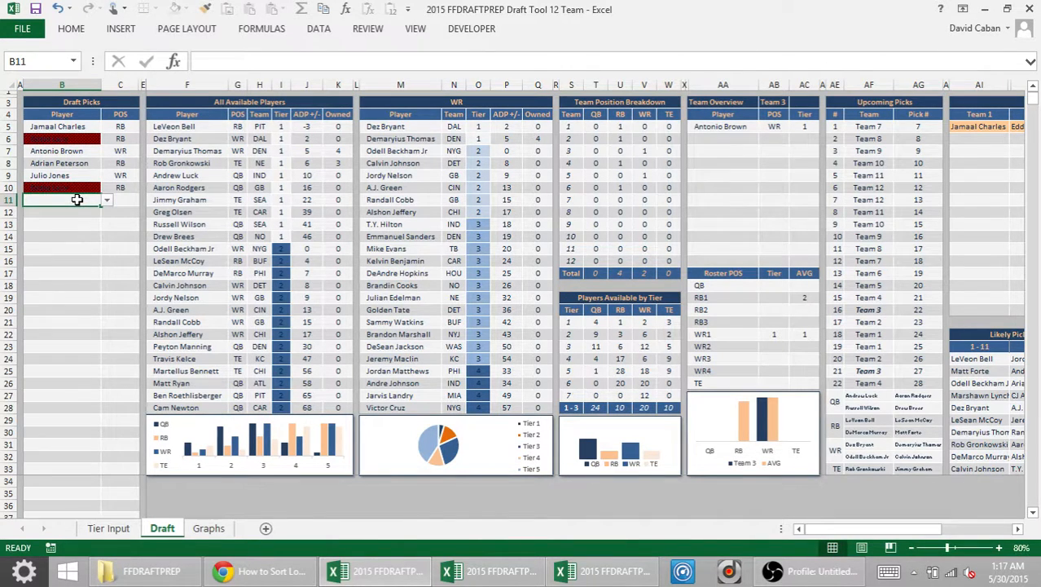
key(BackSpace)
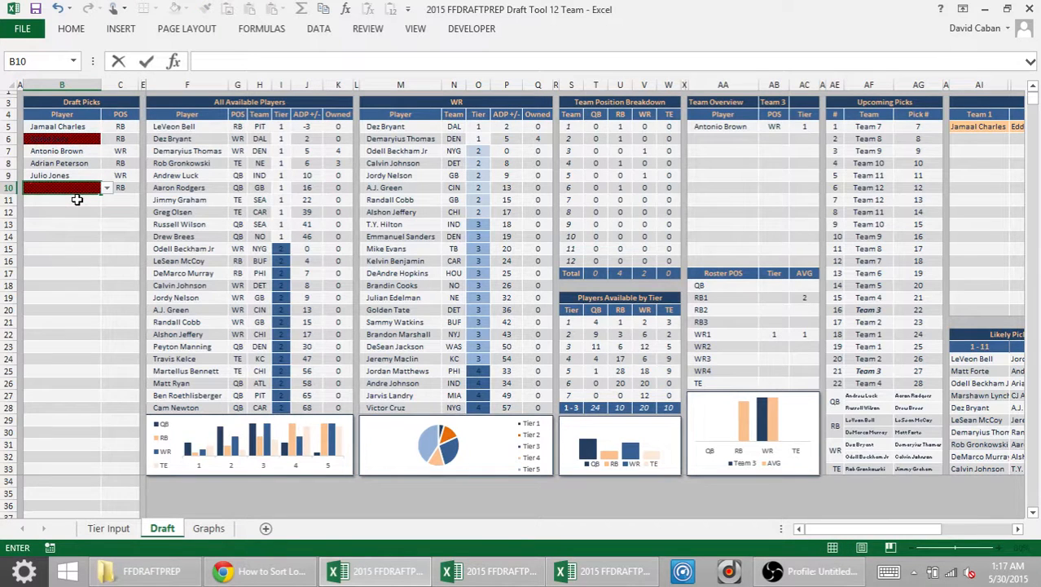
key(Return)
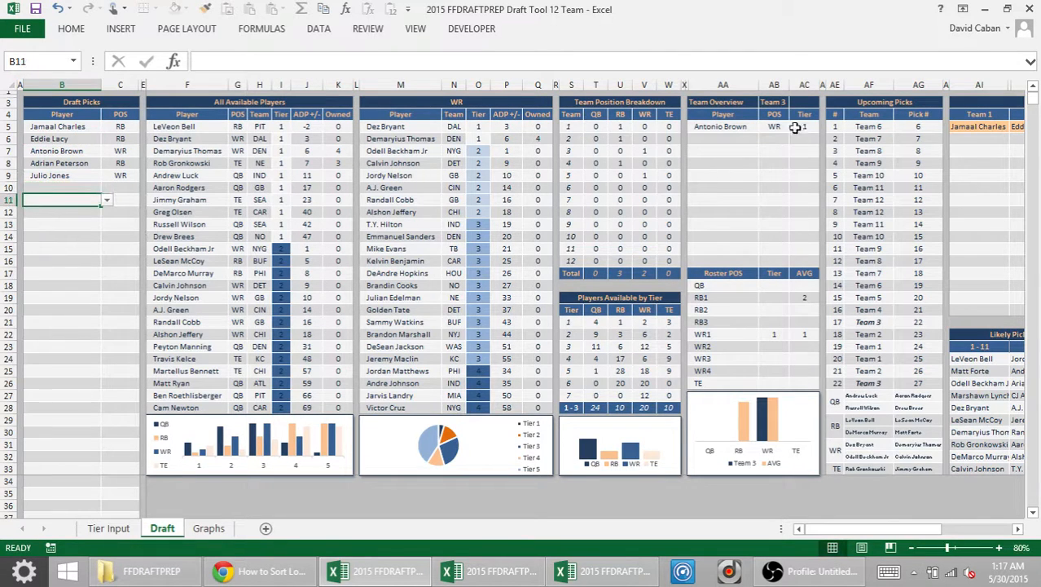
Step: Check the Upcoming Picks table and enter Drew Brees as the sixth draft pick, searching the player list with "bre"
click(906, 124)
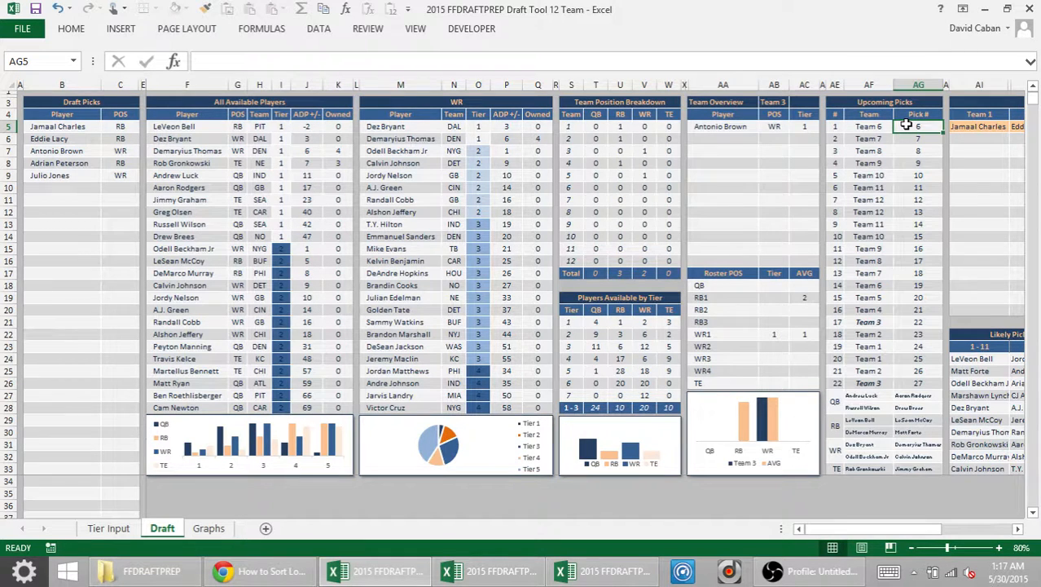
click(49, 189)
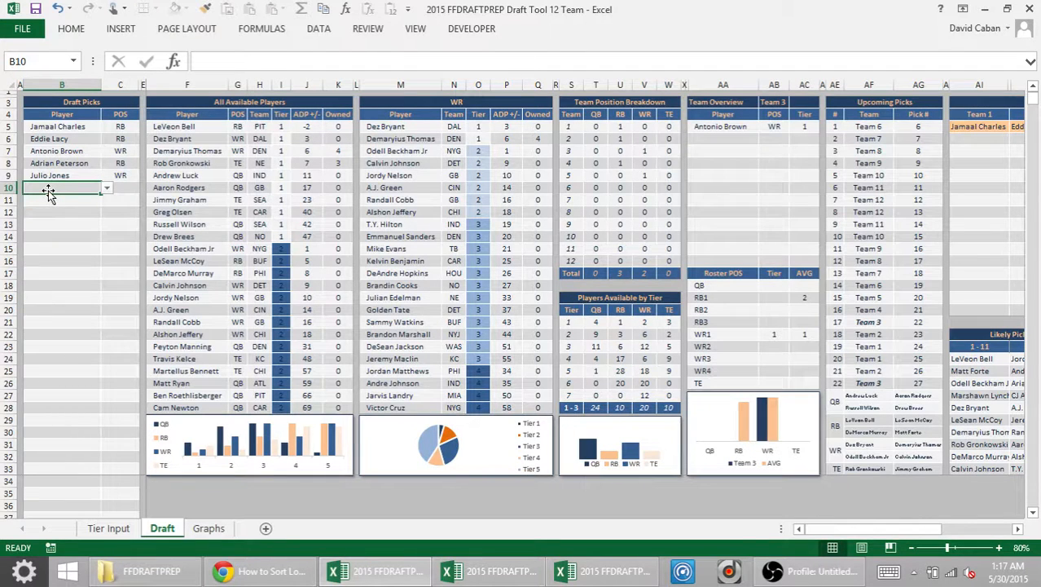
text(bre)
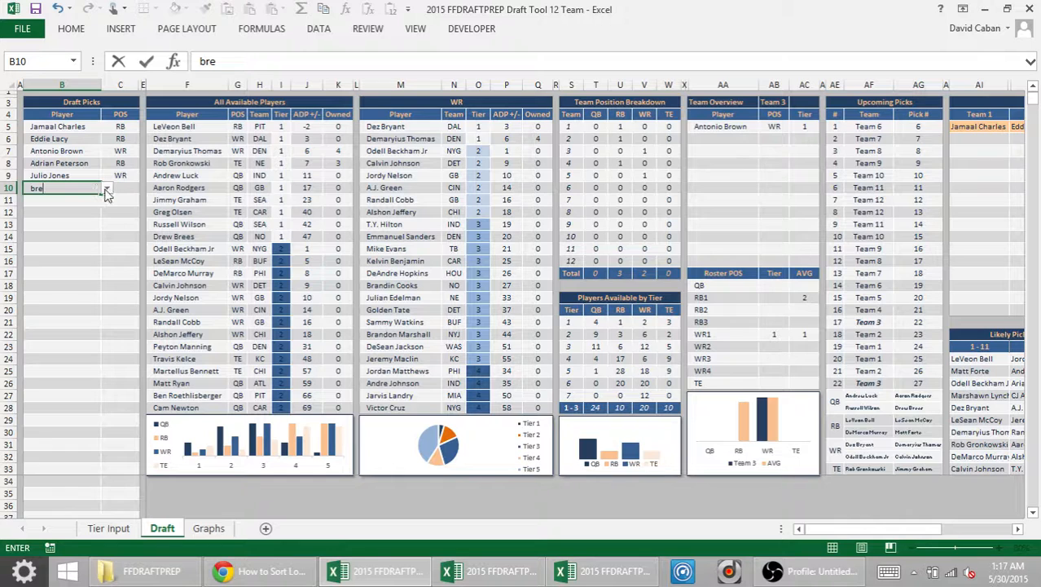
click(107, 189)
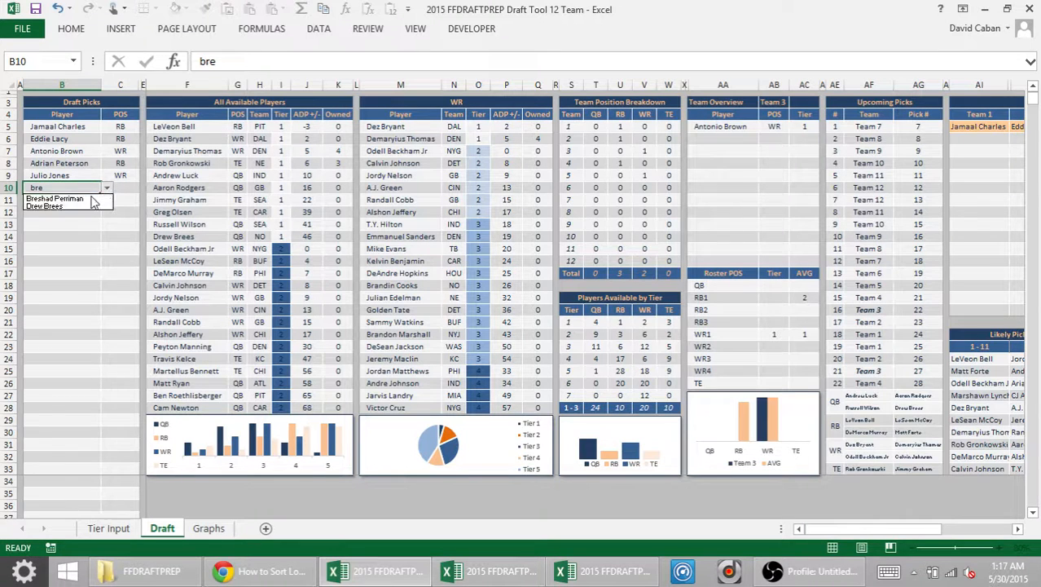
click(73, 205)
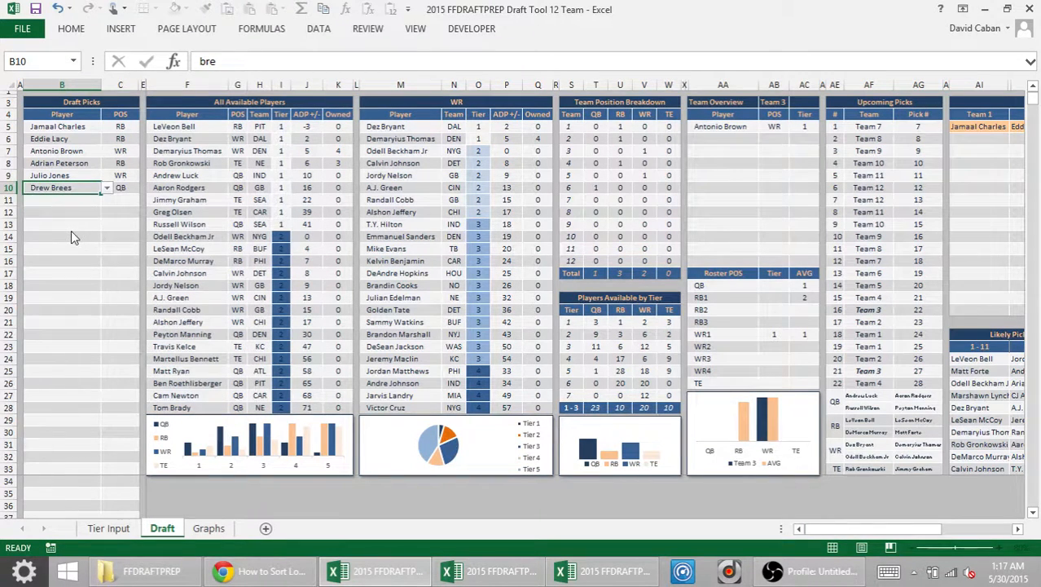
click(70, 235)
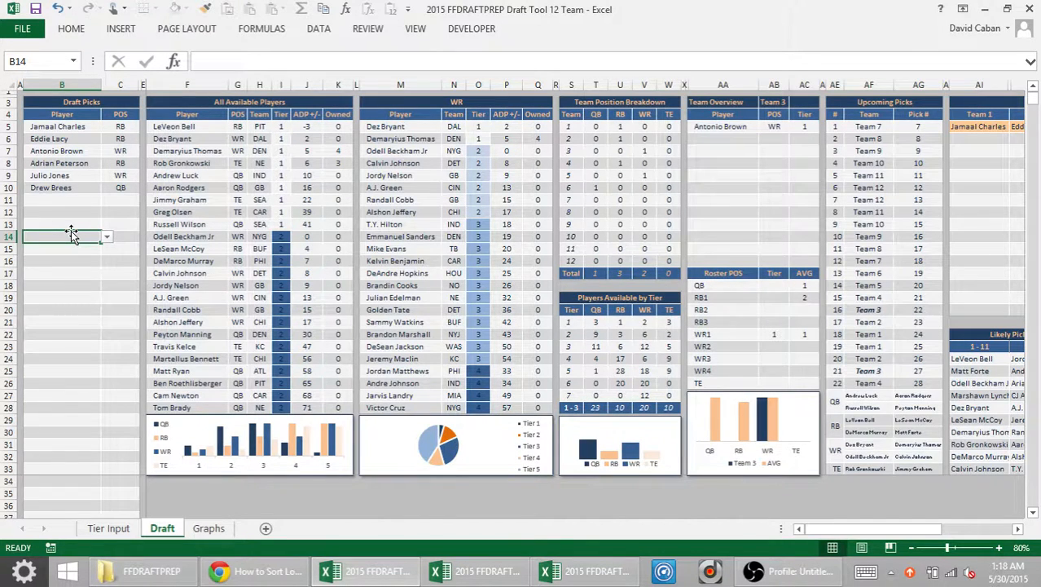
click(781, 570)
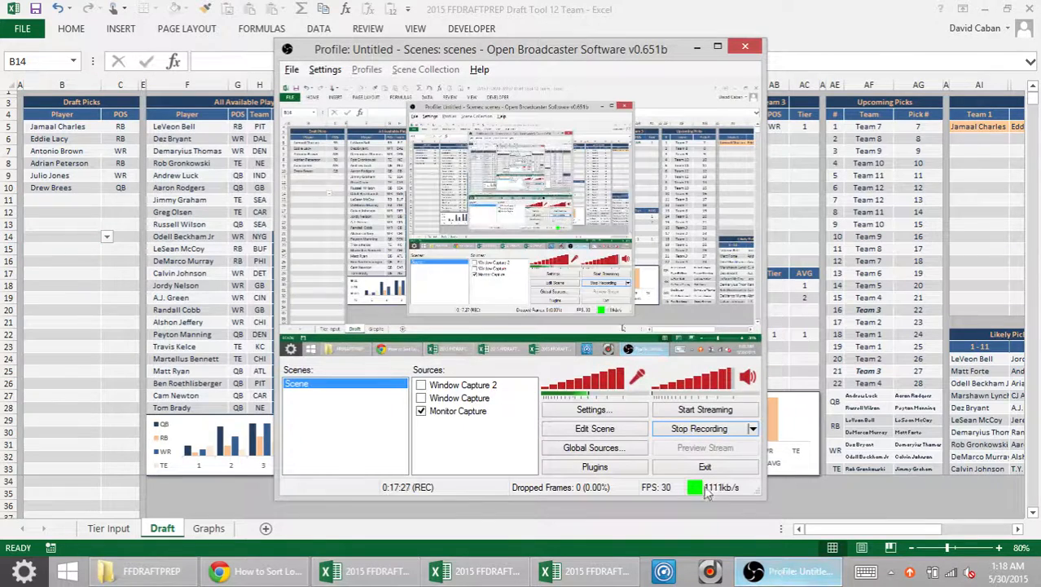